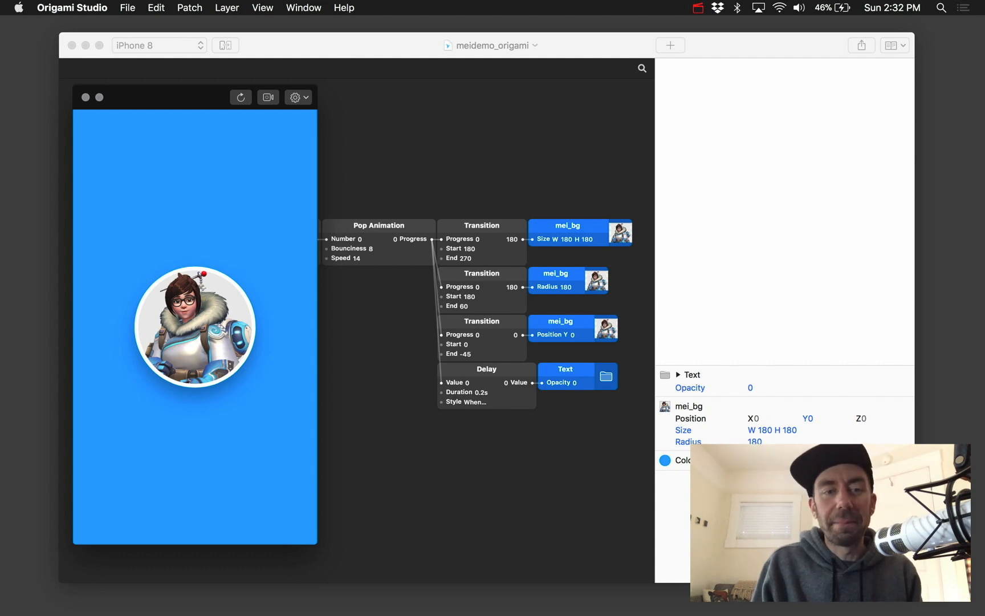
Step: Test the avatar's expand and collapse animation in the finished meidemo_origami prototype, and close it
click(202, 322)
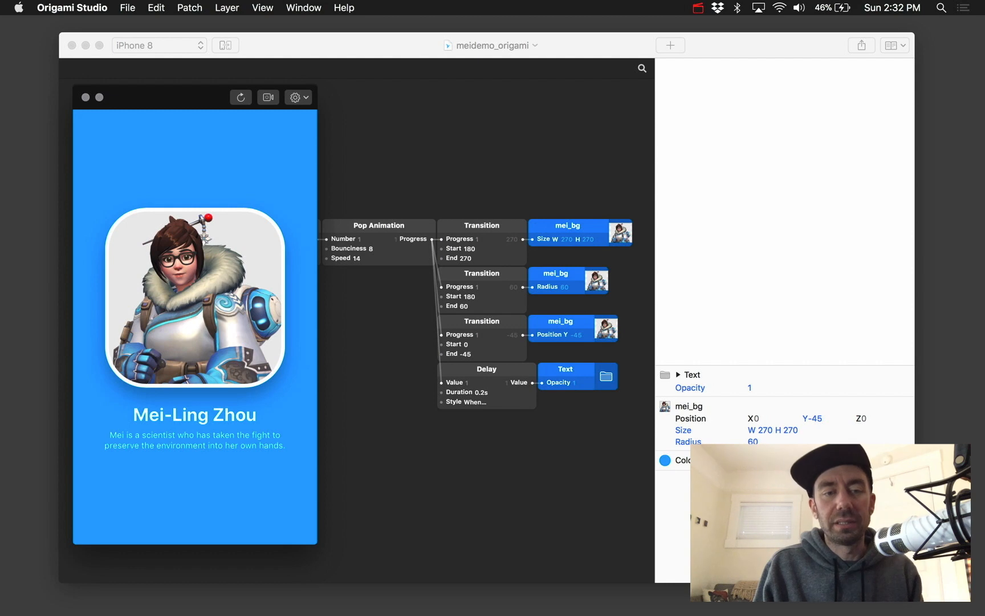
click(203, 314)
click(203, 314)
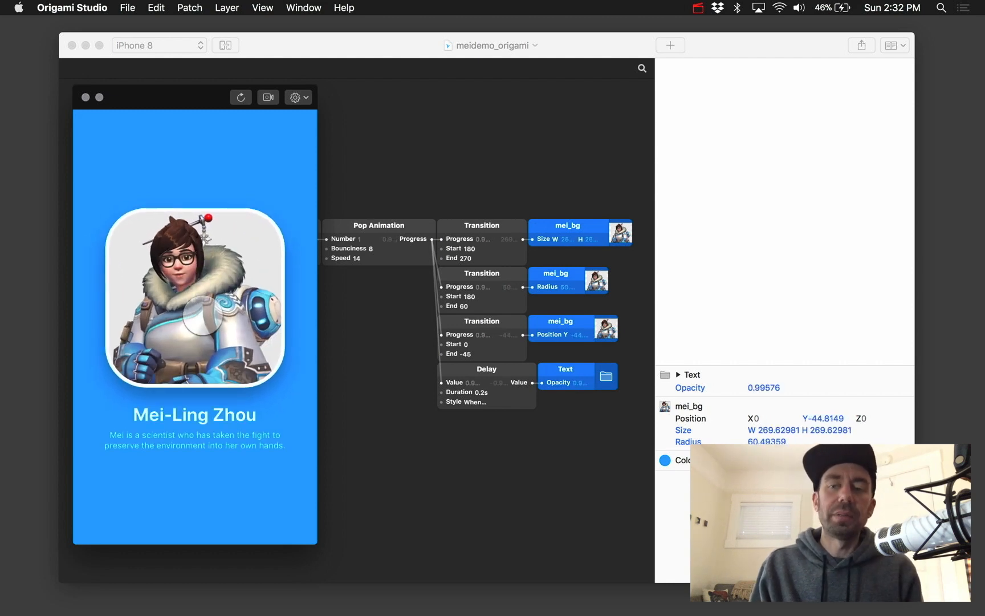
click(202, 315)
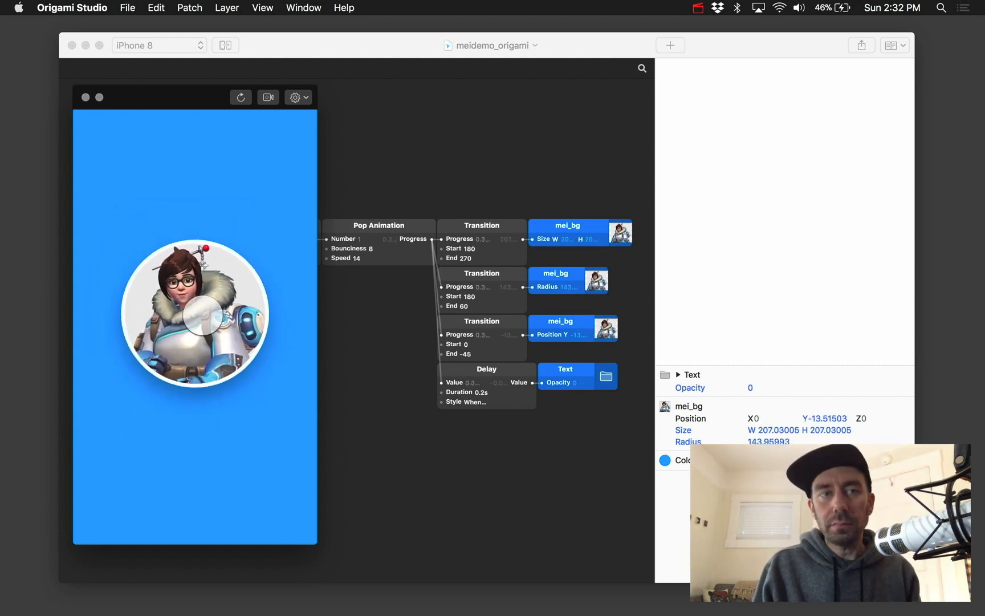
click(159, 221)
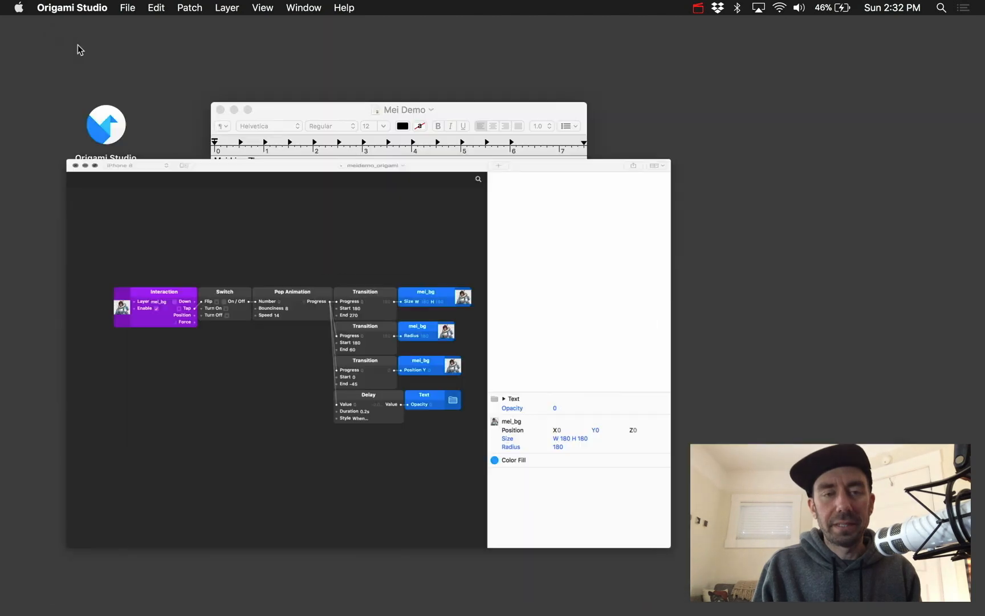
key(super+q)
Step: Import mei.png from the desktop as an image layer into the new Origami Studio prototype
click(116, 210)
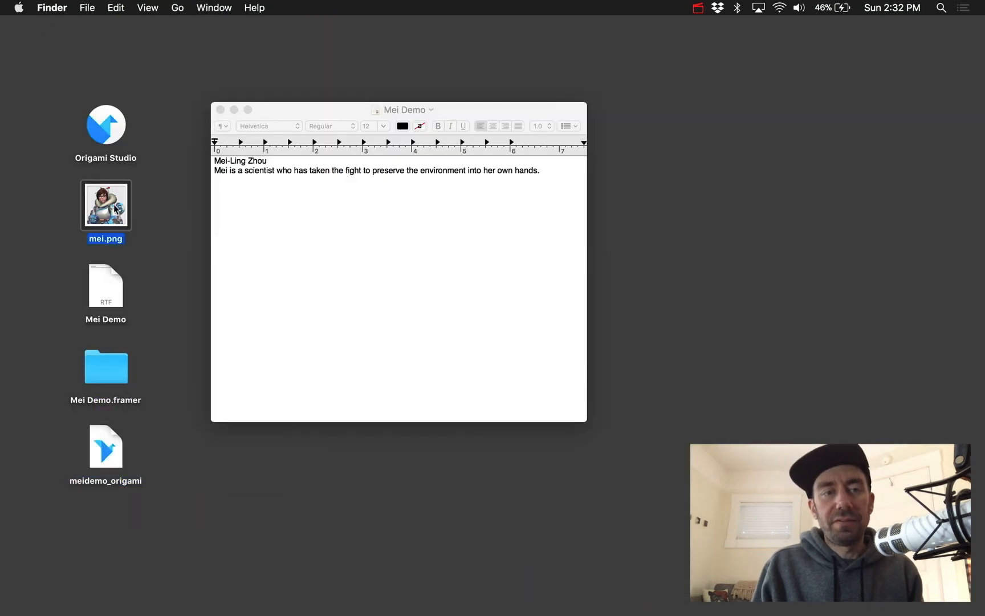
drag(102, 205, 821, 463)
key(ctrl+Right)
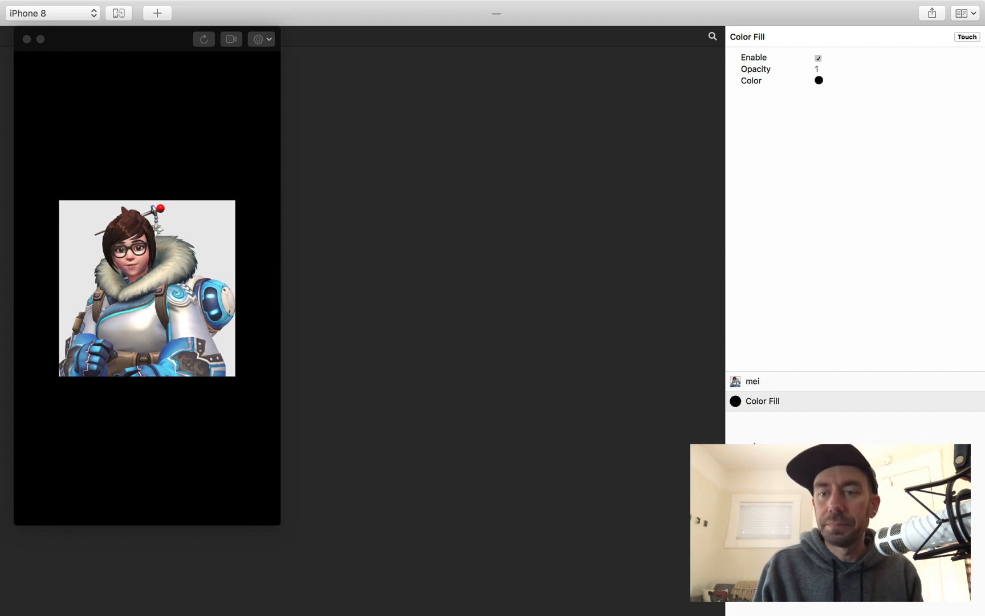
Step: Set the Color Fill layer's color to the saved light blue swatch
click(819, 81)
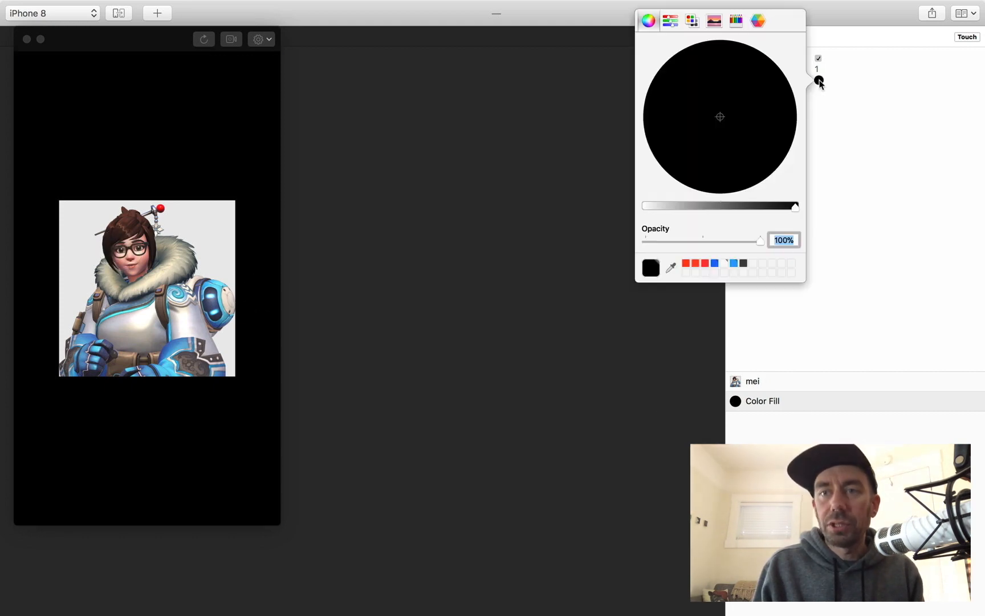
click(734, 264)
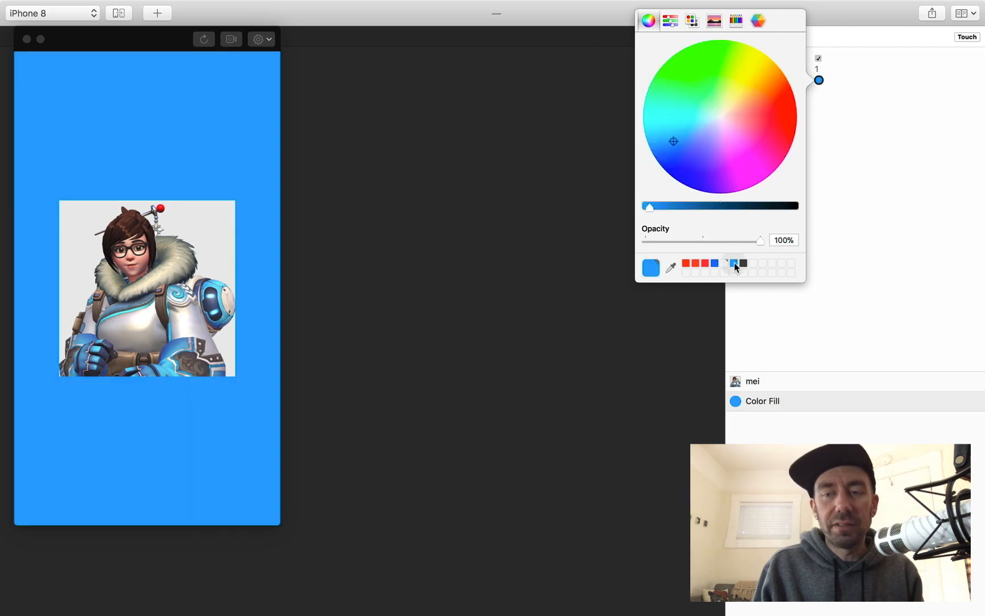
click(879, 327)
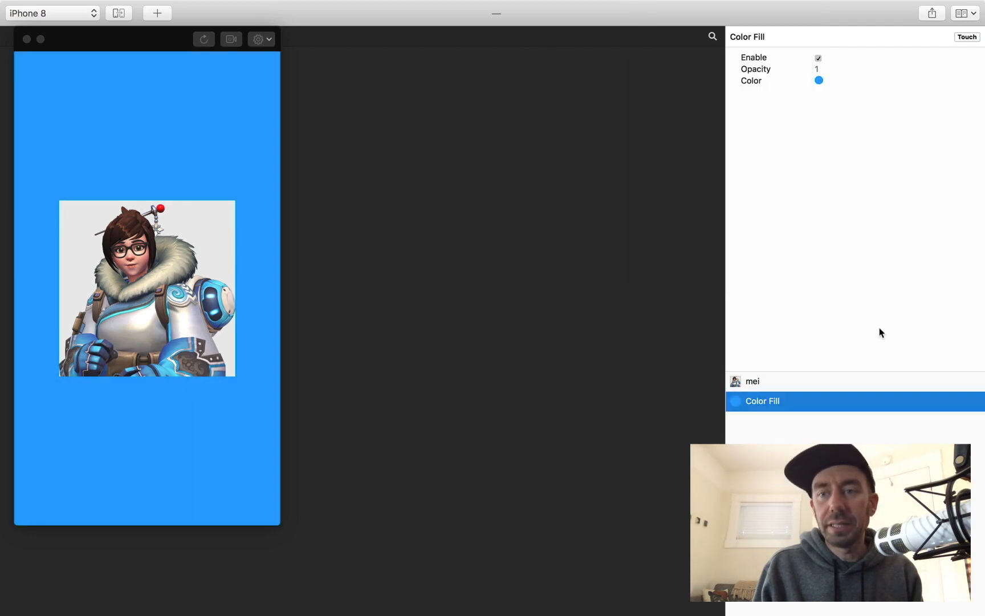
Step: Resize the mei image layer to 180 by 180 and set its corner radius to 180
click(810, 379)
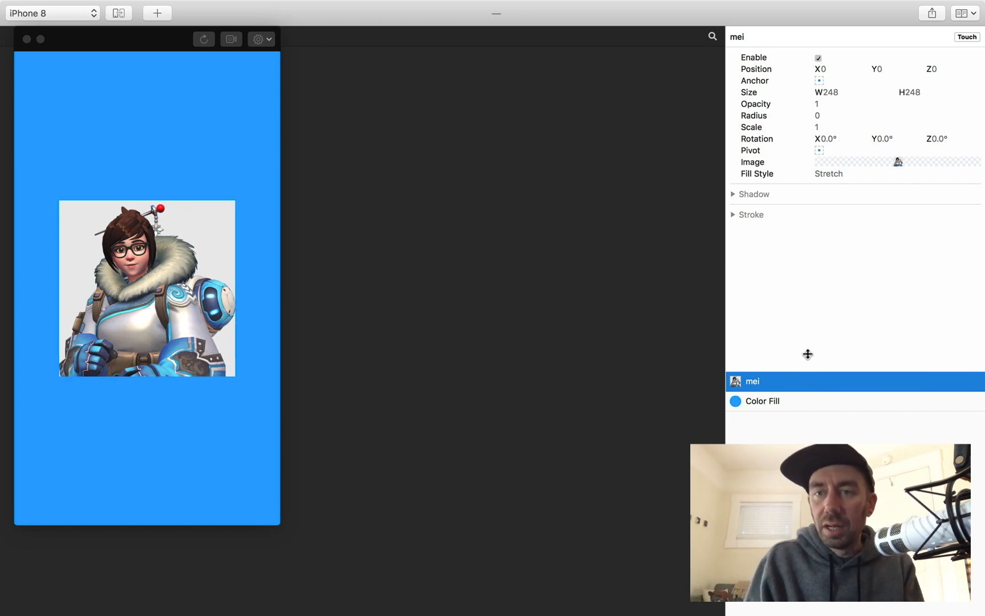
click(832, 93)
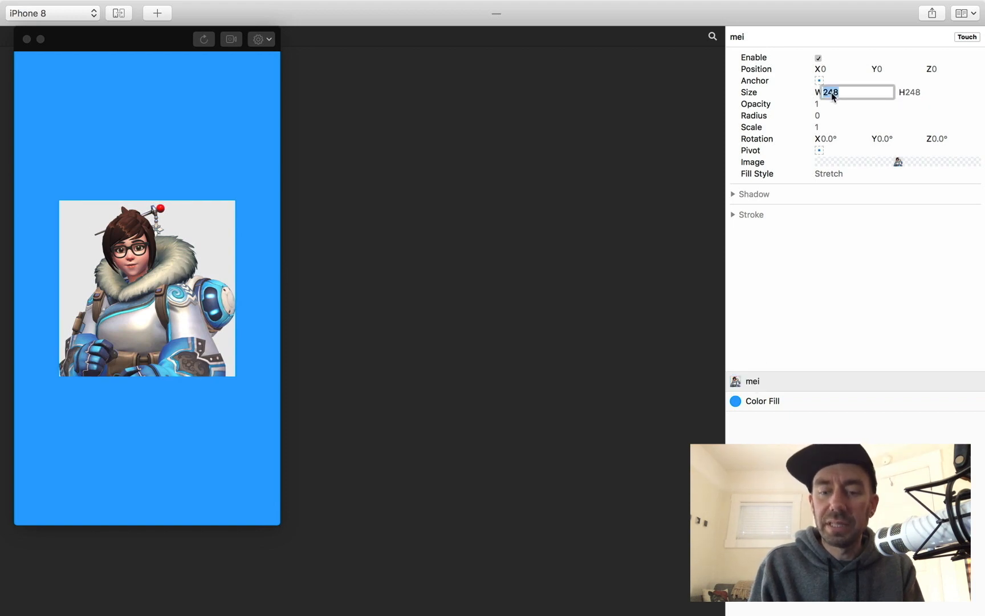
text(180)
key(Tab)
text(180)
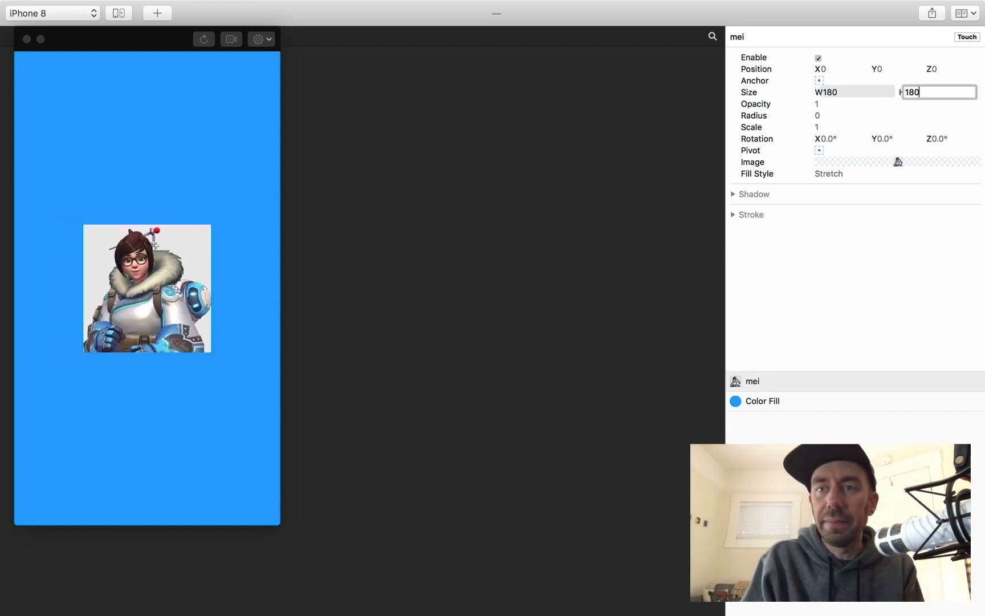
key(Tab)
key(Tab)
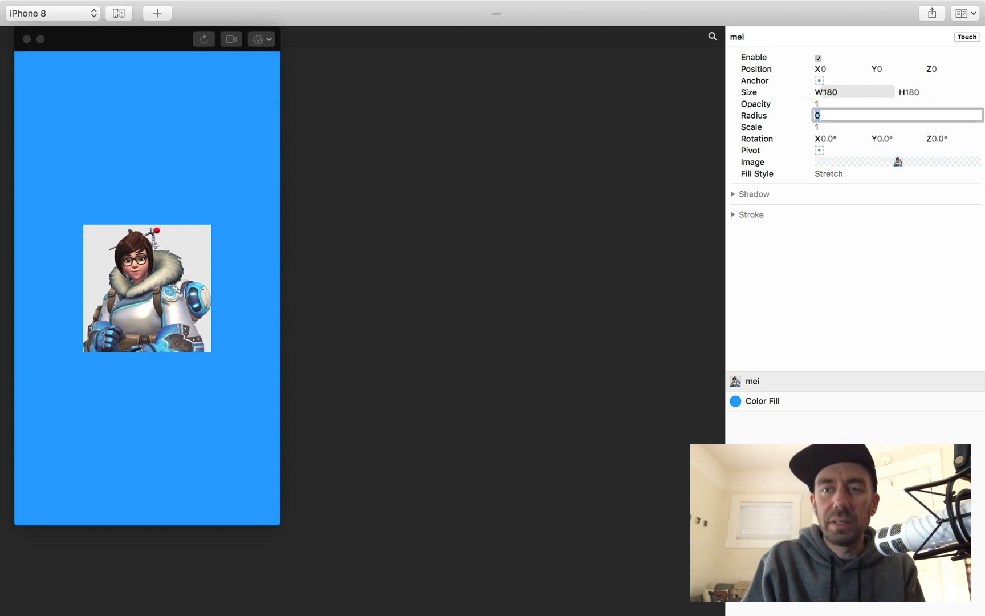
text(180)
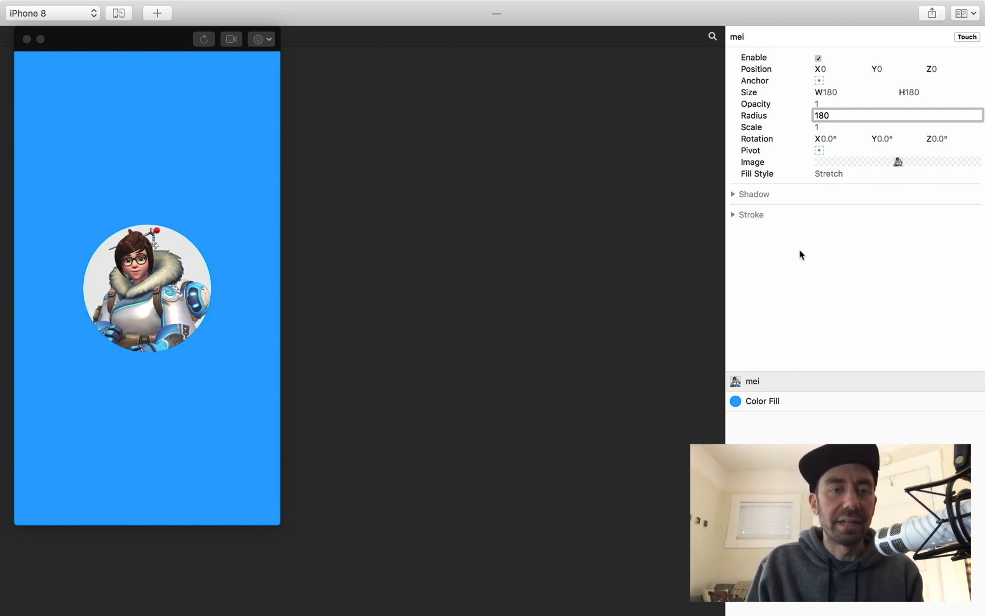
key(Return)
Step: Give the mei layer a shadow with opacity 0.3, radius 16 and a Y offset of 16
click(734, 214)
click(734, 195)
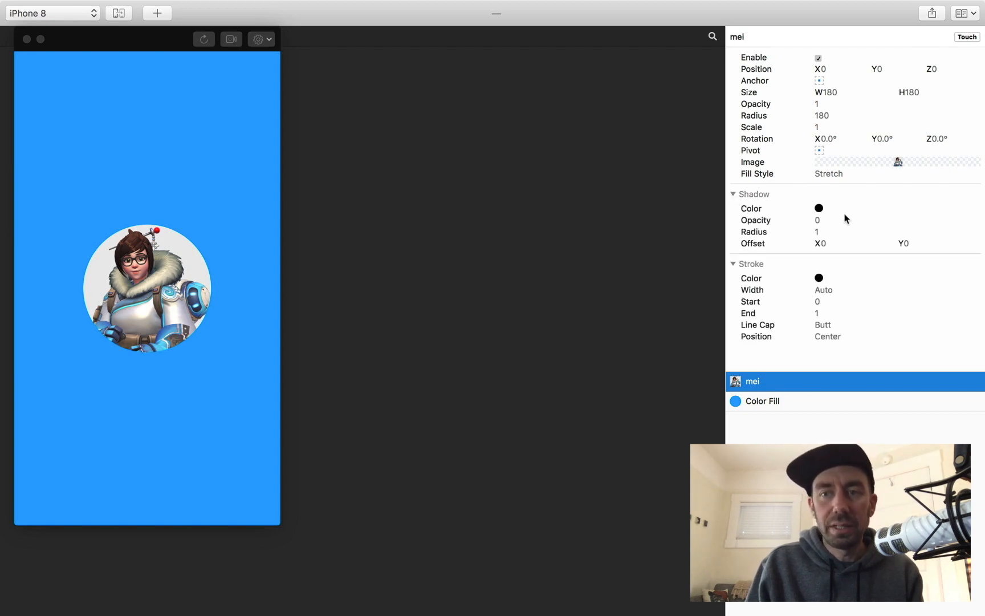
click(821, 220)
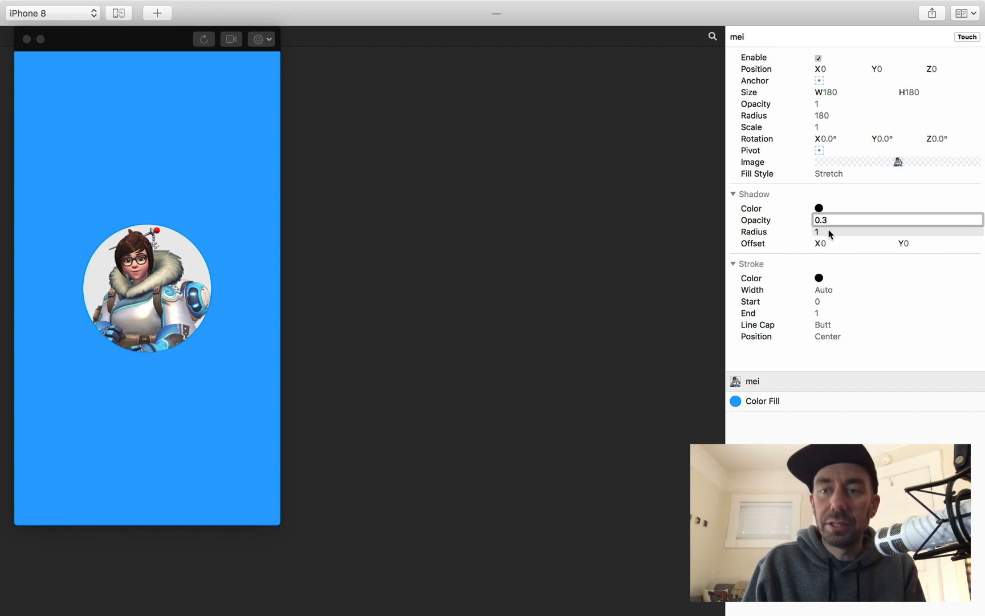
click(828, 232)
text(16)
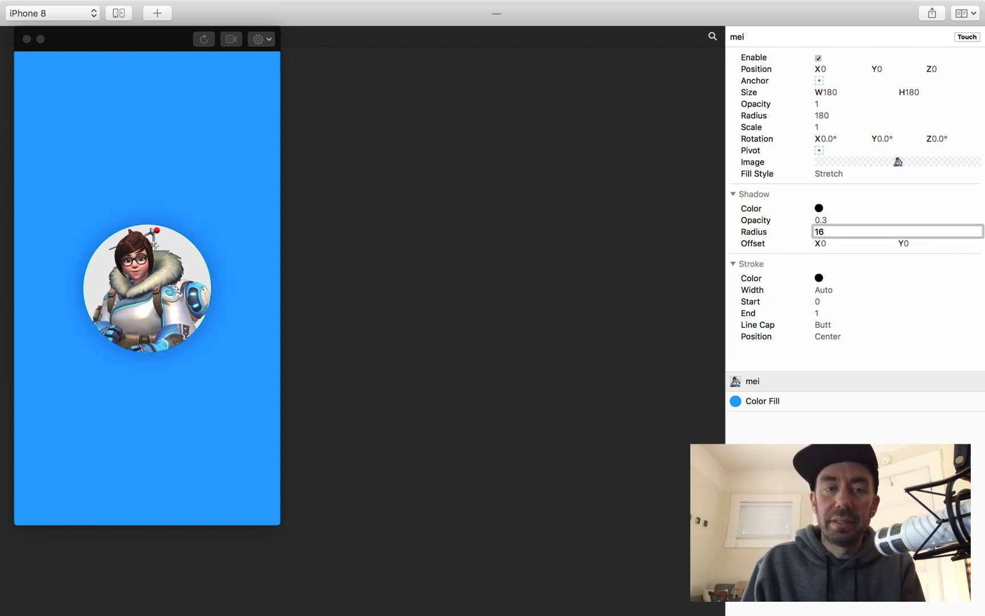
click(906, 244)
text(16)
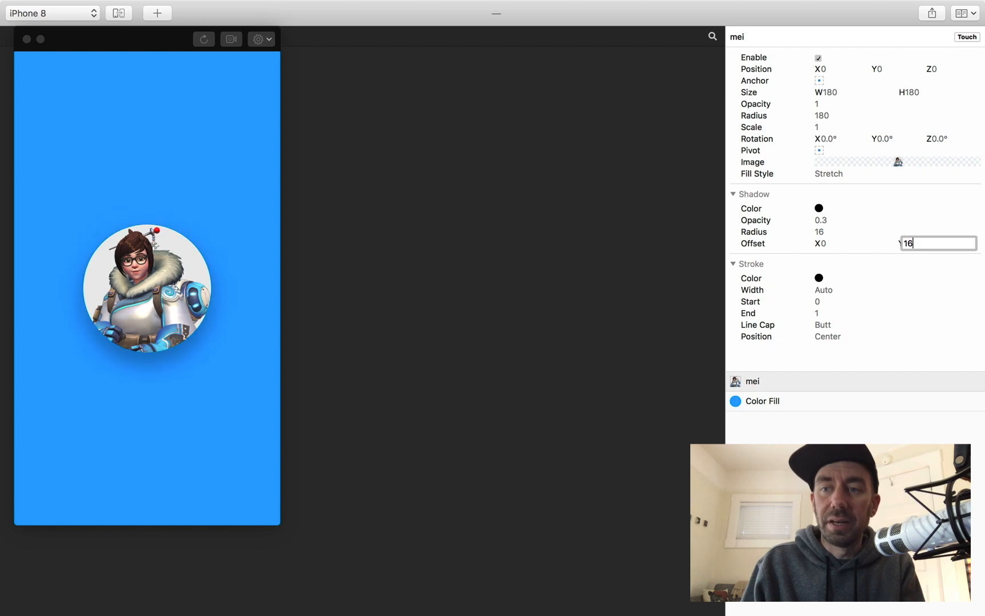
key(Return)
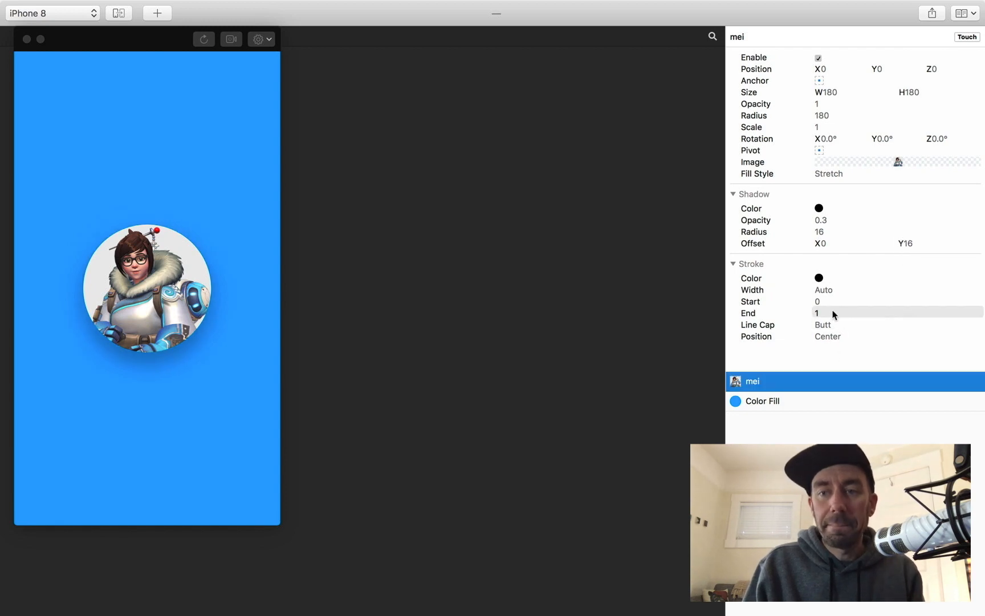
Step: Give the mei layer a white stroke with a width of 6
click(819, 277)
click(683, 338)
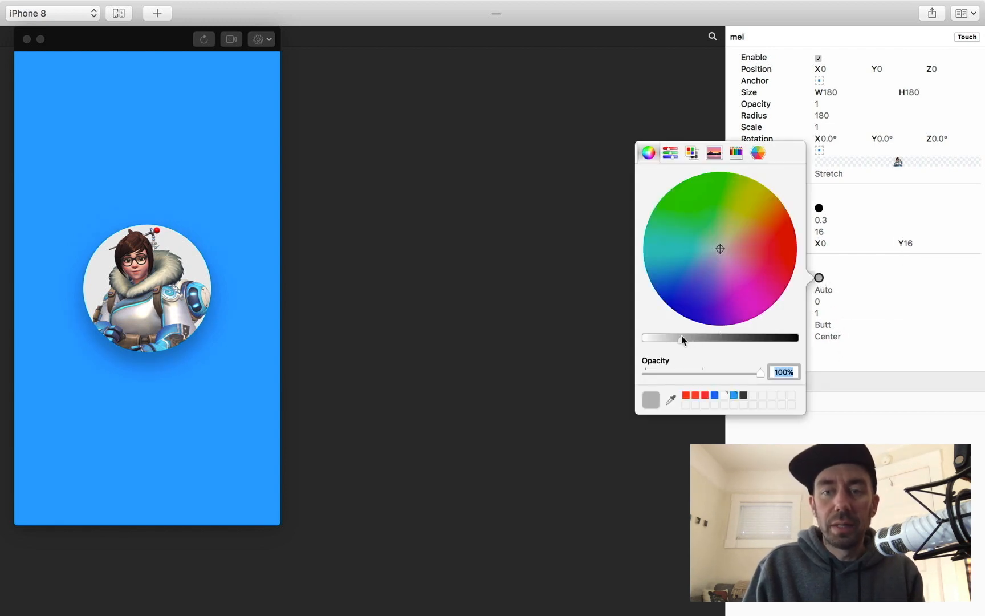
click(875, 368)
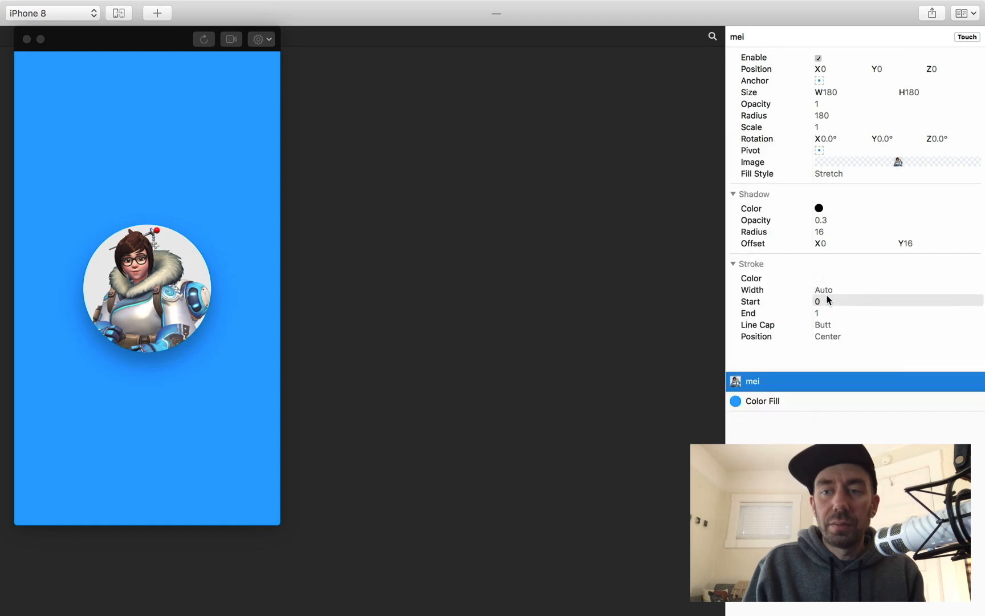
click(824, 290)
text(6)
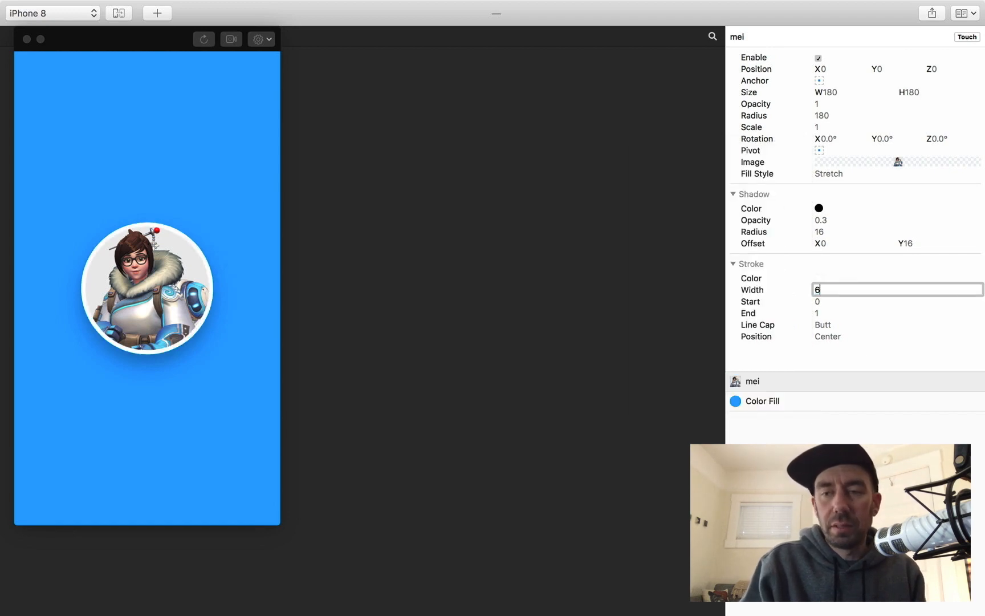
click(829, 368)
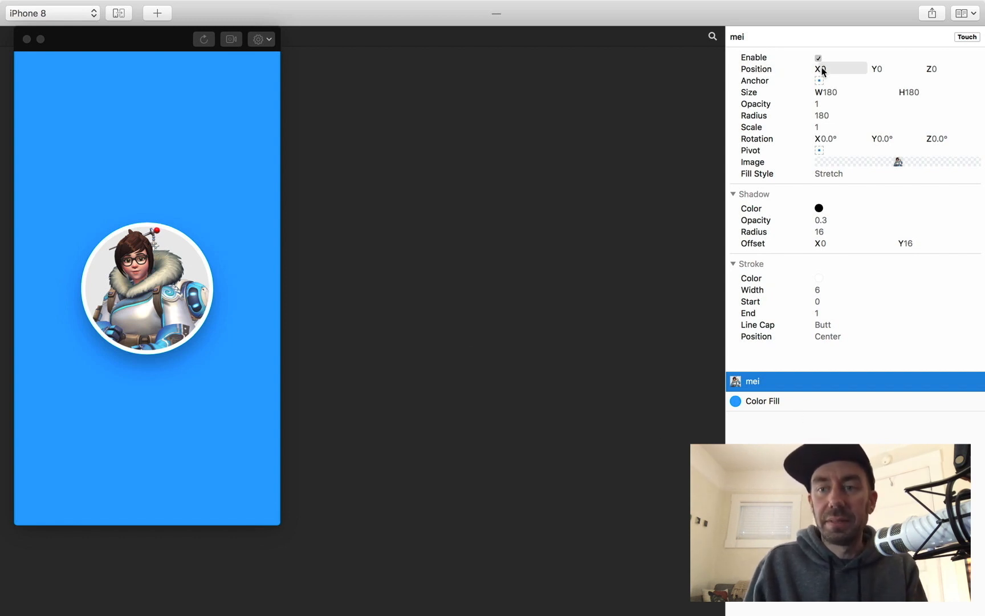
Step: Add a Text Layer to the prototype and rename it Title
mouse_move(141, 7)
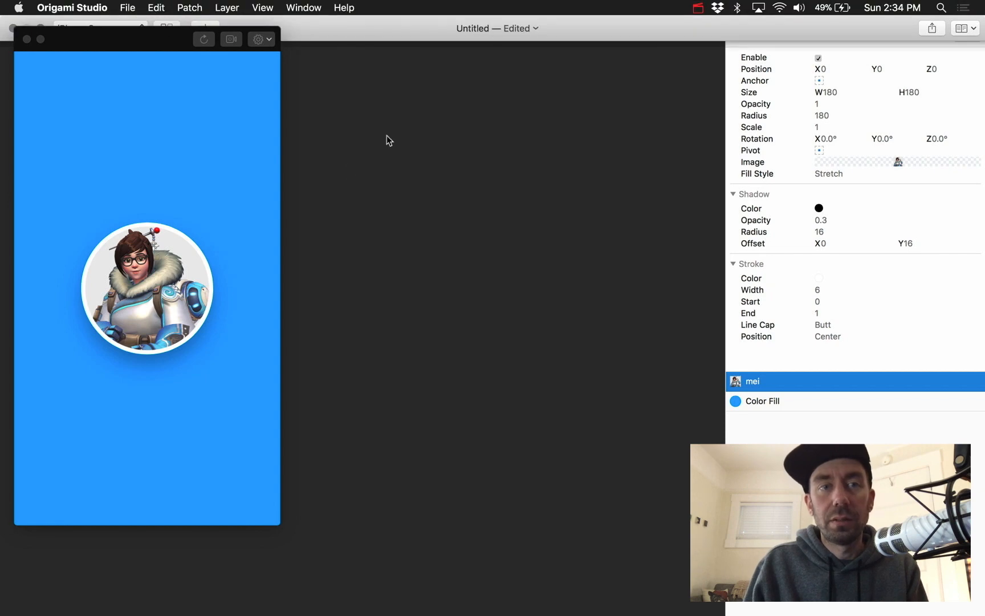
click(161, 17)
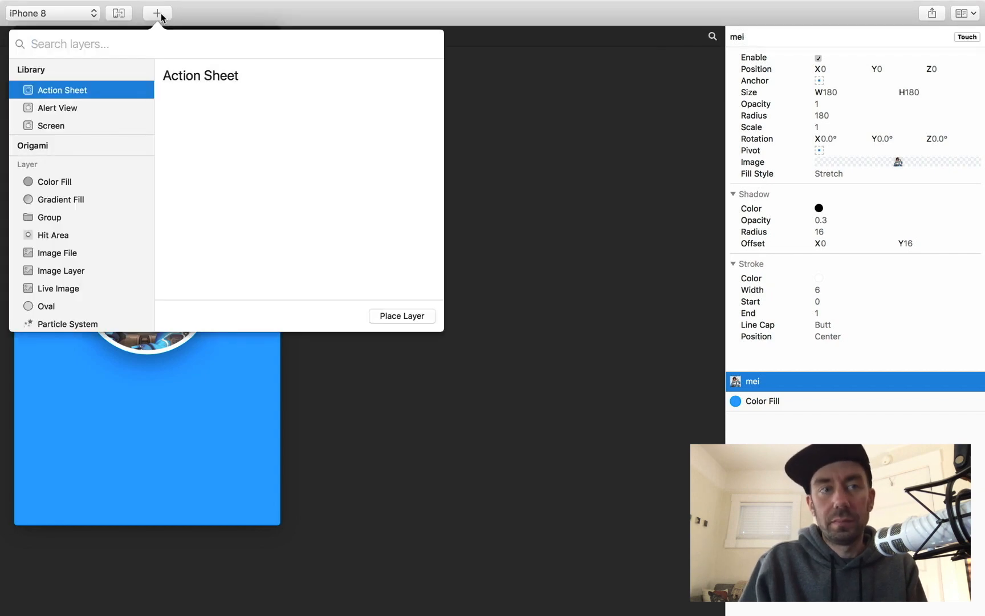
text(text)
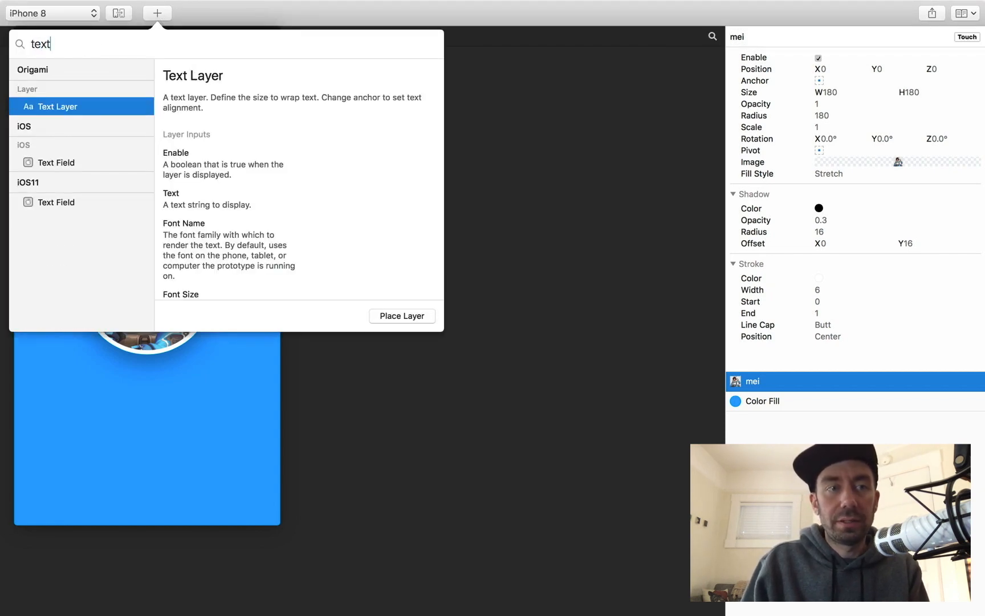
key(Return)
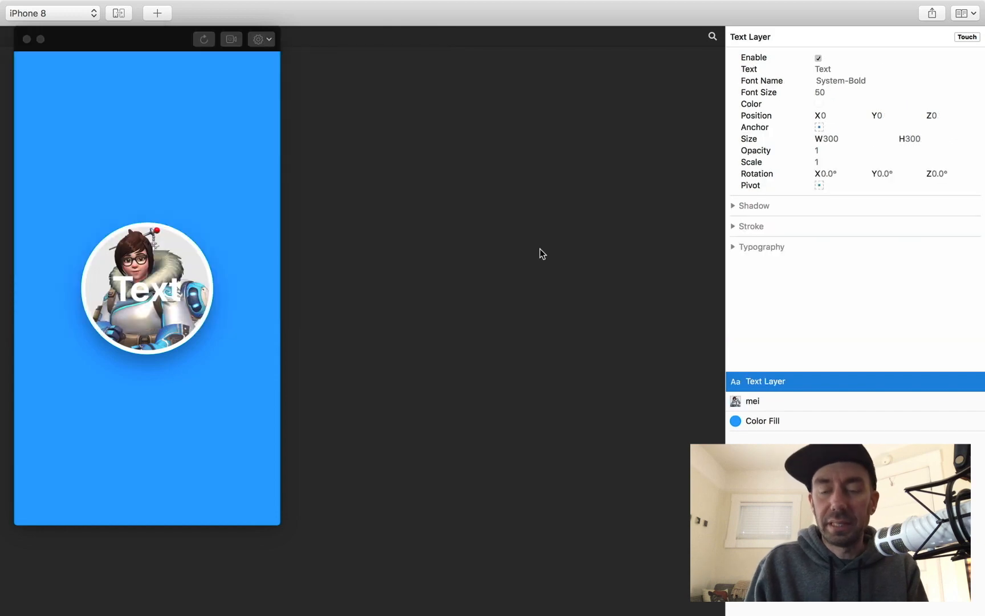
double_click(764, 392)
text(Title)
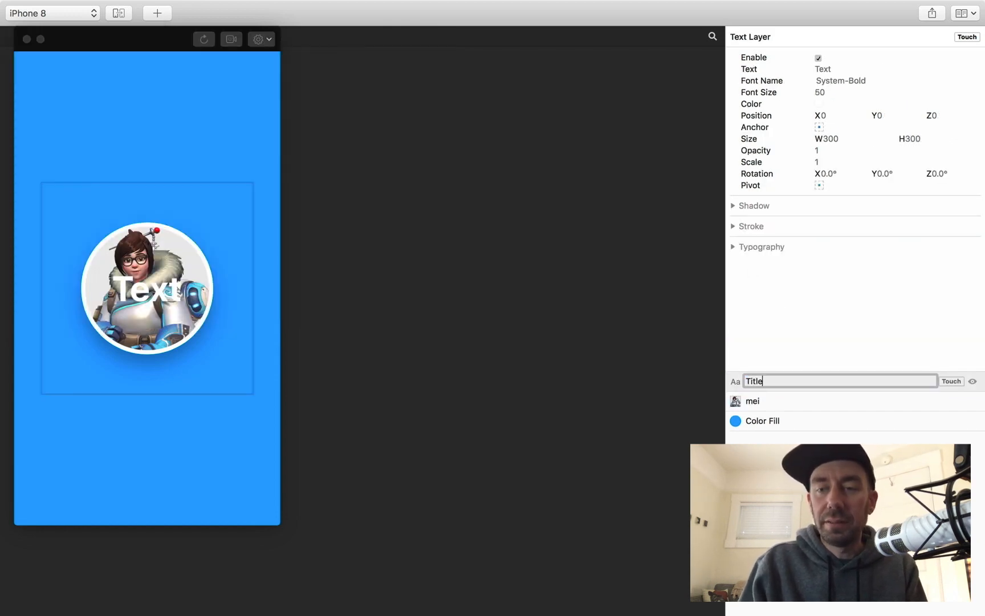
key(Return)
Step: Copy the character's name from the Mei Demo document in TextEdit and paste it as the Title layer's text in Origami Studio
key(ctrl+Left)
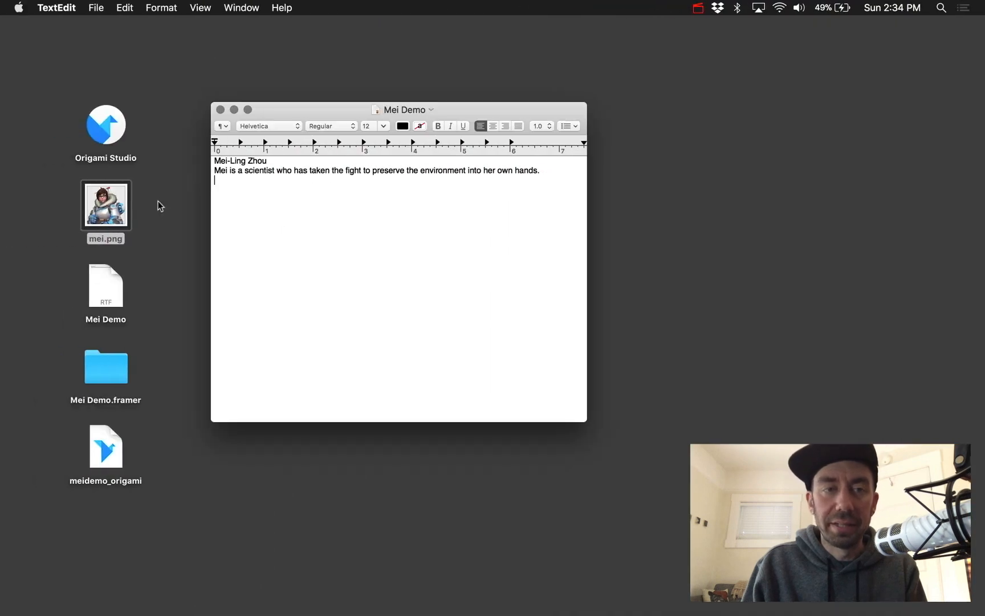
drag(219, 161, 266, 161)
key(super+c)
key(ctrl+Right)
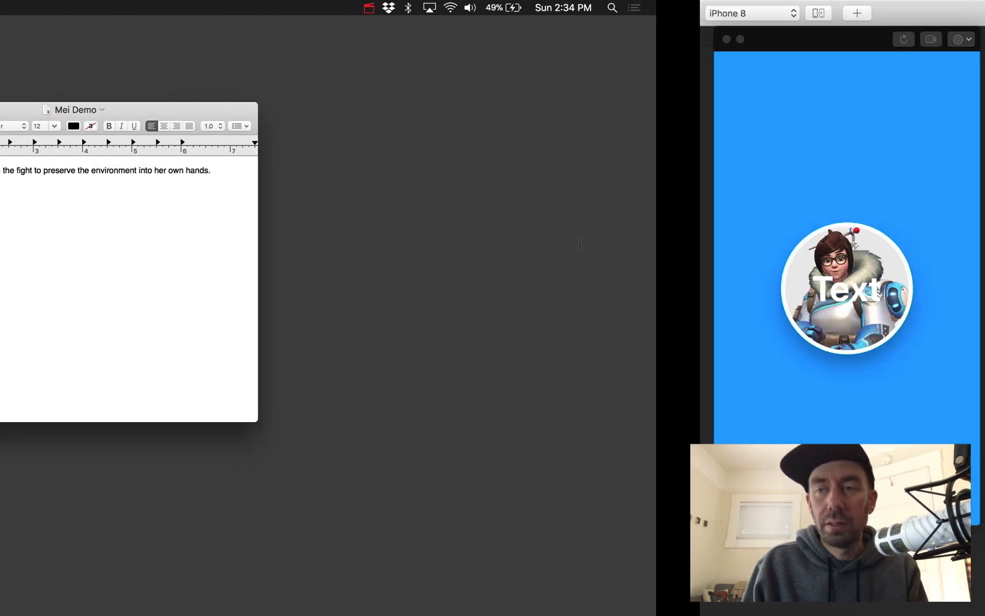
click(828, 69)
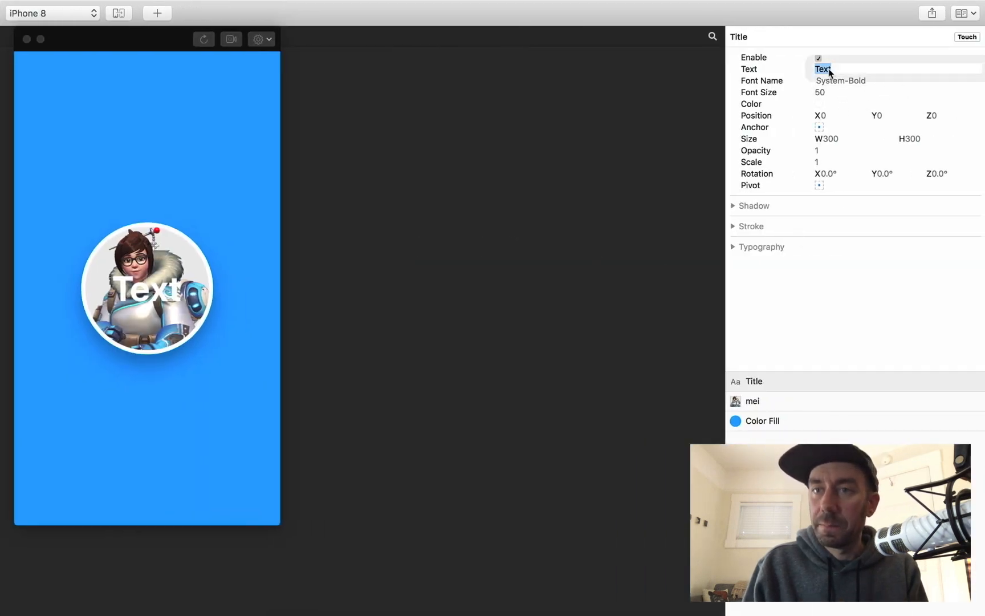
key(super+v)
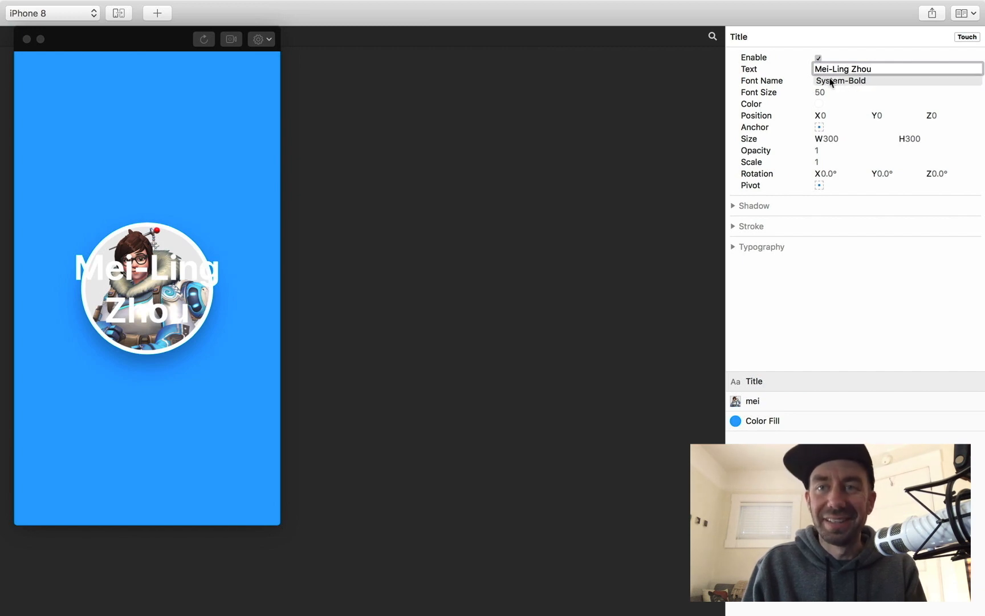
Step: Set the Title layer's font to System Bold with a font size of 28
click(830, 81)
mouse_move(819, 80)
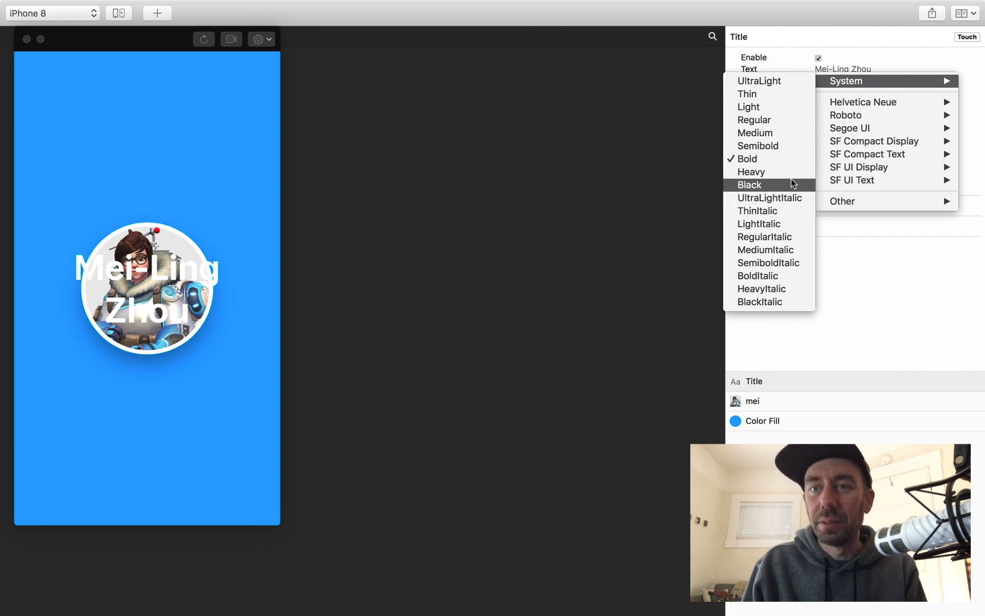
click(786, 160)
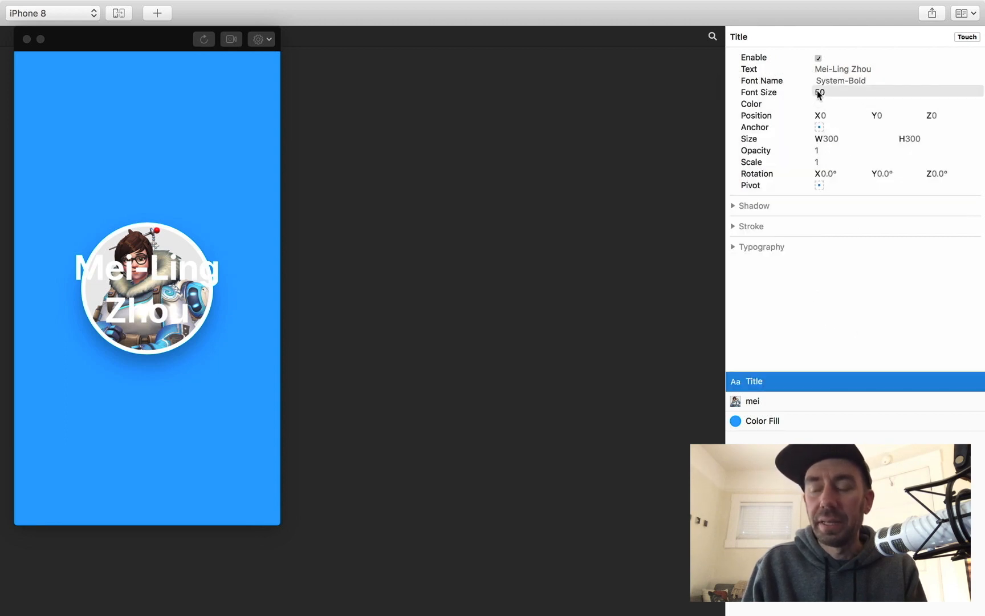
click(819, 93)
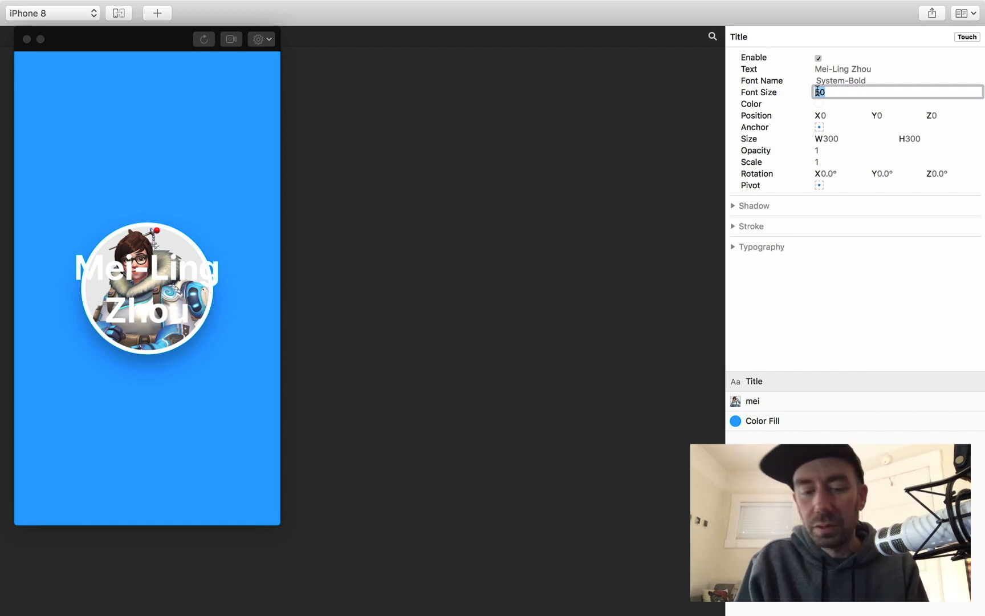
text(28)
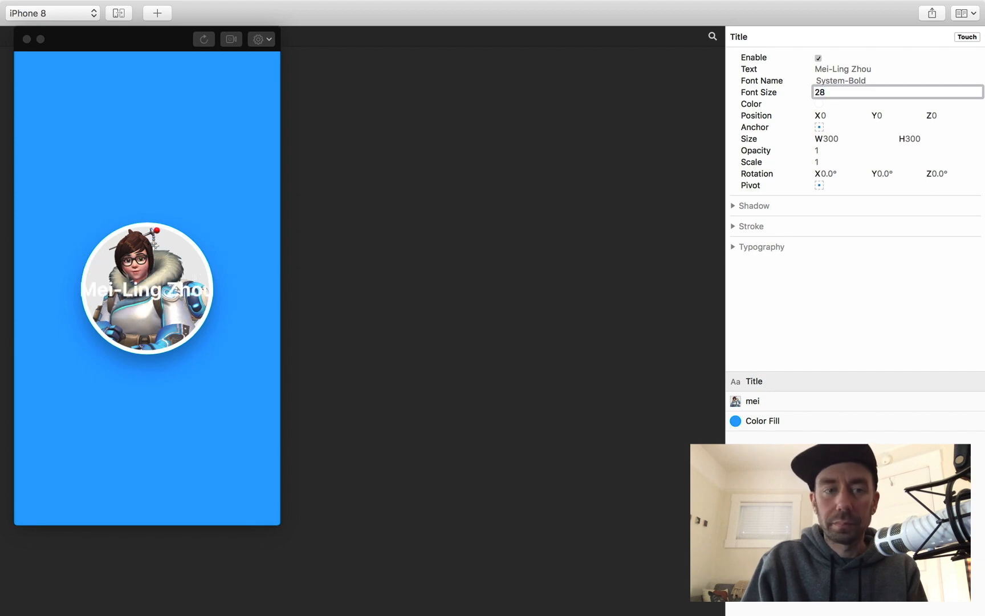
key(Return)
Step: Set the Title layer's Y position to 133 so the name sits below the avatar
click(880, 116)
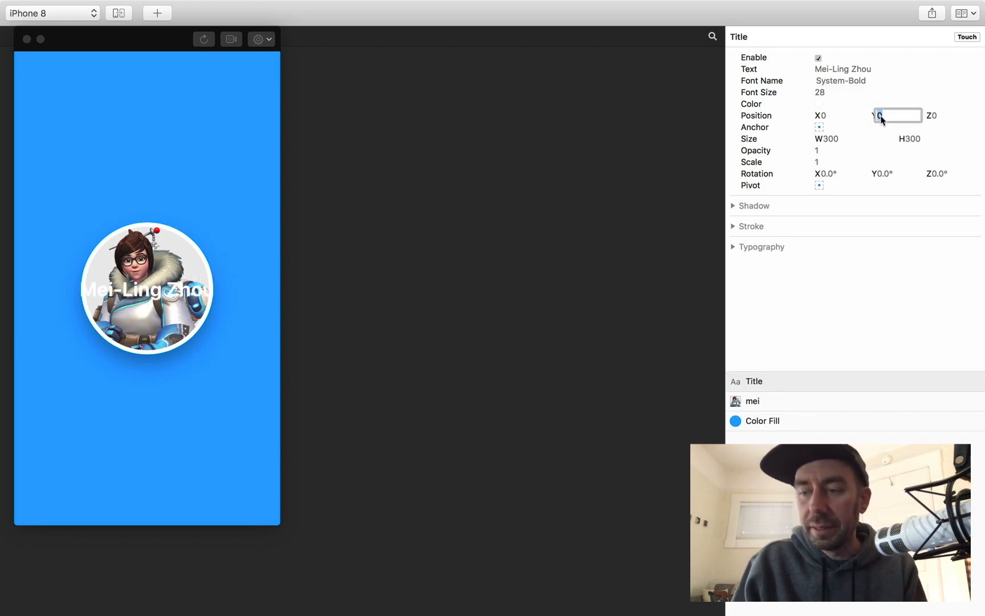
text(-)
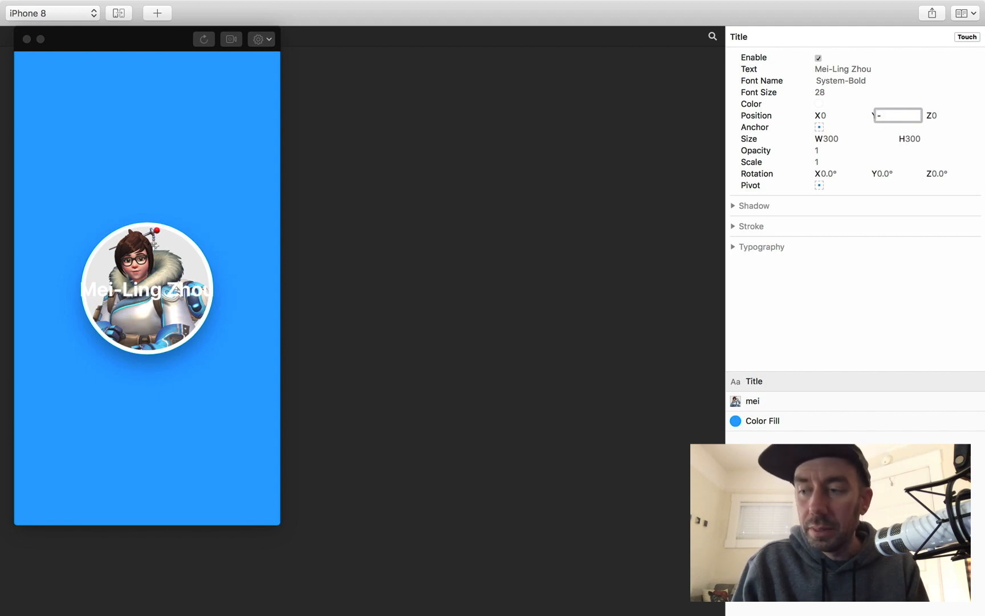
key(BackSpace)
text(133)
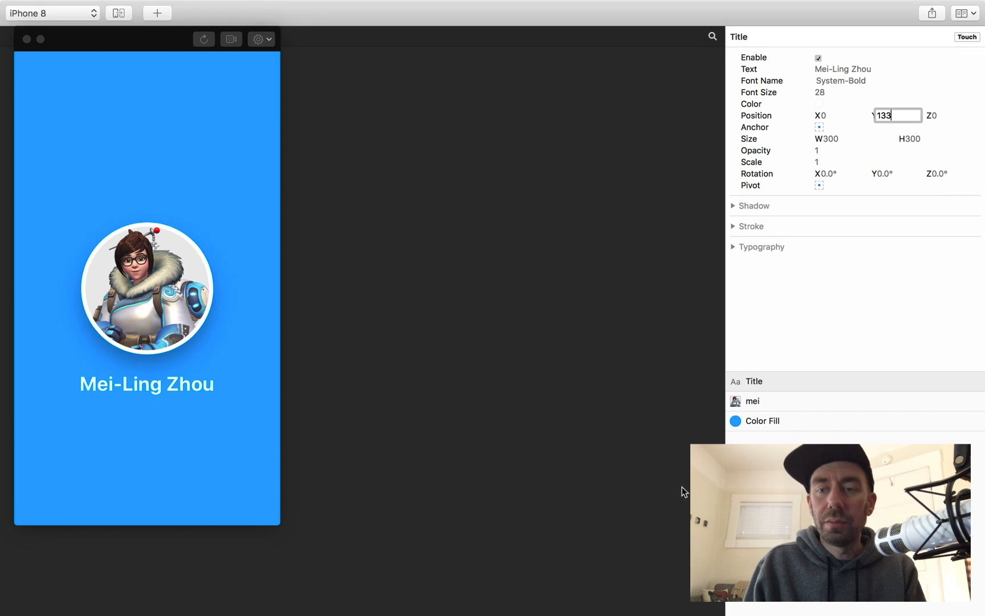
click(608, 370)
Step: Add a second Text Layer to the prototype and rename it Subtitle
mouse_move(213, 4)
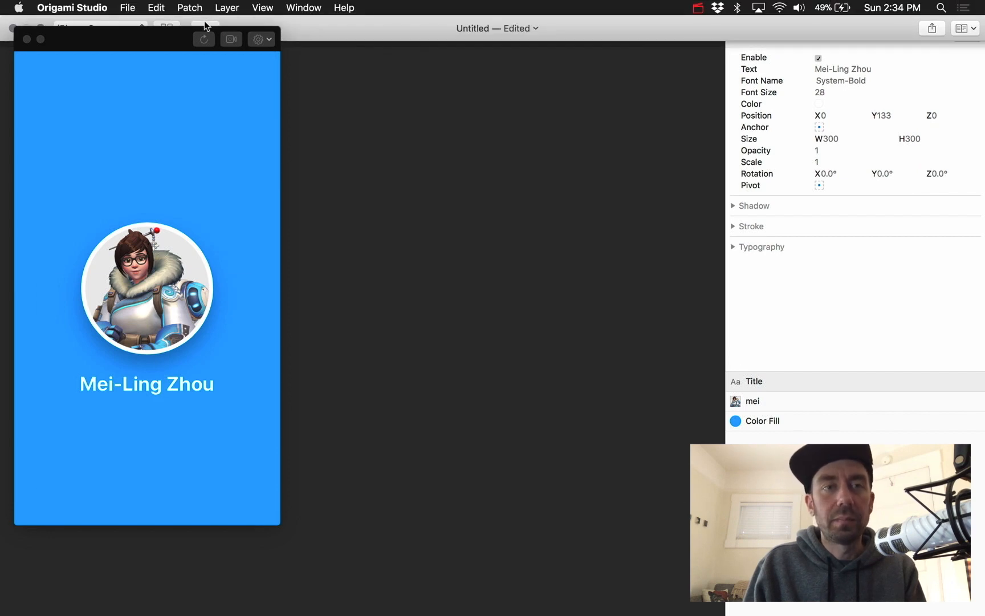
click(206, 26)
text(te)
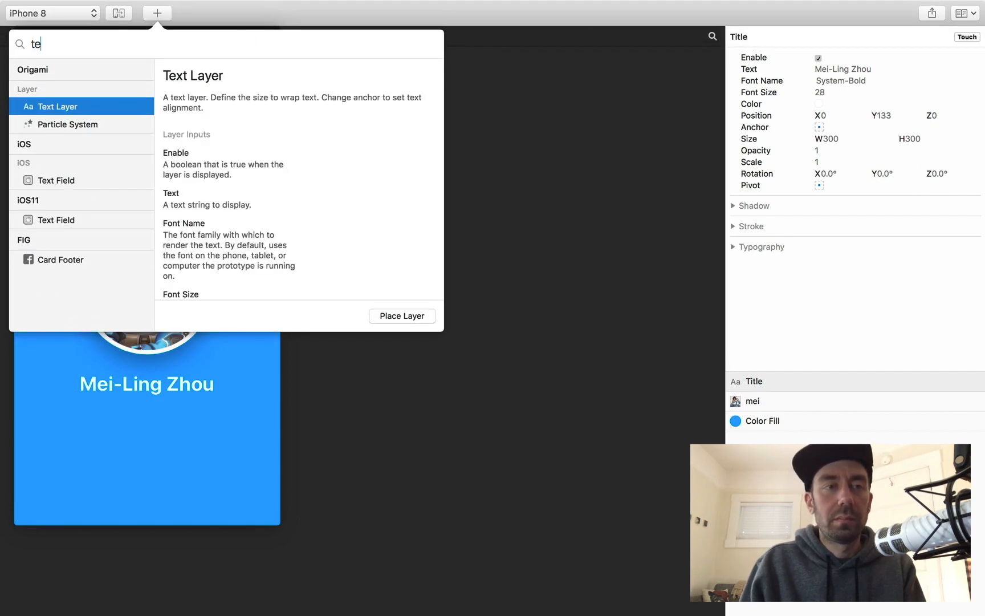
text(x)
key(Return)
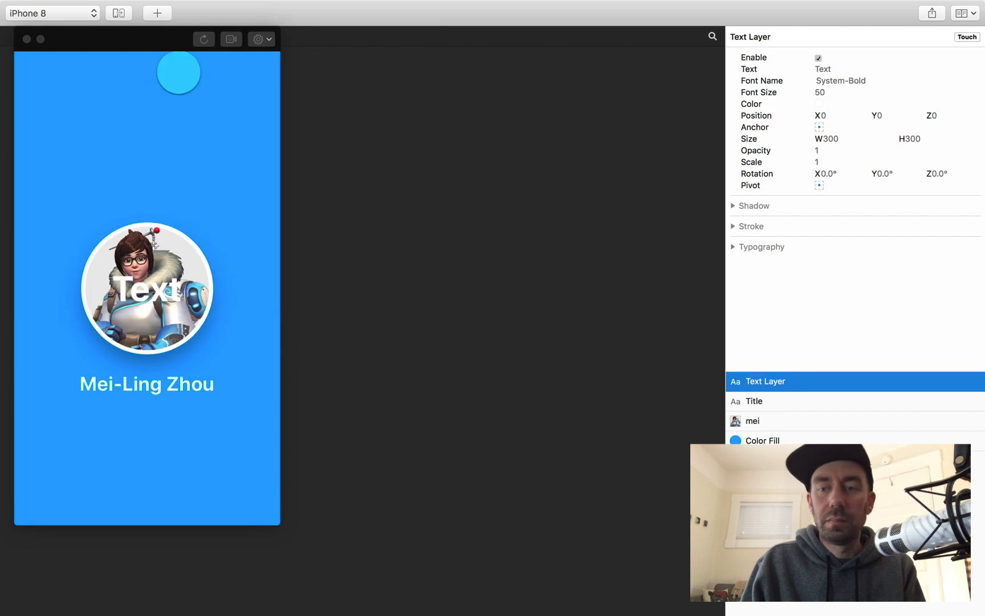
double_click(775, 381)
text(Subtitl)
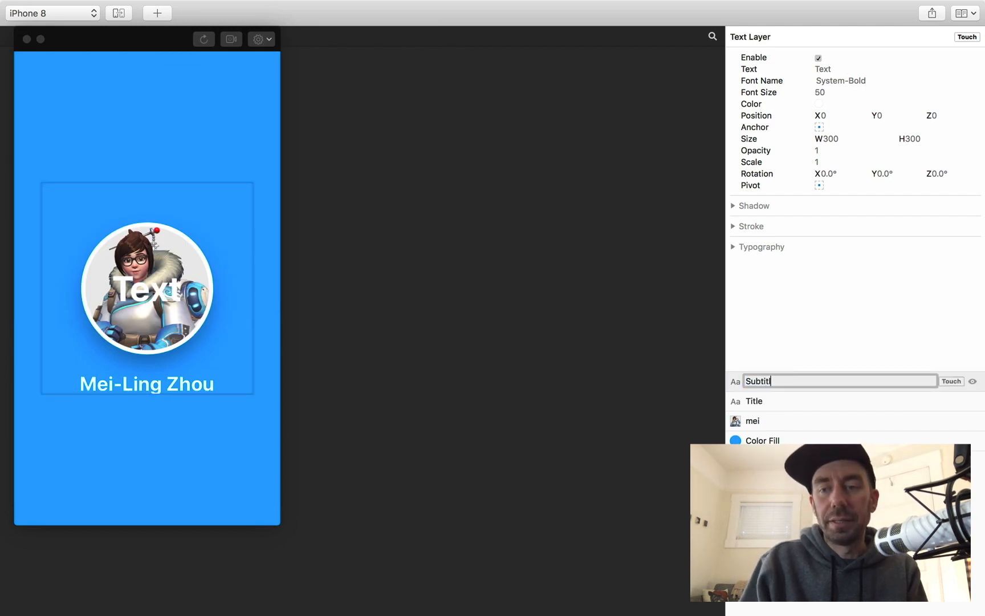
text(e)
key(Return)
Step: Change the Subtitle layer's font to System Regular
click(859, 82)
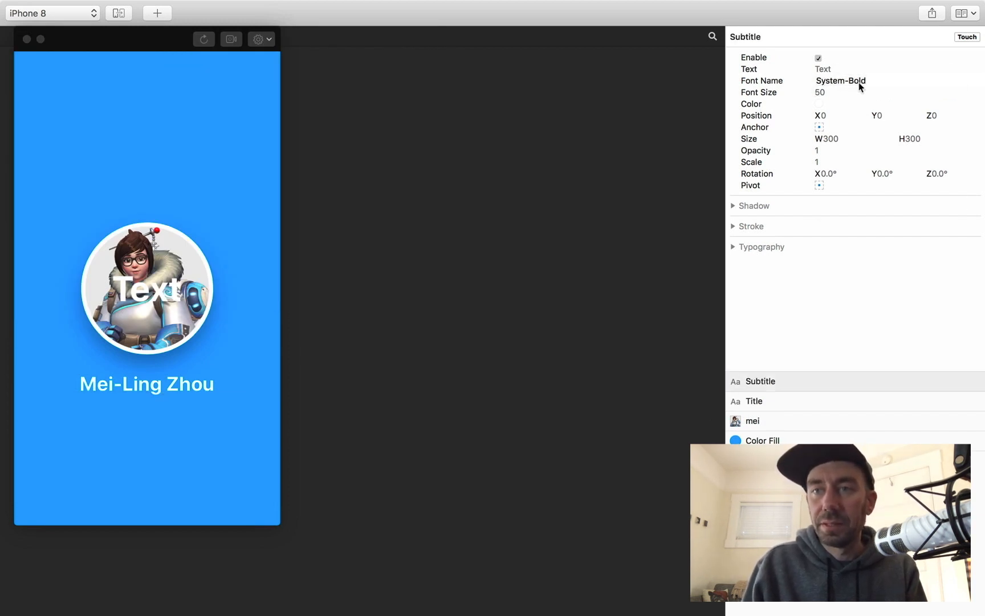
mouse_move(871, 81)
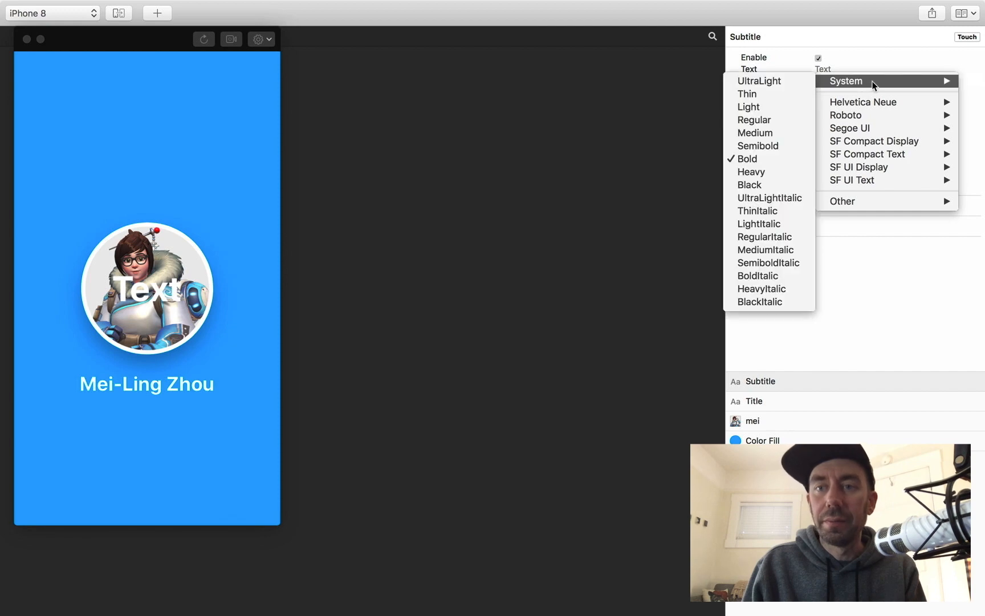
click(796, 124)
Step: Copy the sentence describing Mei as a scientist from the Mei Demo document in TextEdit and paste it as the Subtitle text in Origami Studio
key(ctrl+Left)
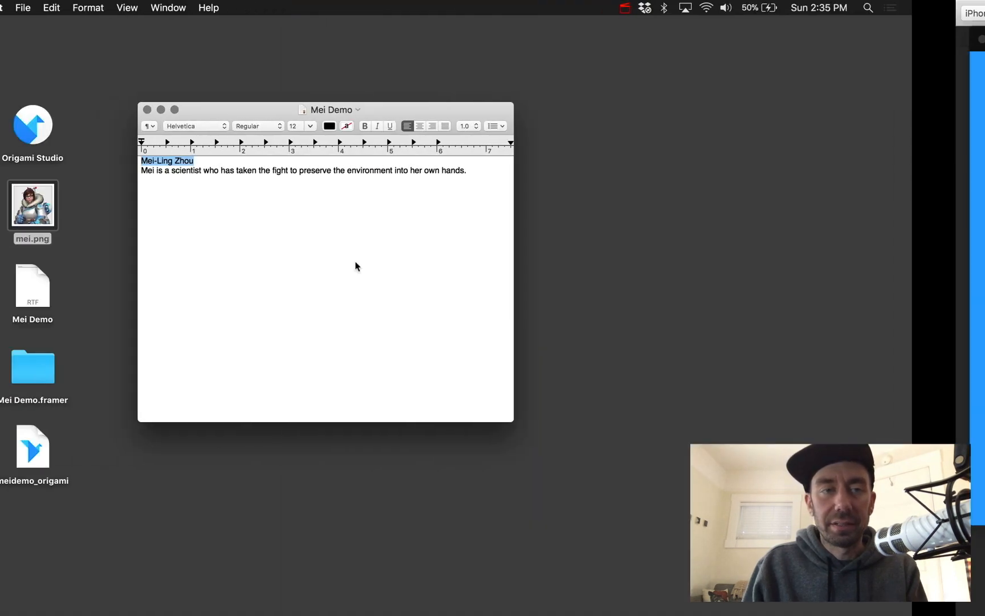
drag(215, 171, 527, 171)
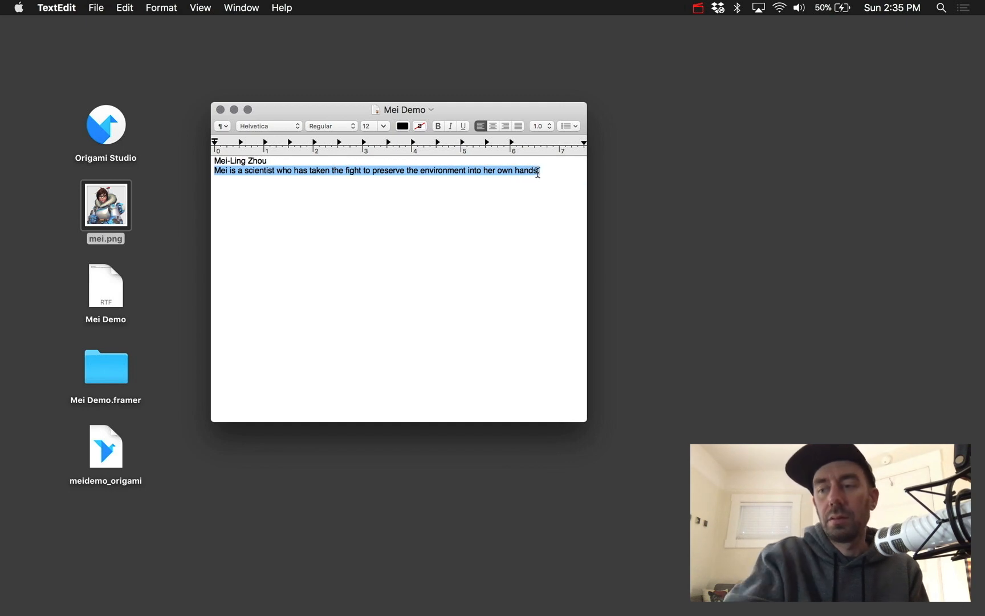
key(super+c)
key(ctrl+Right)
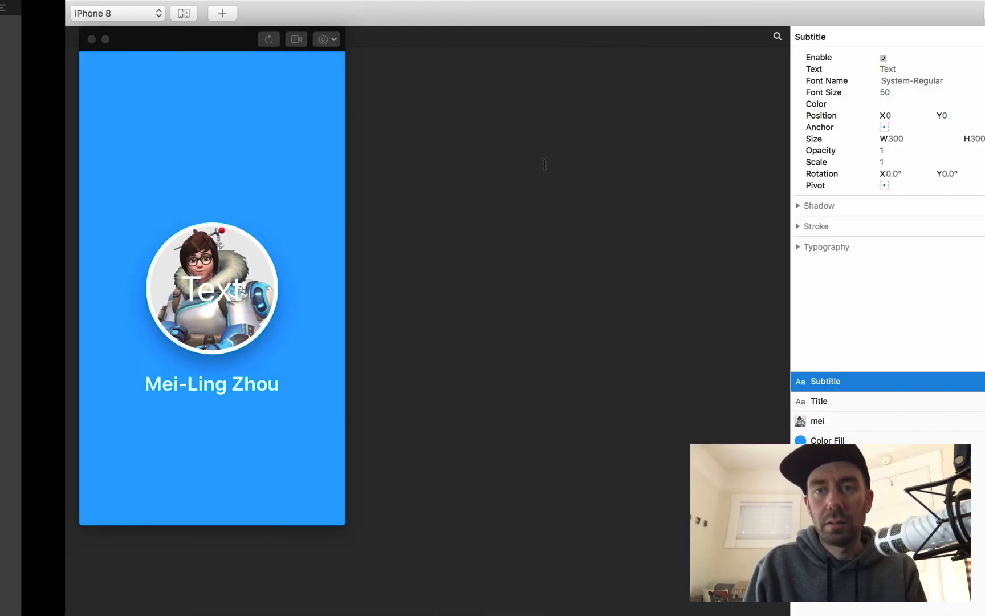
click(824, 69)
key(super+v)
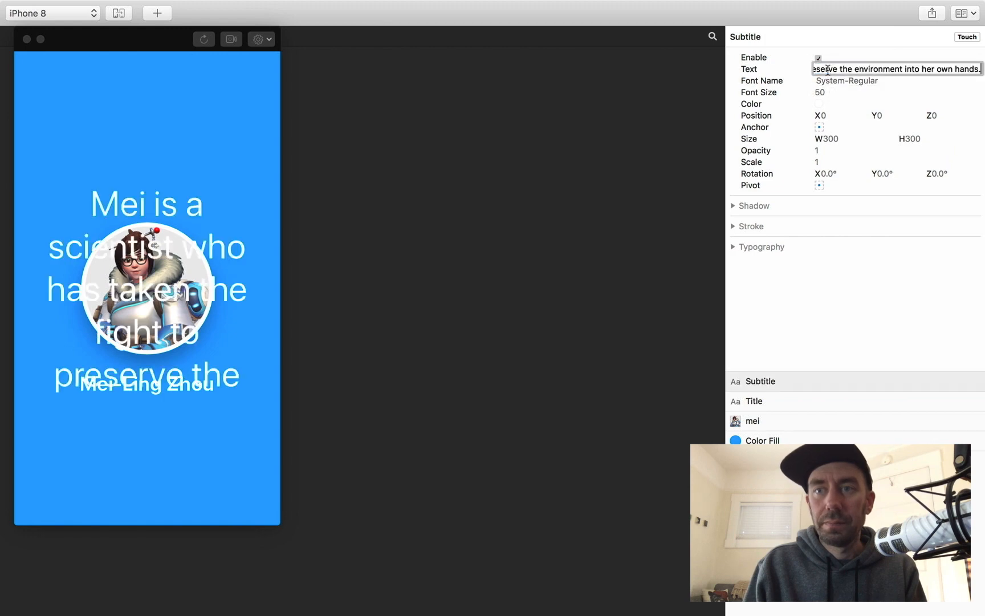
Step: Set the Subtitle layer's font size to 13 and its Y position to 173
double_click(829, 94)
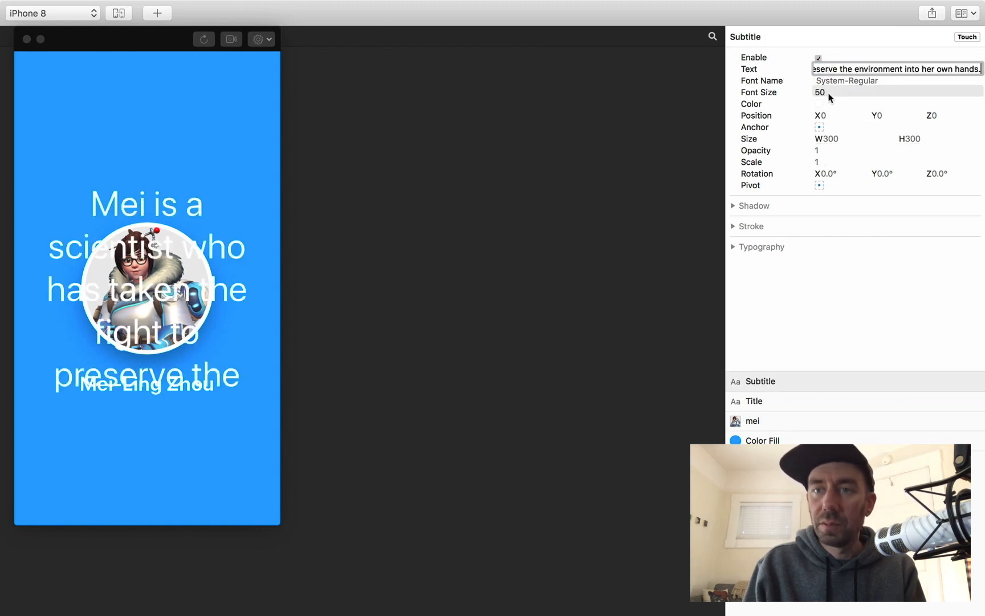
text(13)
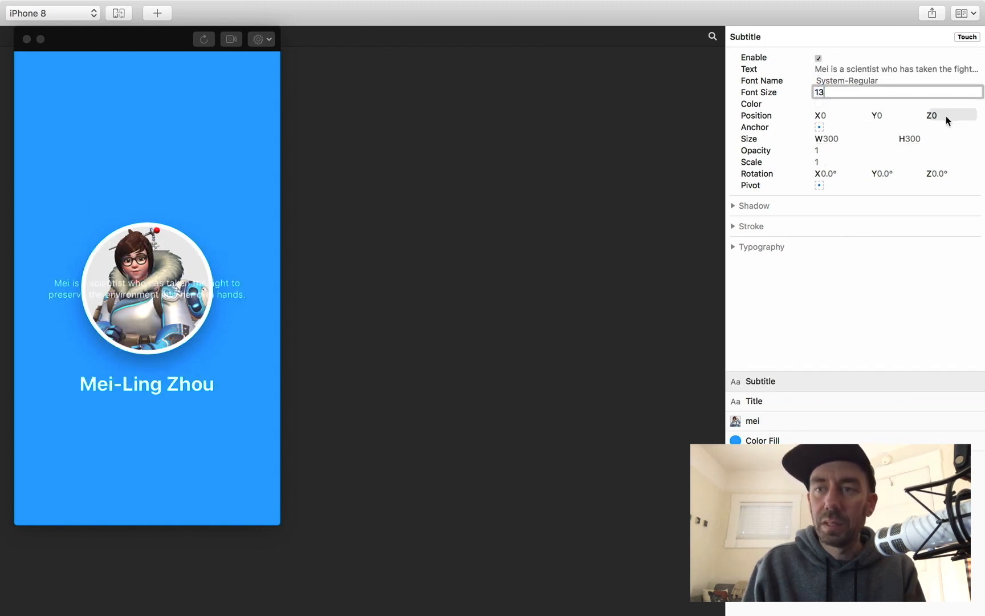
click(887, 115)
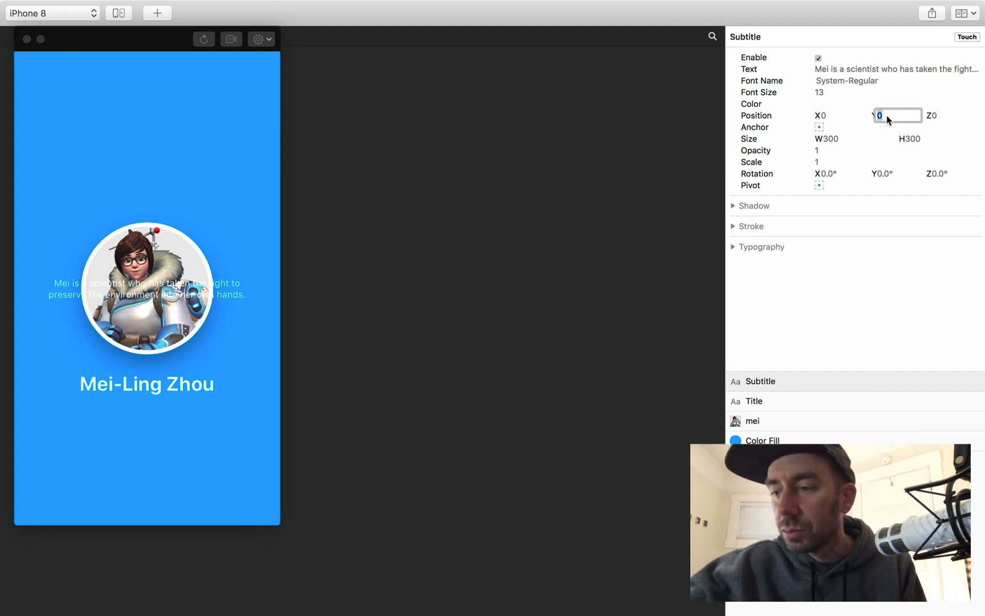
text(173)
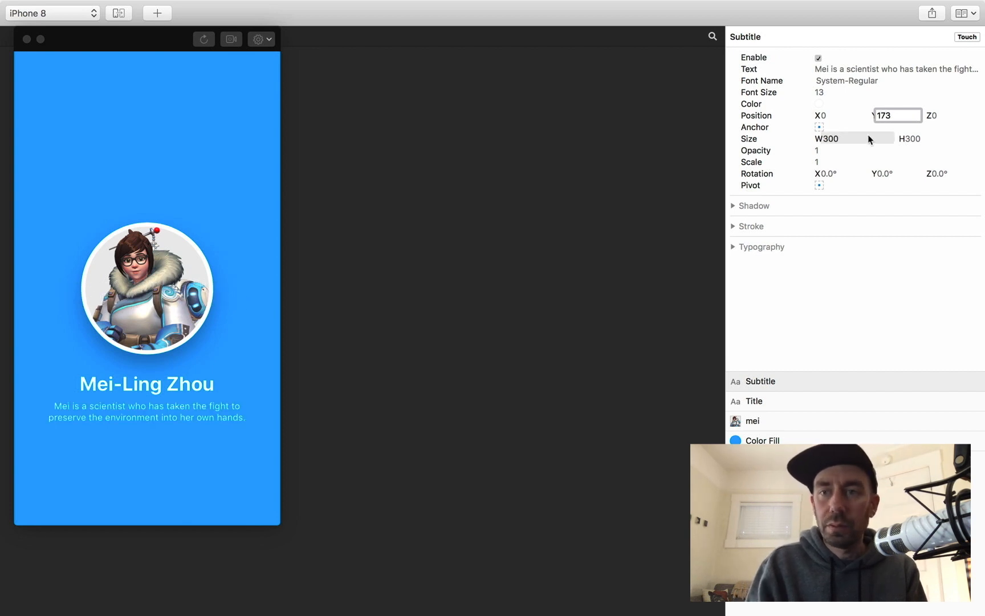
key(Return)
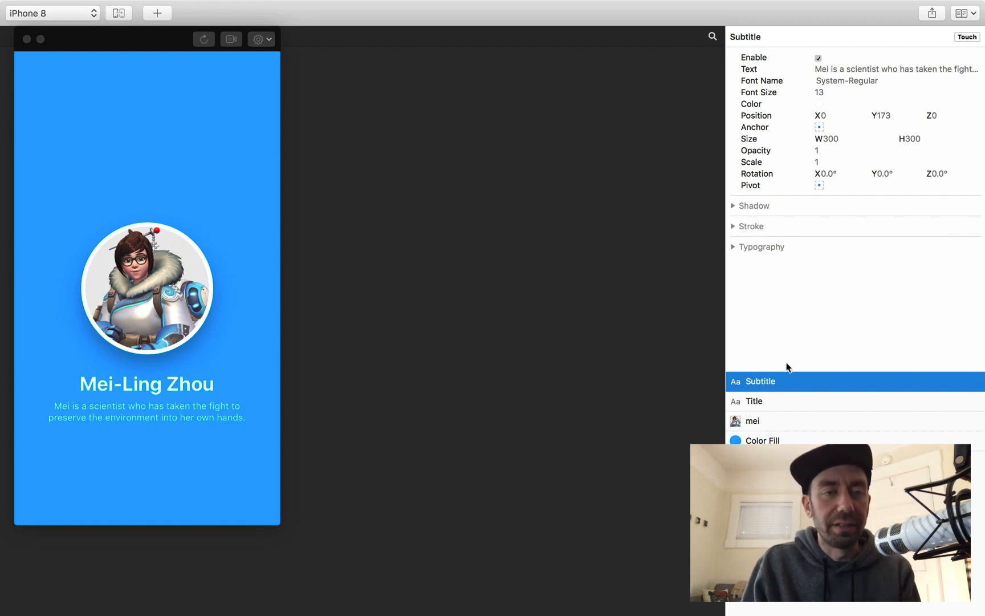
Step: Move the Title layer above Subtitle in the layer order and group the two layers
click(781, 399)
mouse_move(778, 397)
mouse_down()
mouse_move(775, 379)
mouse_move(782, 390)
mouse_up()
shift+click(787, 401)
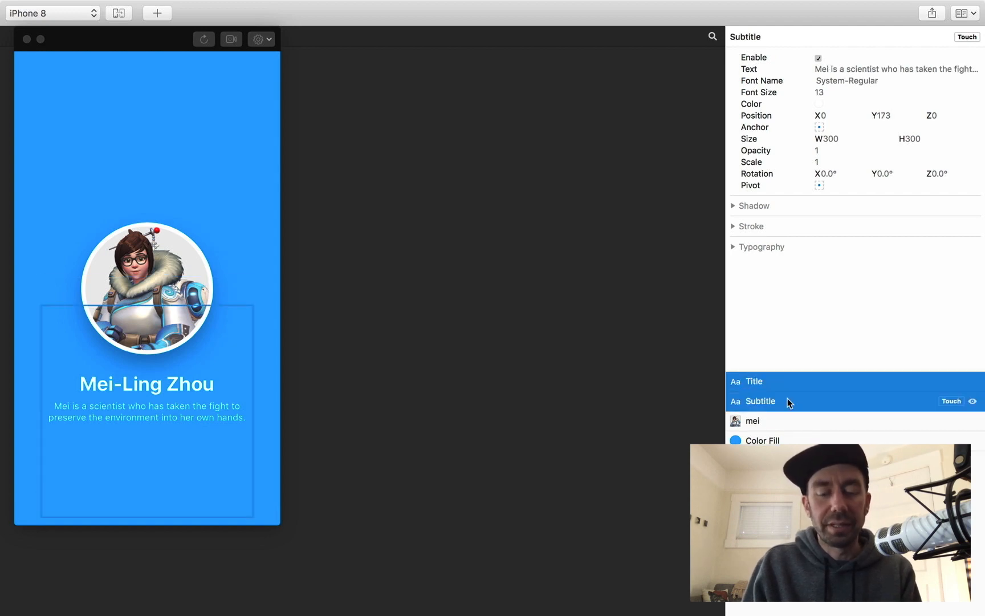
key(super+g)
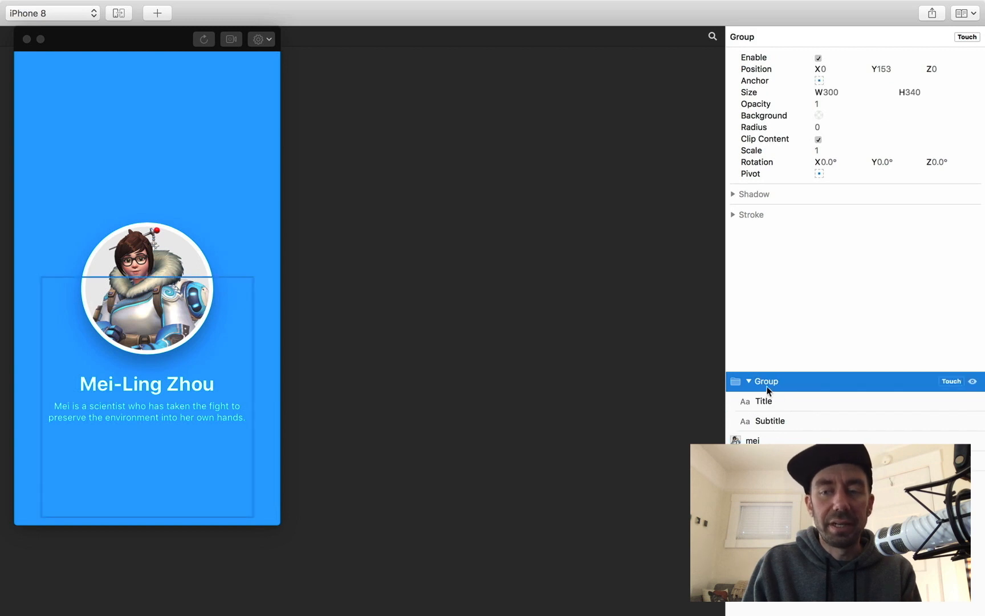
Step: Rename the new group of title and subtitle layers to Text and collapse it
double_click(767, 381)
text(TExt)
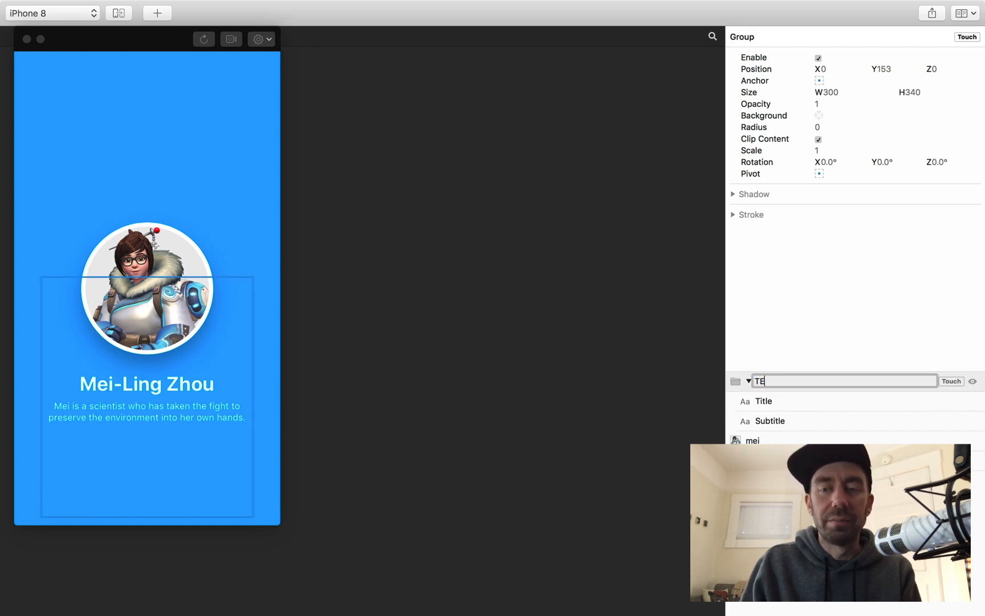
key(BackSpace)
key(BackSpace)
key(BackSpace)
text(ext)
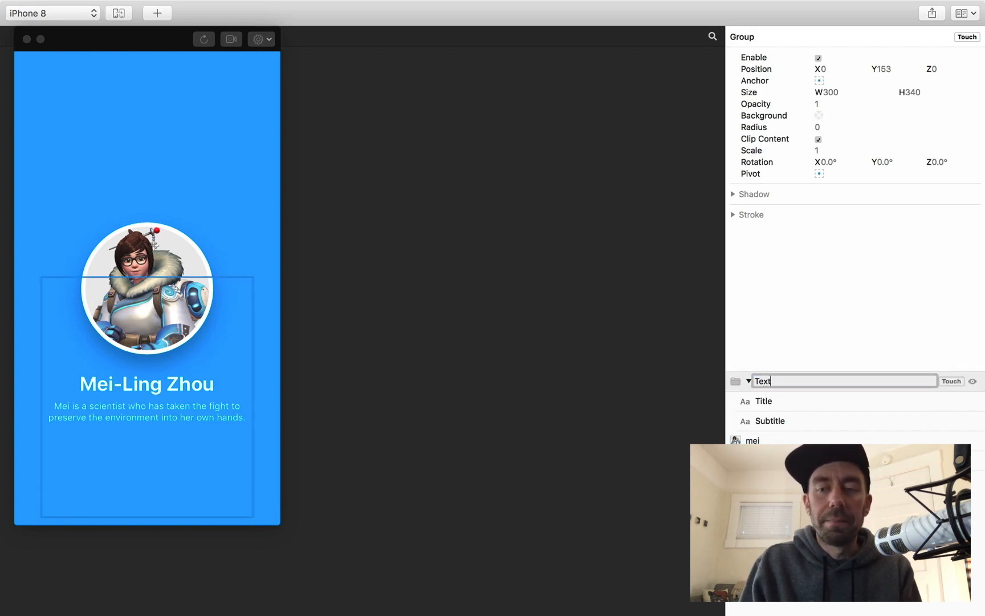
key(Return)
click(749, 381)
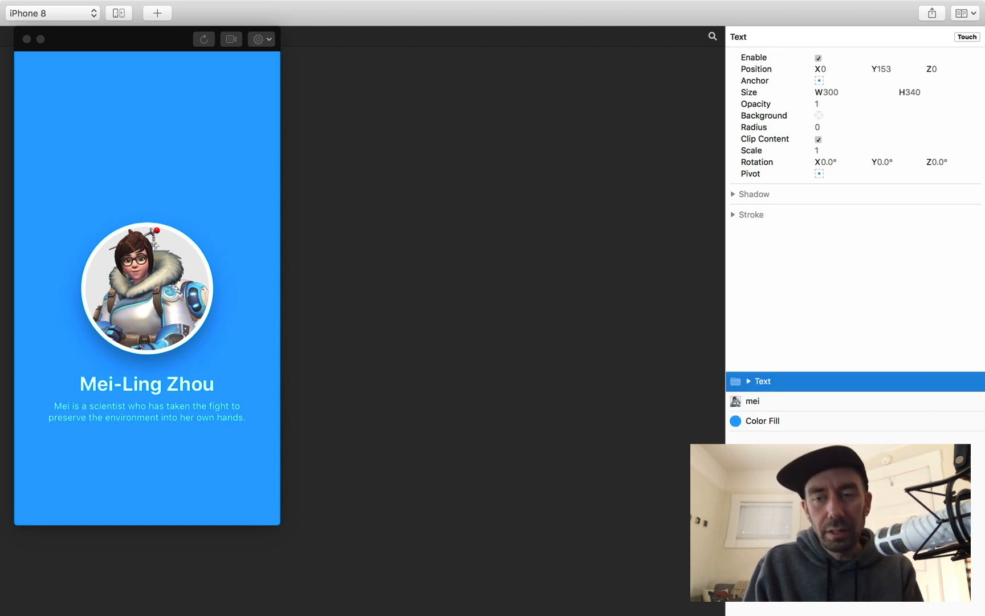
click(372, 194)
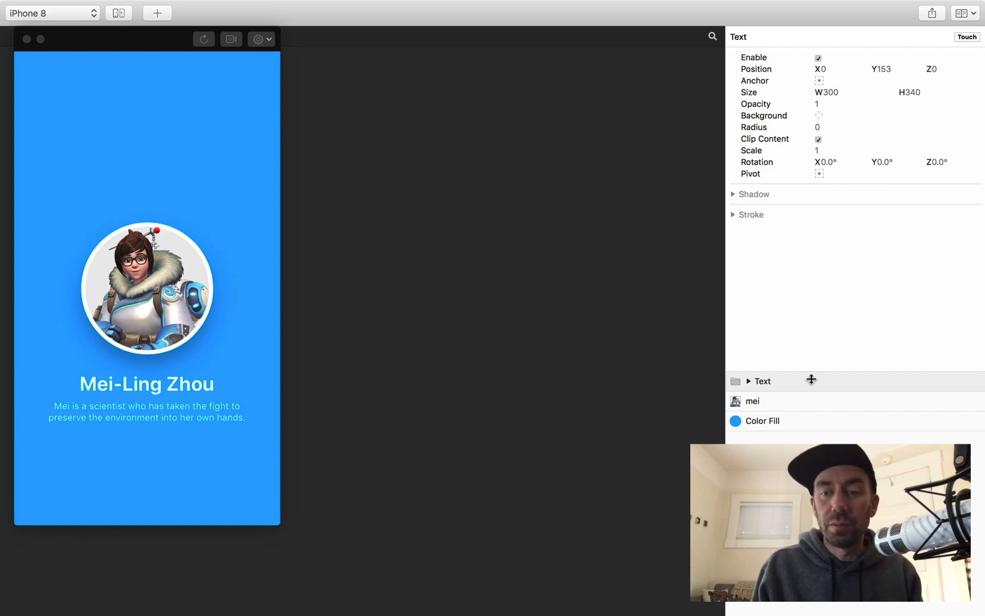
Step: Add a Tap touch interaction to the mei layer and place its Interaction patch just beside the phone preview
mouse_move(895, 407)
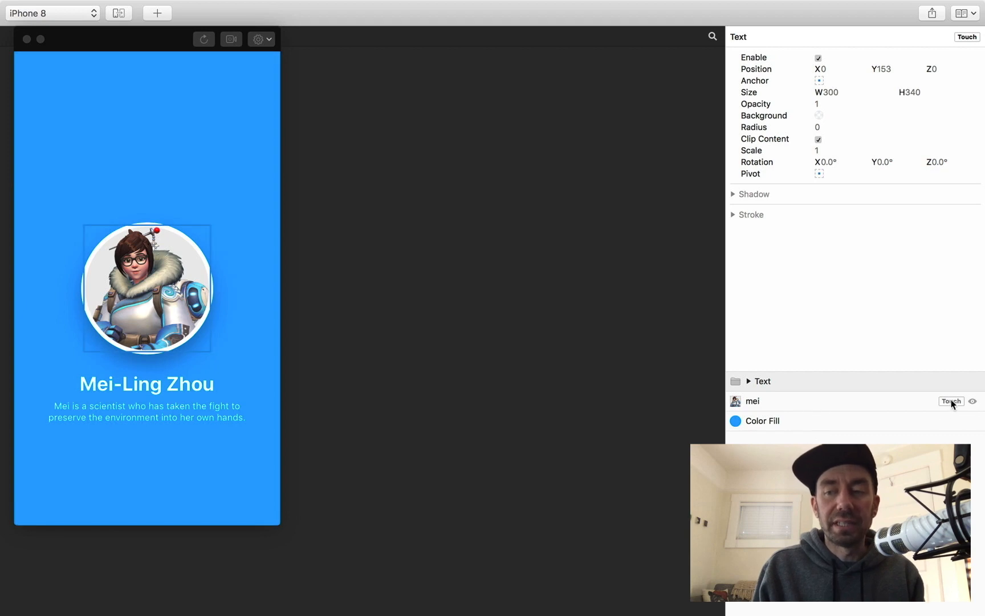
click(950, 401)
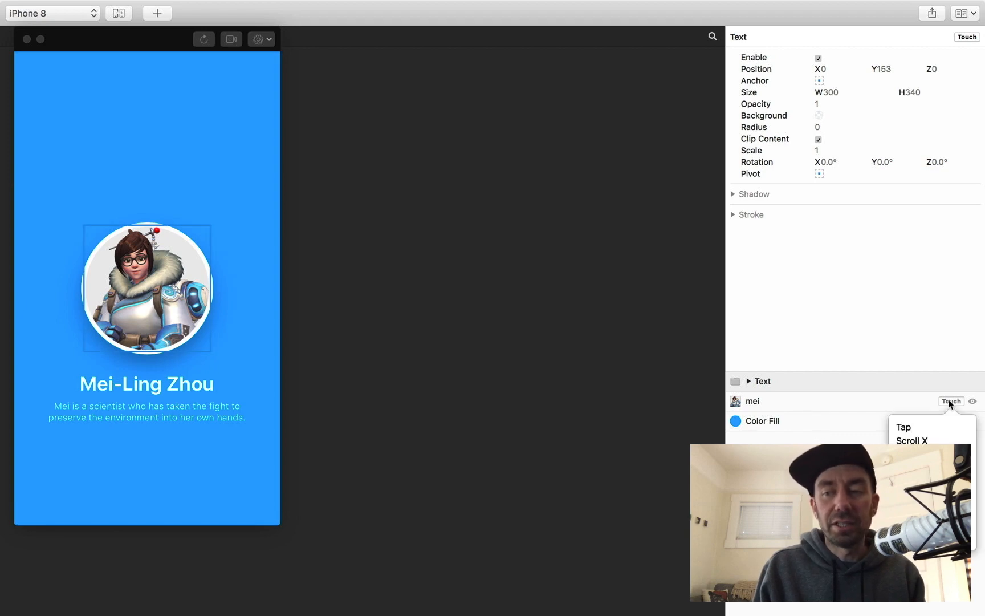
click(910, 428)
drag(472, 331, 406, 169)
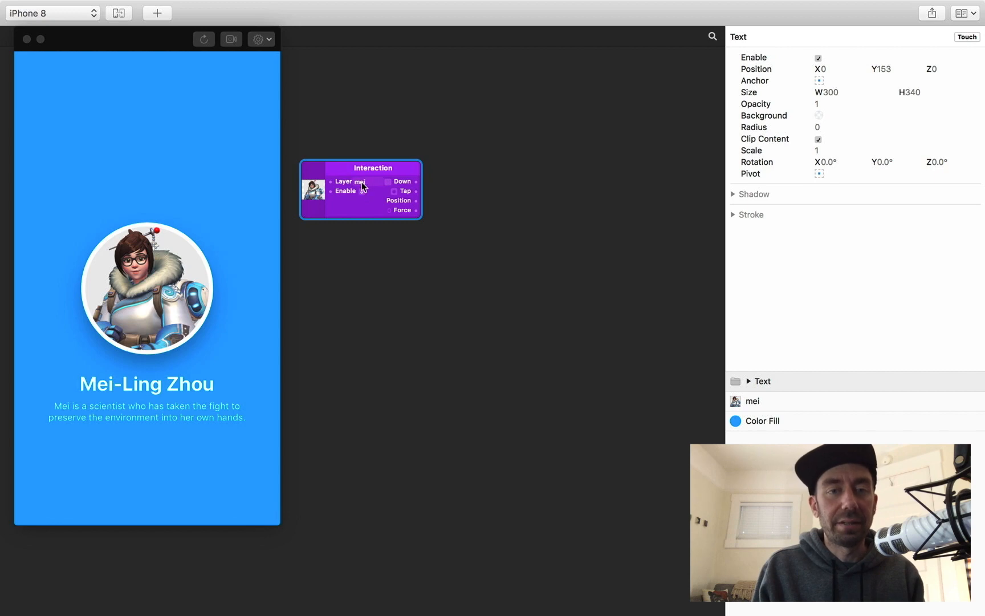
Step: Add a Switch patch with its Flip input connected to the Down output of the mei Interaction patch
click(417, 183)
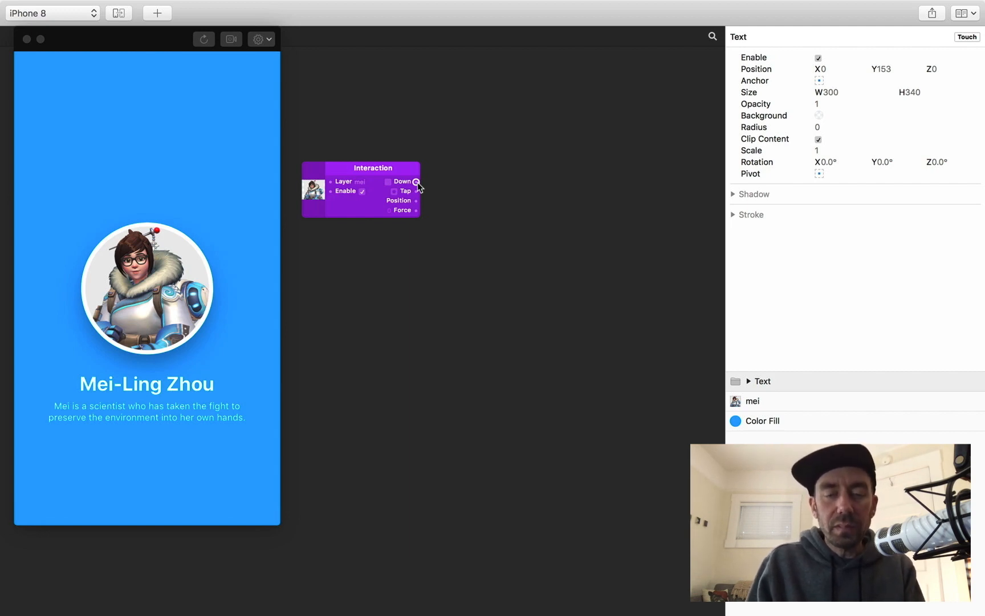
drag(417, 181, 425, 182)
text(swit)
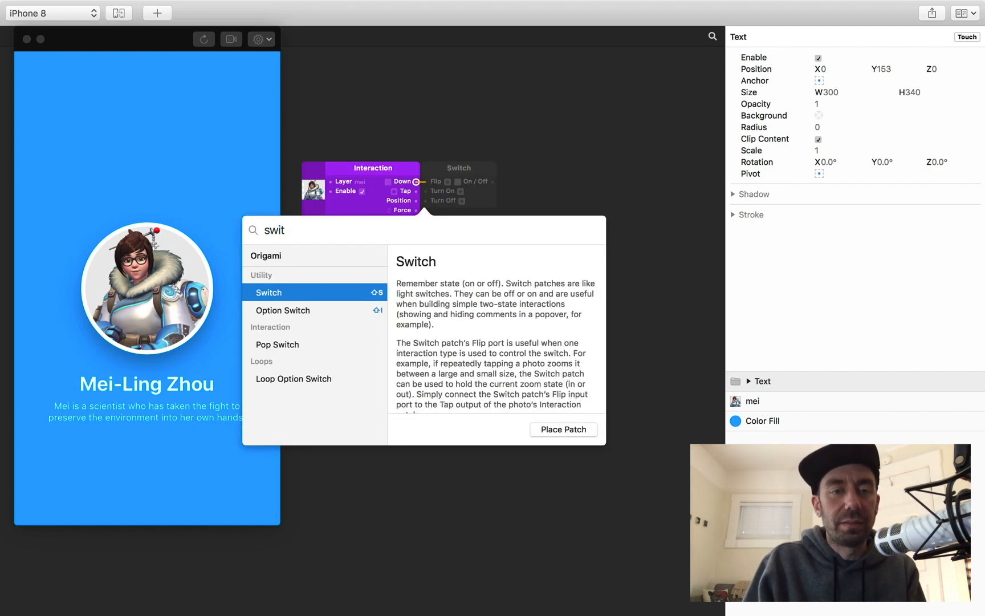
key(Return)
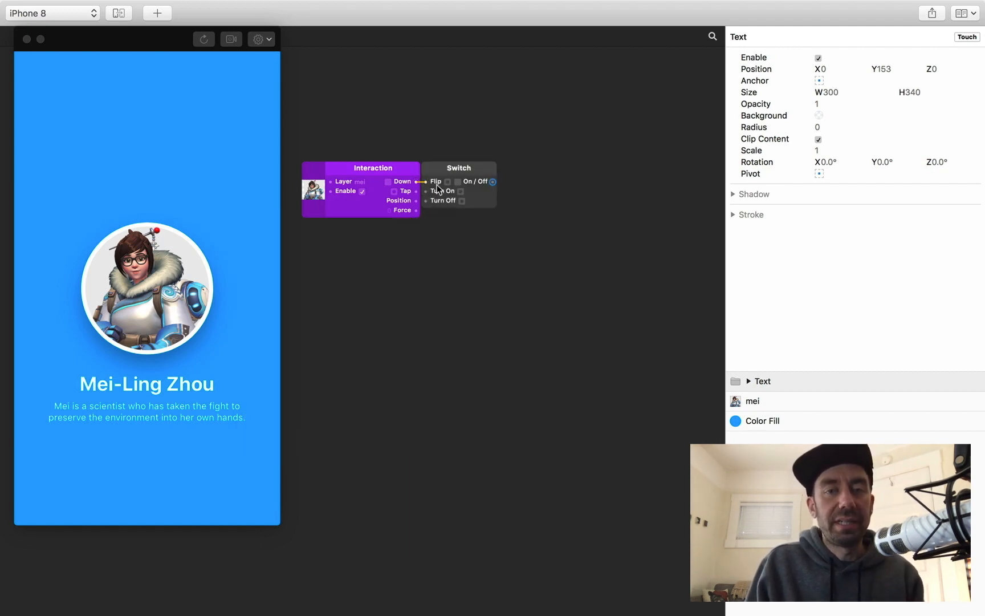
Step: Add a Pop Animation patch with its Number input connected to the Switch's On / Off output
click(493, 182)
text(pop)
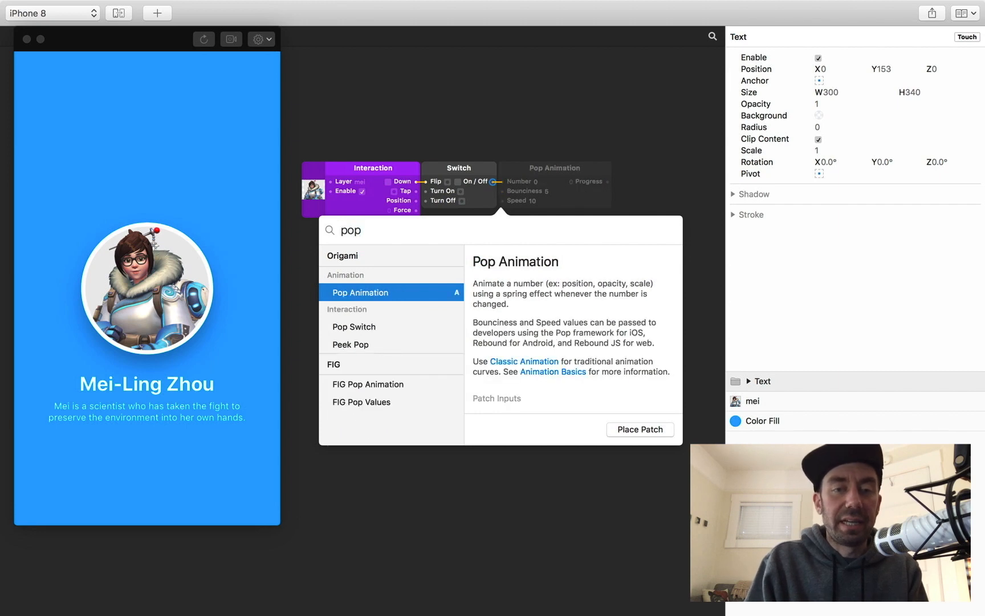
key(Return)
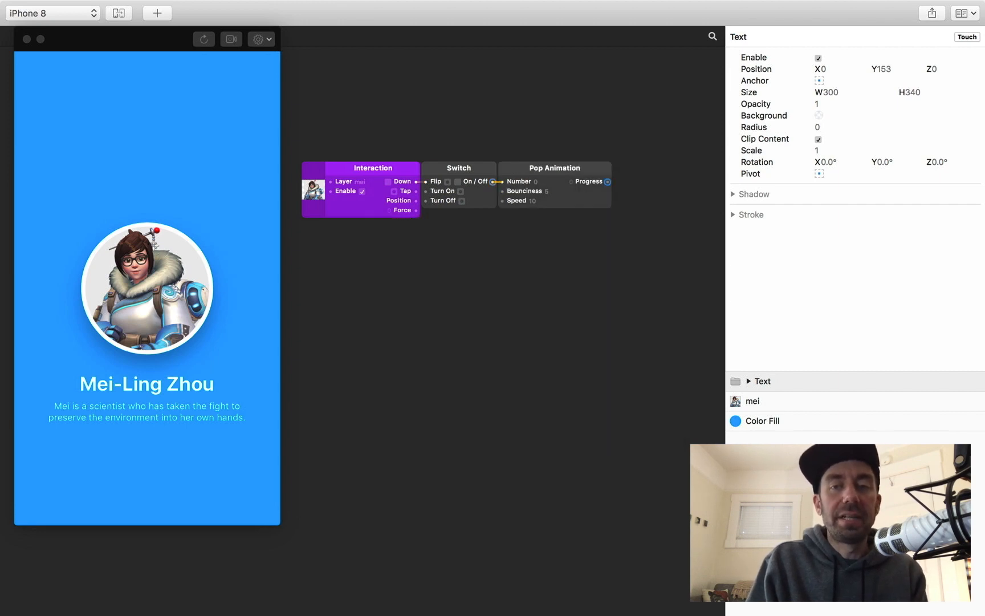
Step: Set the Pop Animation's Bounciness to 10 and Speed to 12
click(551, 195)
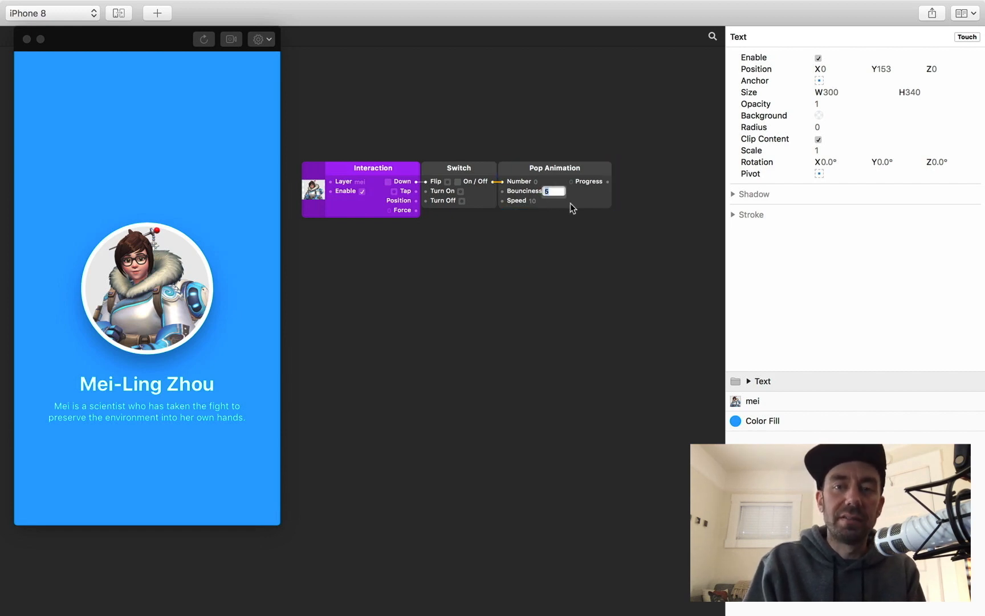
click(539, 201)
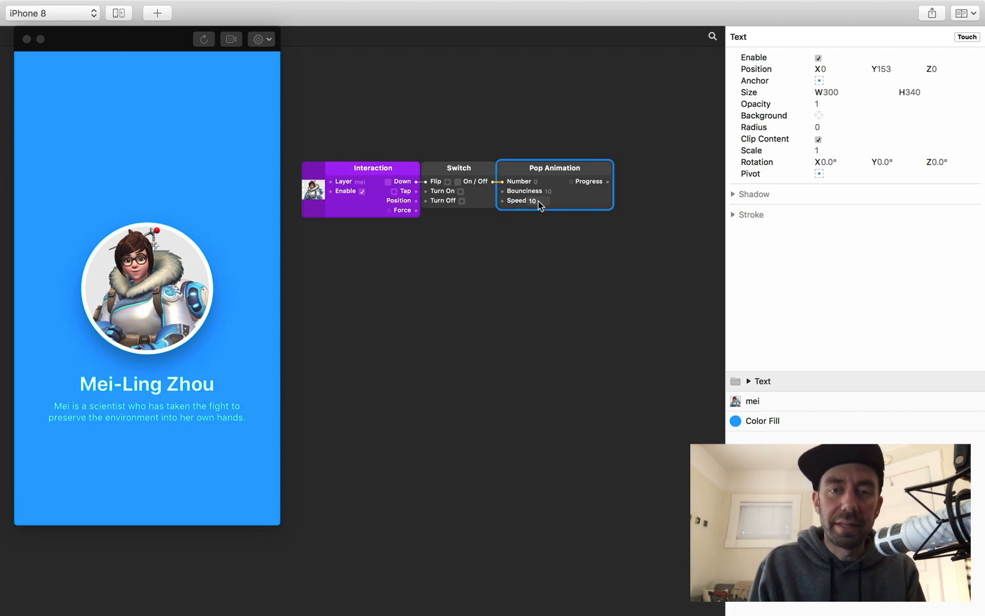
text(8)
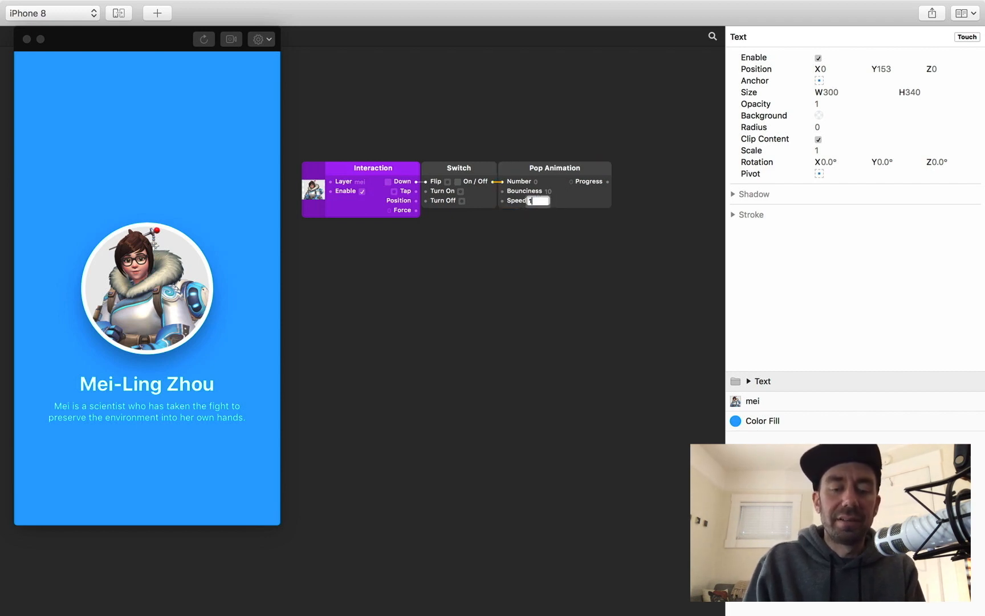
click(537, 259)
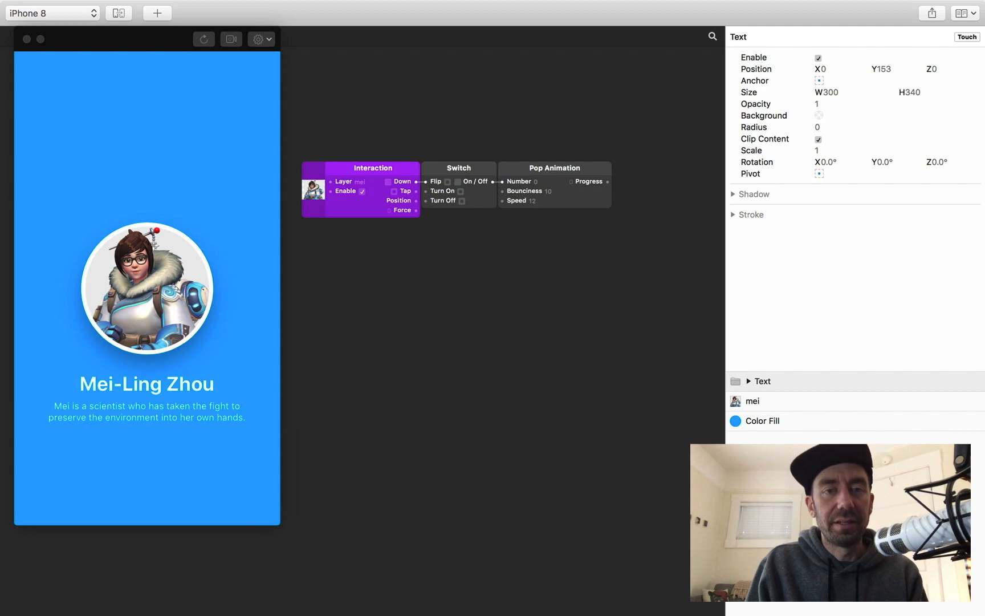
Step: Test the avatar tap in the phone preview to check that the Switch toggles and drives the Pop Animation
click(135, 273)
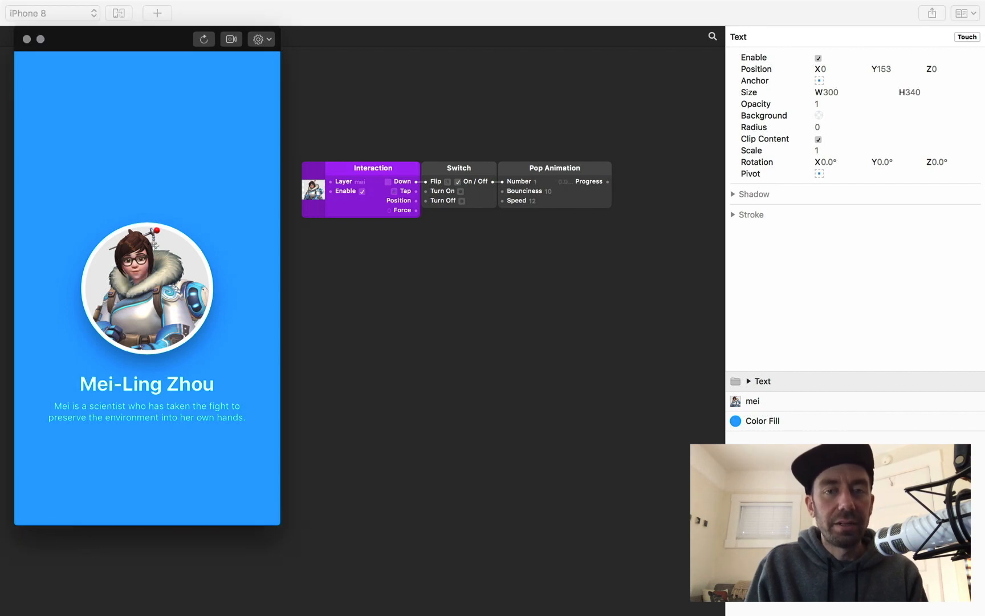
click(135, 273)
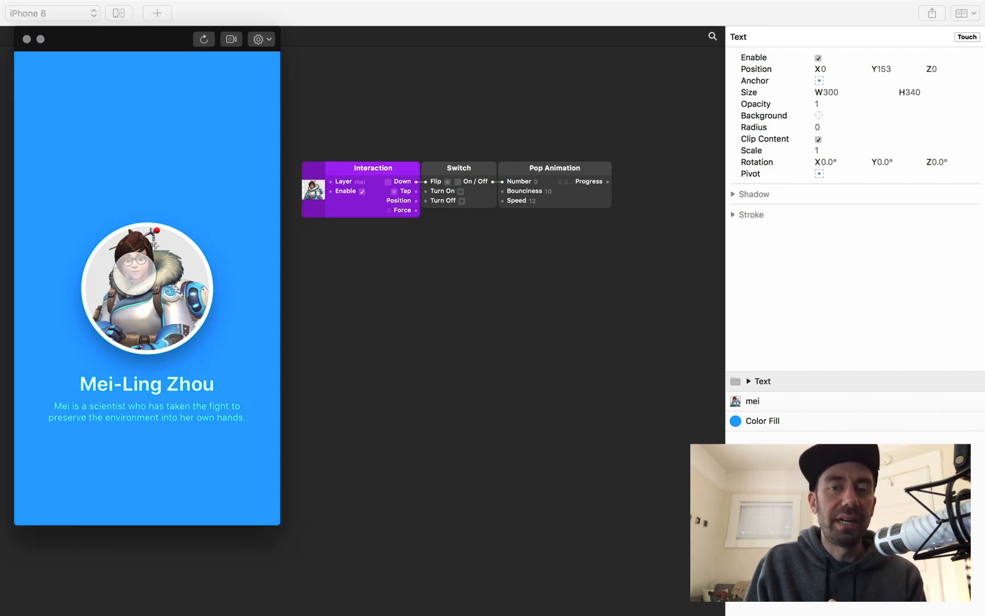
click(136, 273)
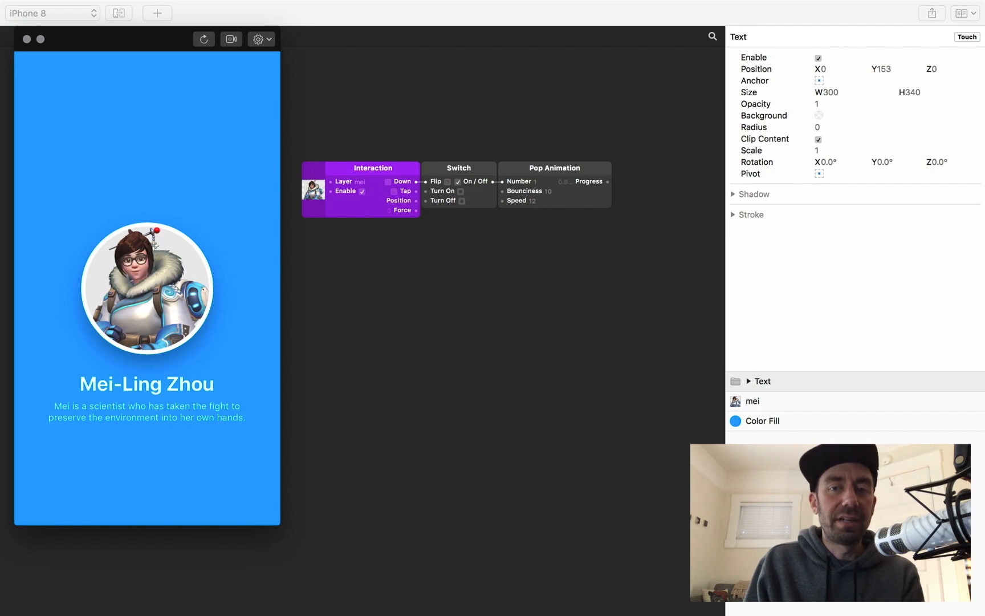
click(135, 274)
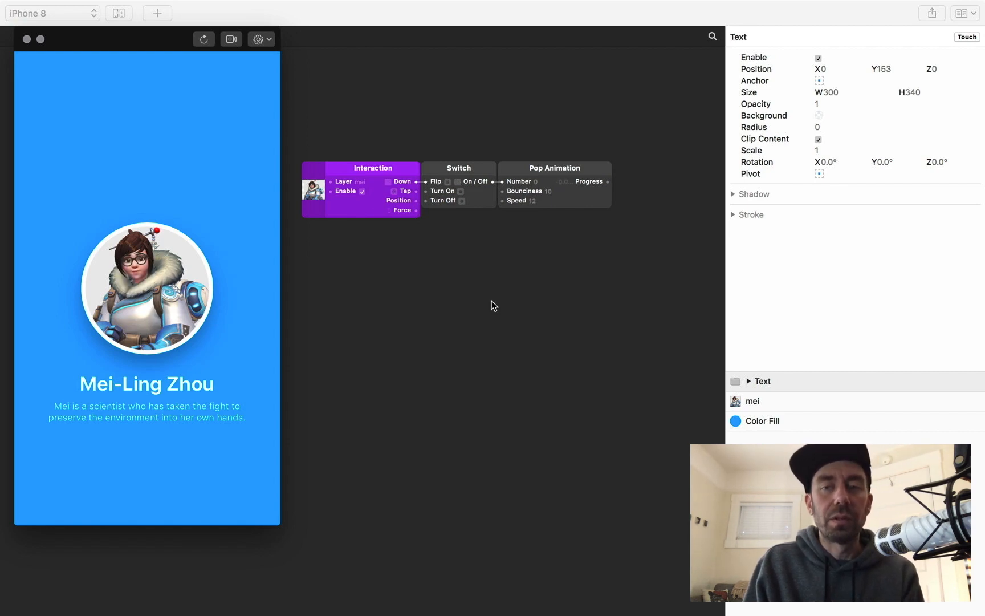
Step: Add a Transition patch with its Progress input connected to the Pop Animation's Progress output
scroll(576, 238, right, 5)
scroll(577, 238, right, 2)
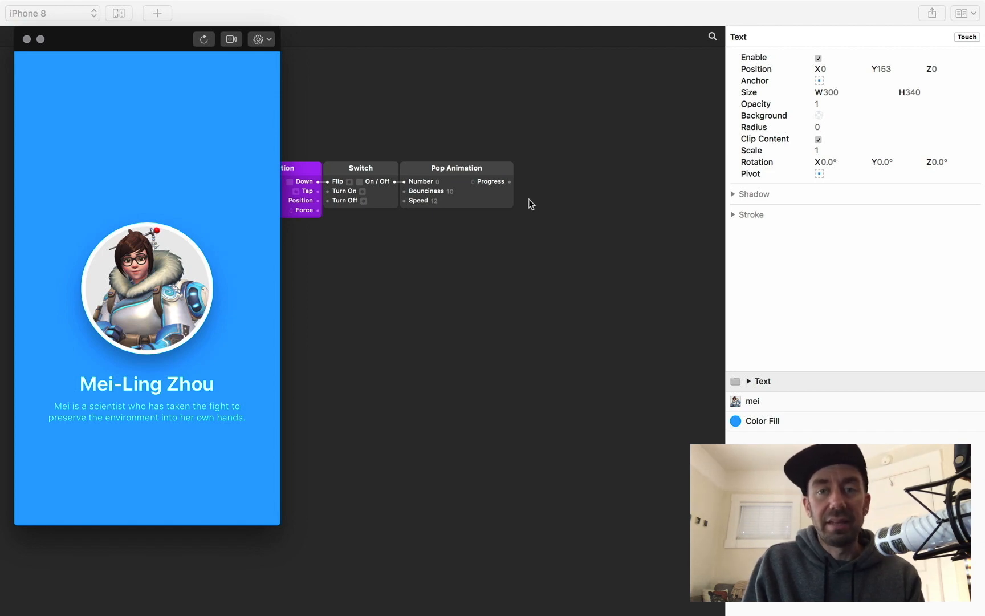
click(508, 182)
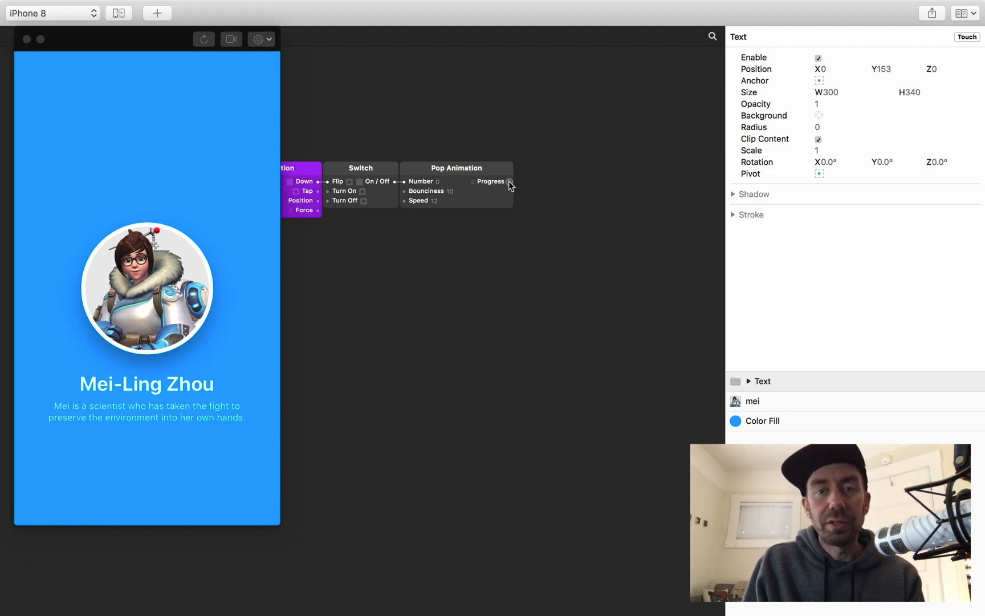
double_click(530, 220)
click(593, 201)
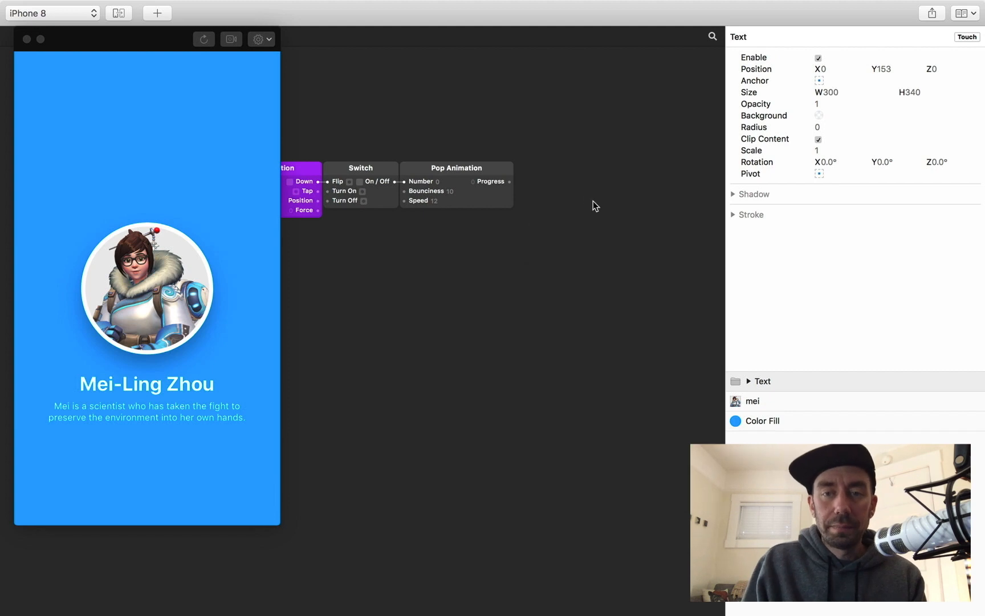
double_click(510, 182)
text(tra)
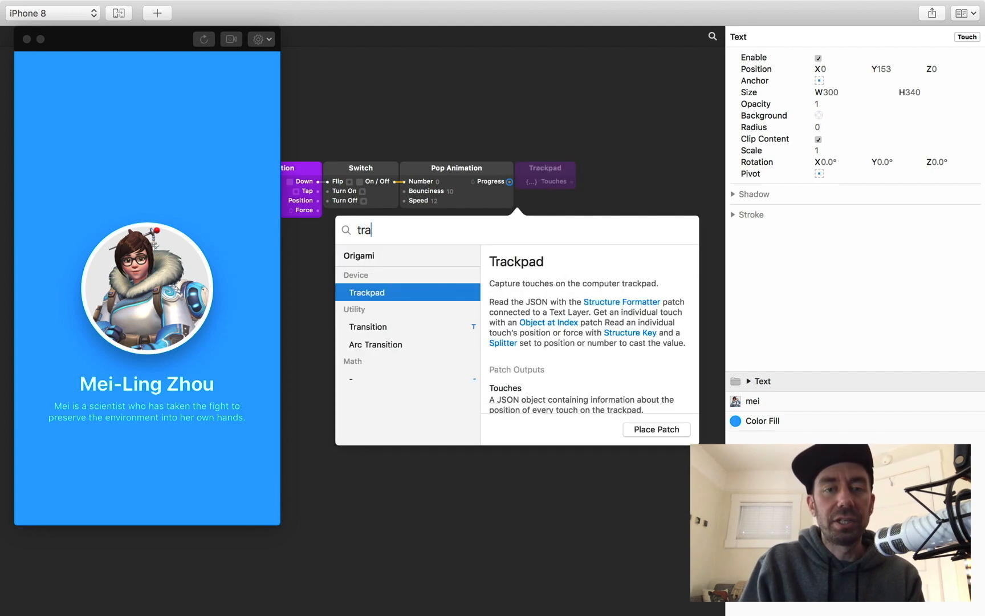
key(Down)
key(Return)
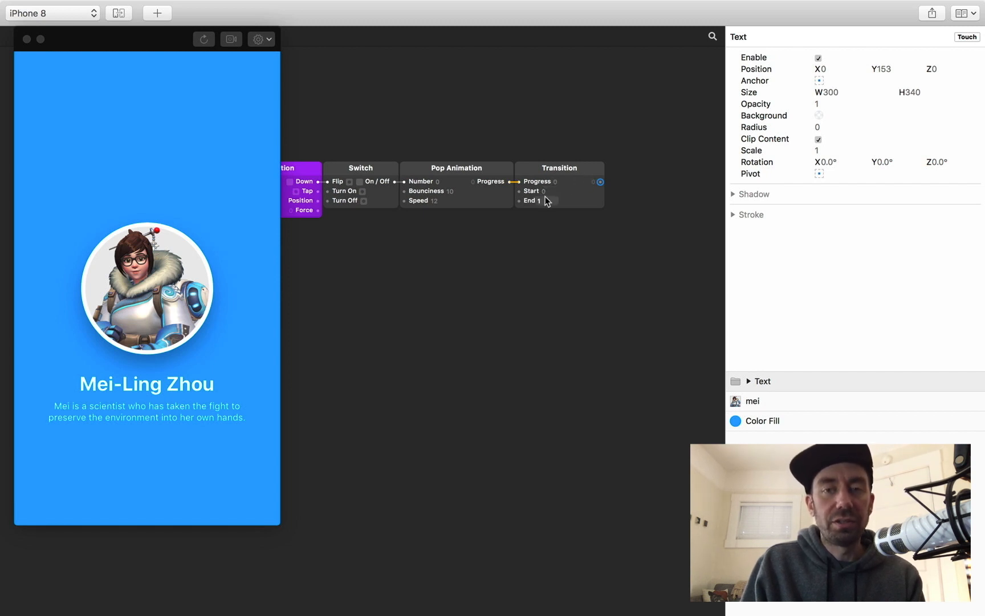
Step: Set the Transition's Start to 180 and End to 270, and connect its output to the mei layer's Size
click(547, 196)
click(546, 194)
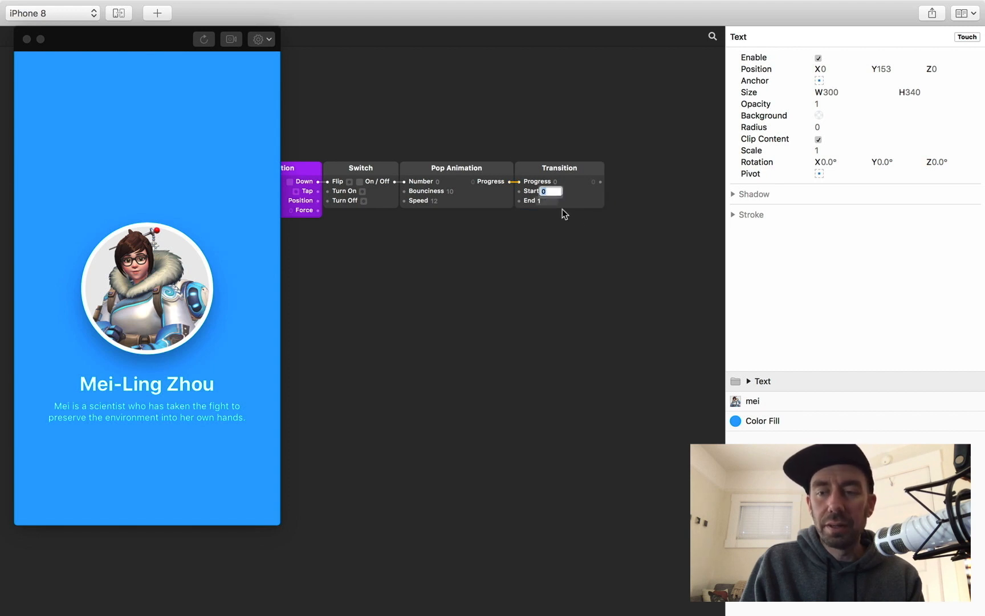
click(753, 400)
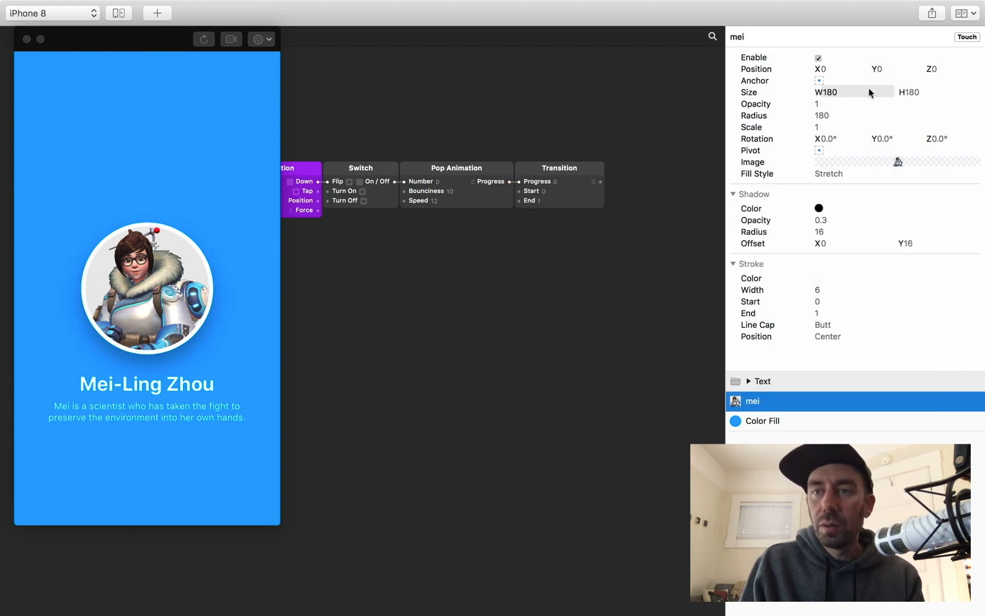
click(545, 192)
click(544, 192)
text(18)
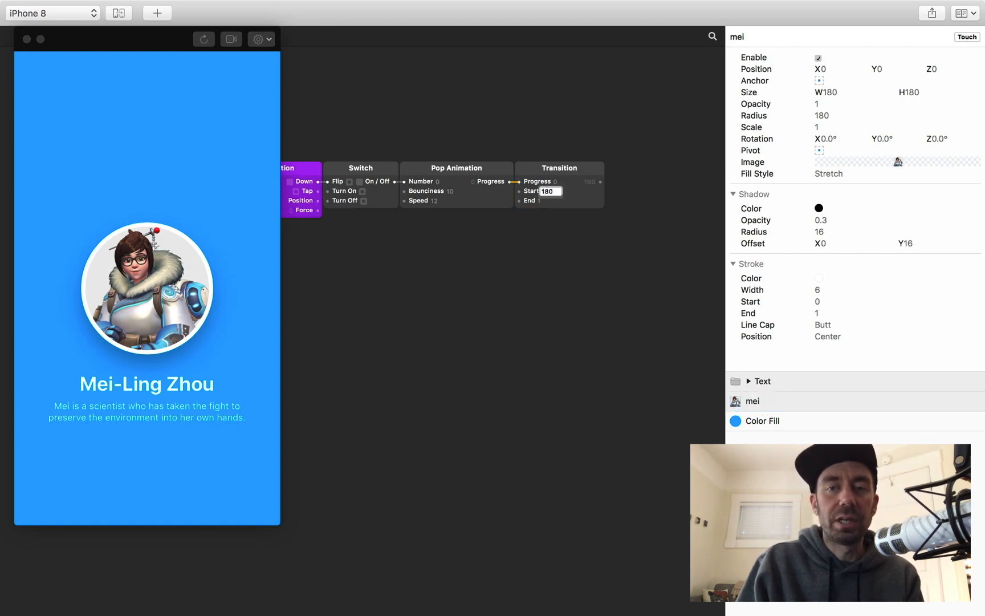
click(542, 201)
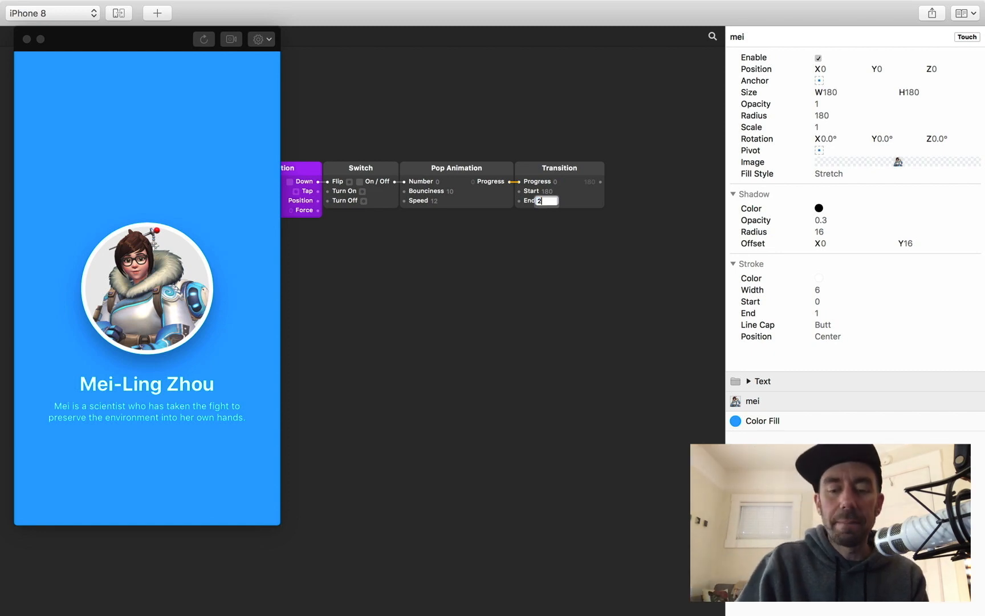
key(Return)
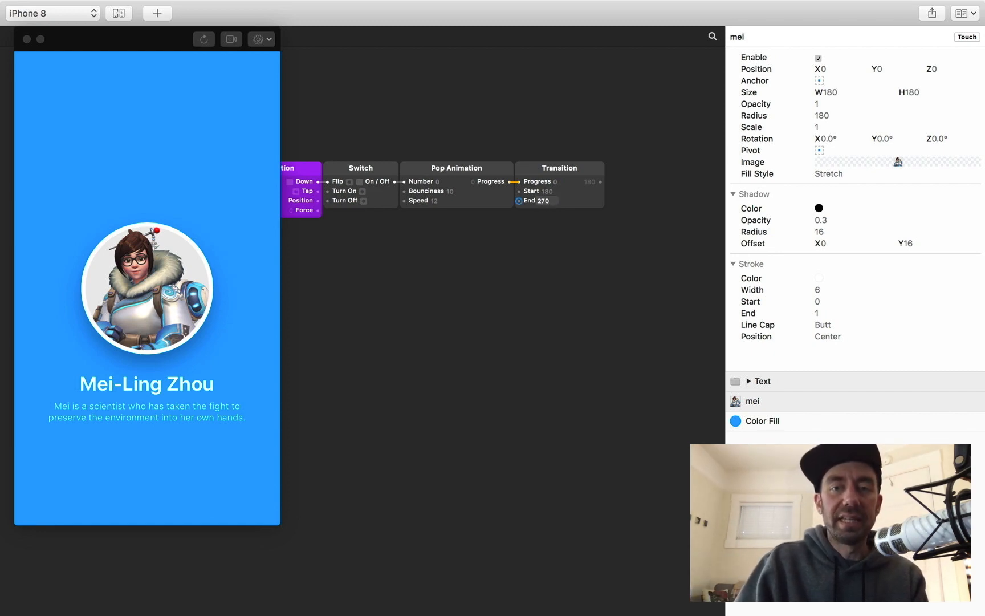
drag(600, 182, 751, 95)
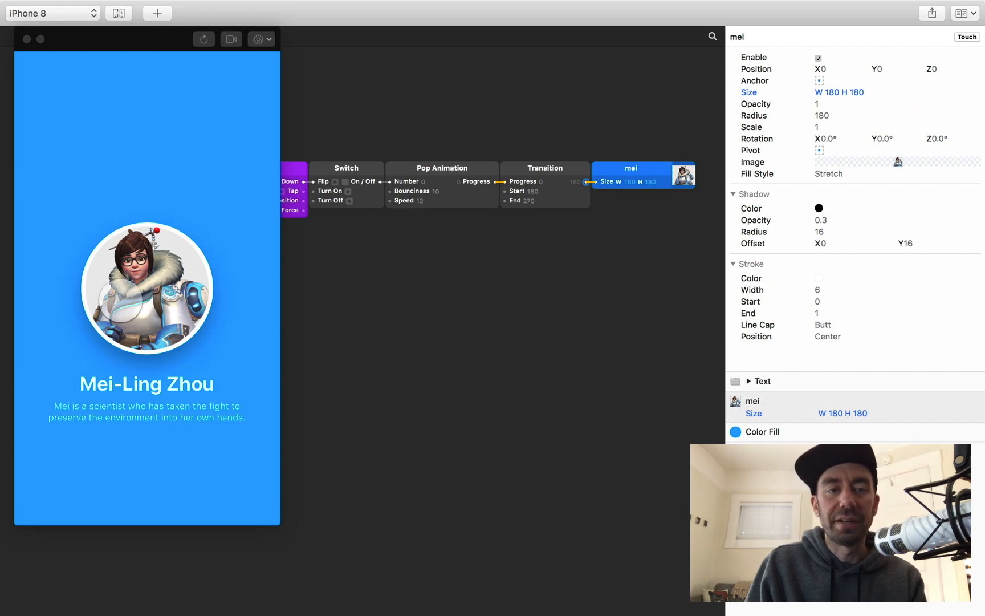
Step: Test the avatar's size animation by tapping it in the phone preview
click(157, 280)
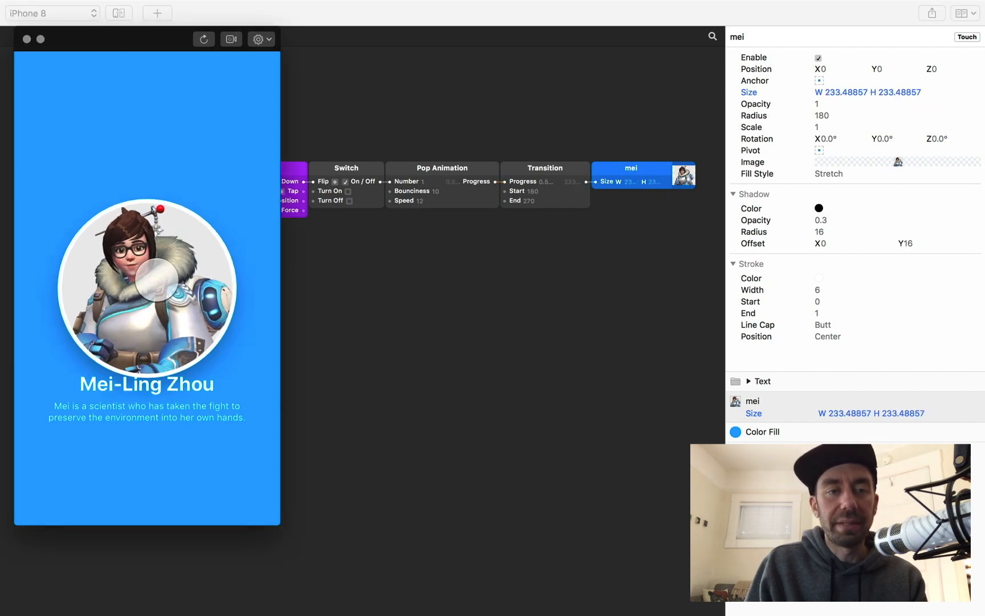
click(157, 280)
click(149, 288)
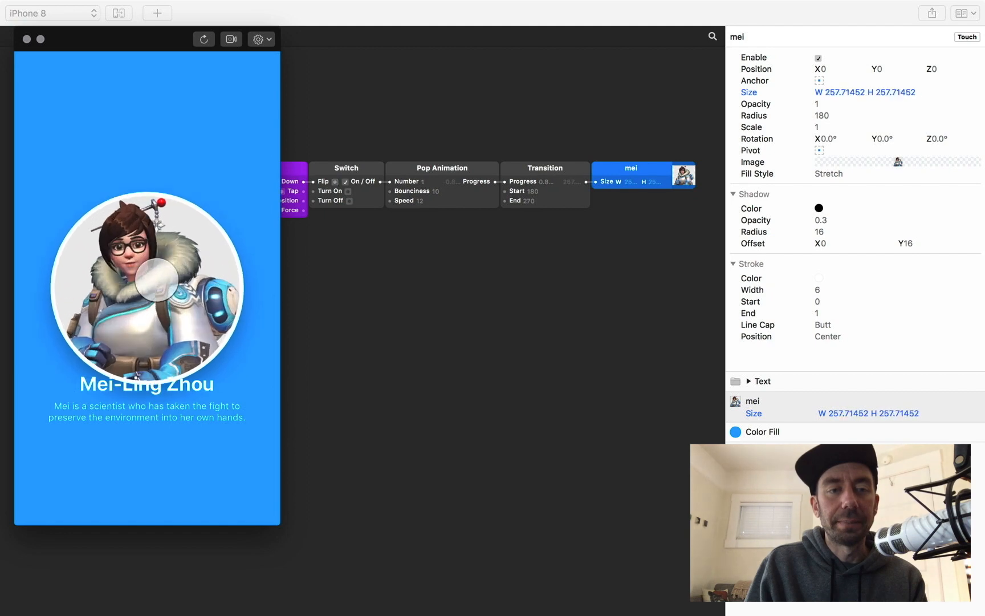
click(149, 290)
click(545, 284)
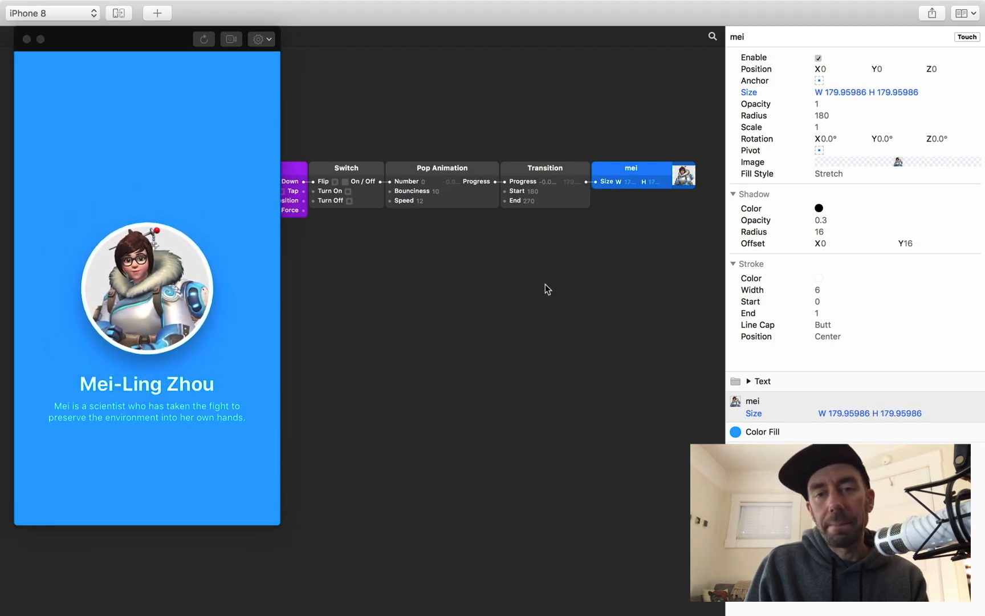
Step: Add a second Transition patch directly below the first and connect the Pop Animation's Progress output to its Progress input
double_click(503, 240)
text(t)
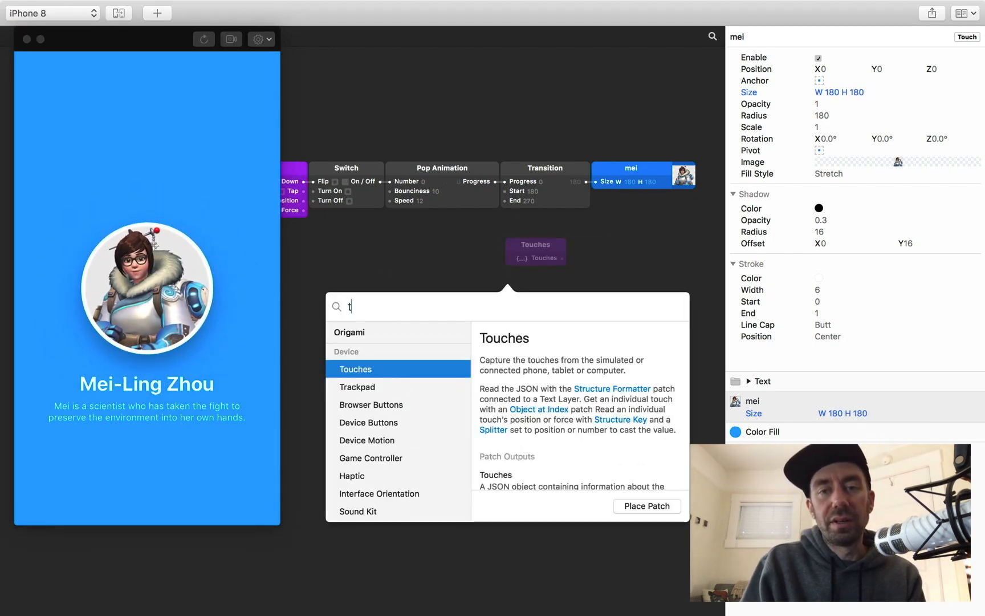
text(rra)
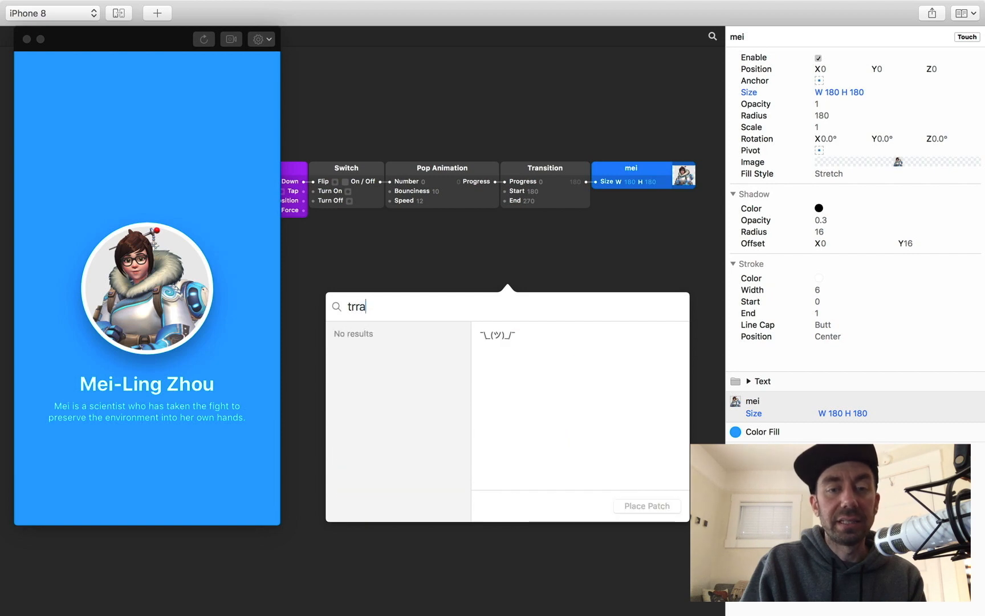
key(BackSpace)
text(a)
key(Down)
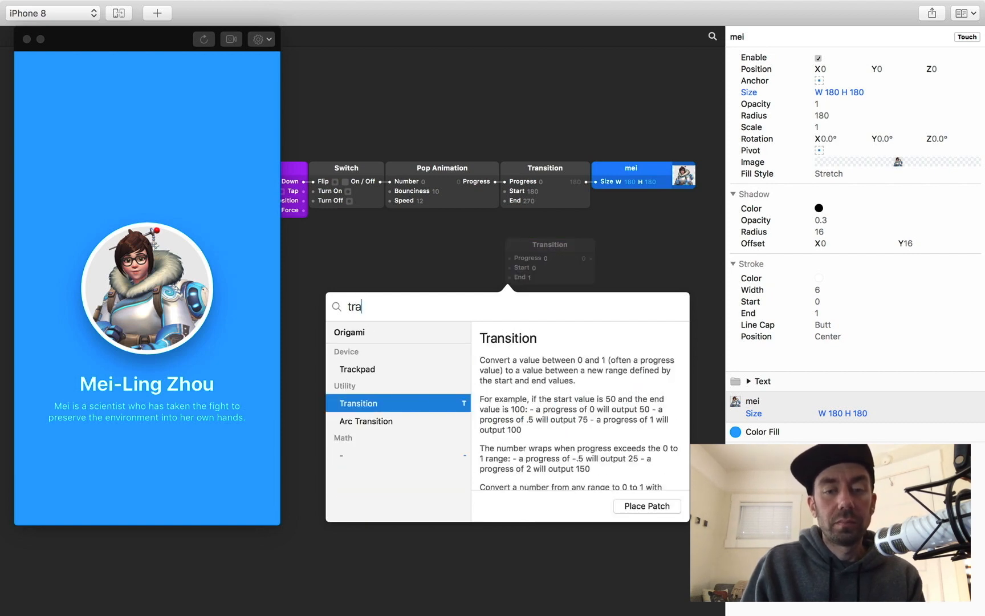
key(Return)
drag(550, 246, 542, 220)
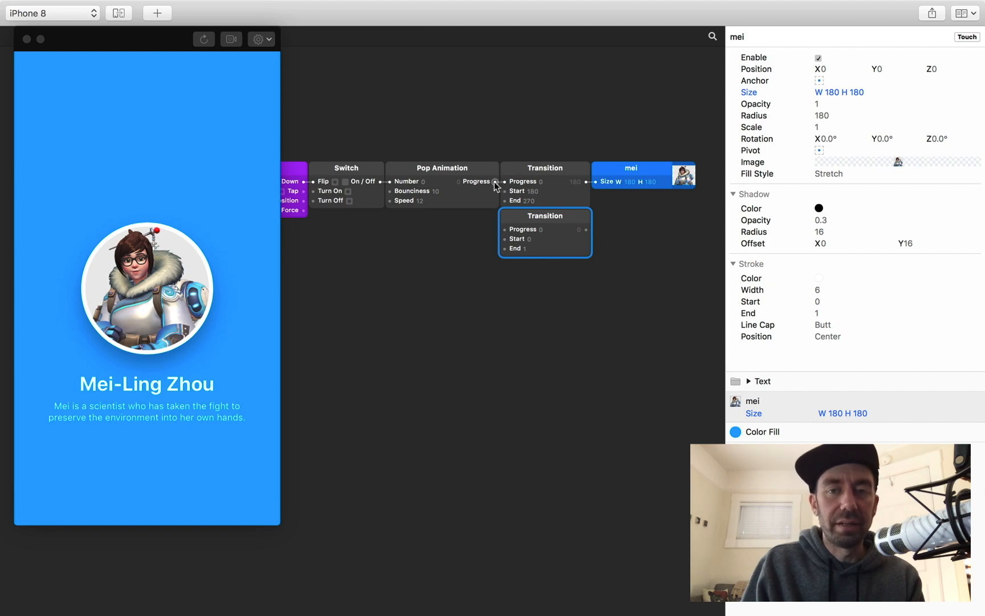
drag(494, 181, 505, 229)
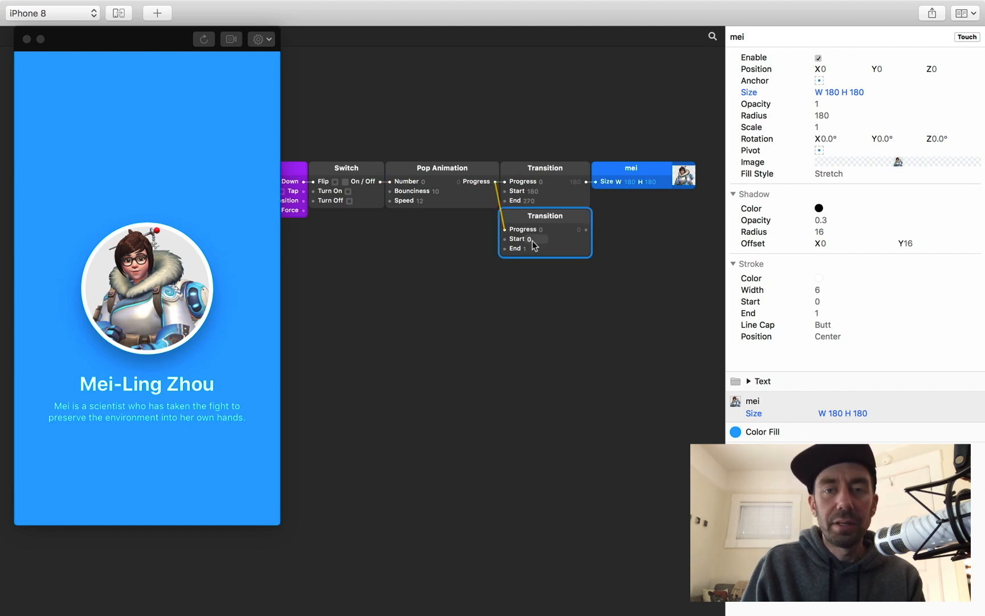
Step: Set the second Transition's Start to 180 and End to 60, and connect its output to the mei layer's Radius
click(532, 241)
text(180)
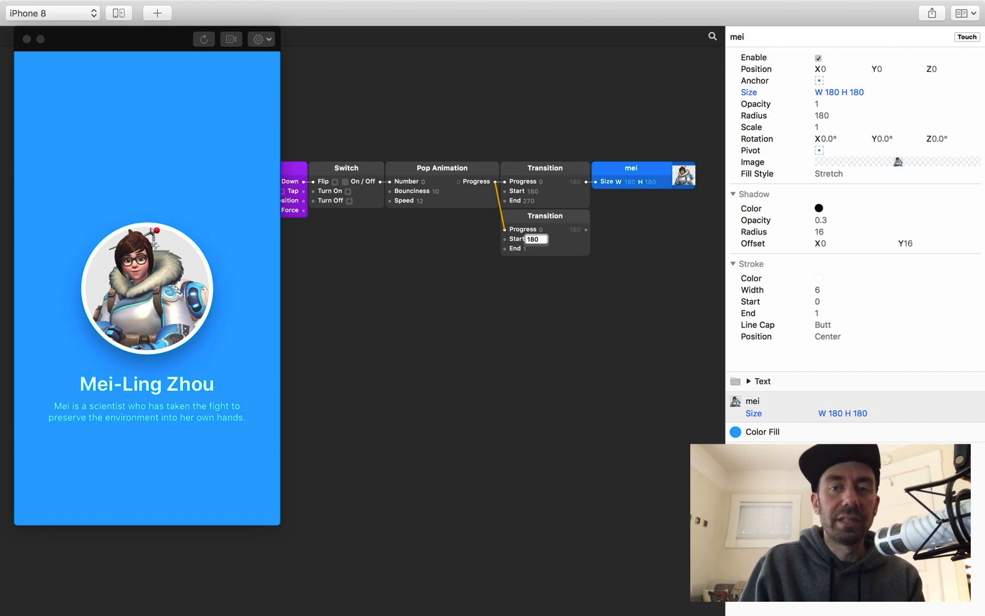
key(Return)
click(528, 249)
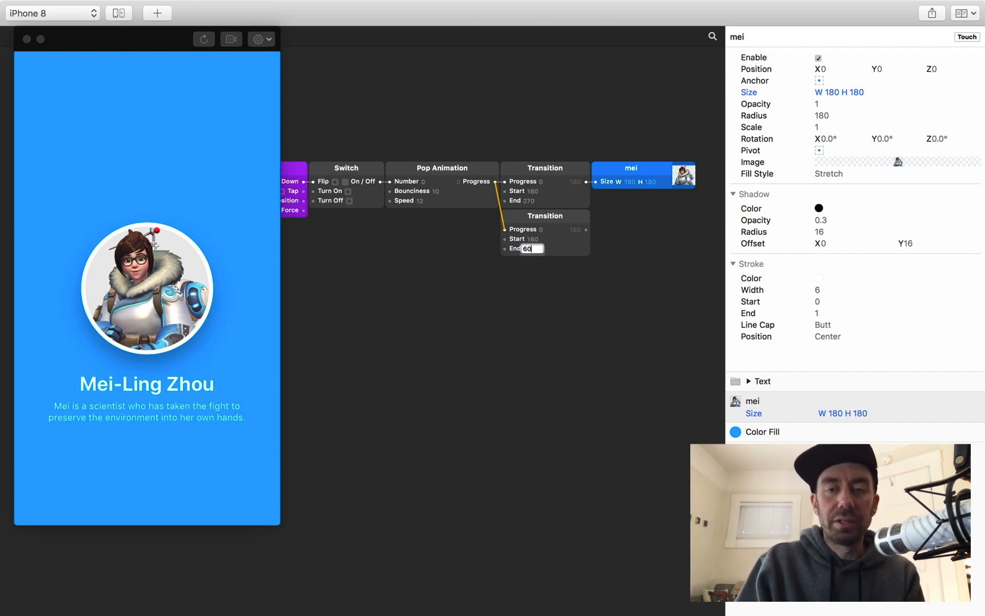
key(Return)
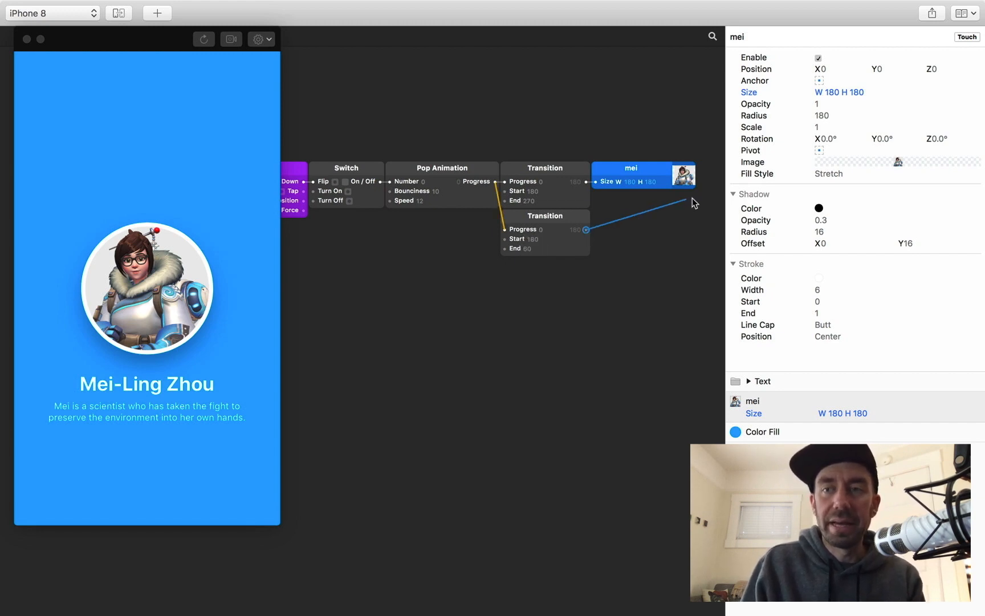
drag(692, 198, 834, 116)
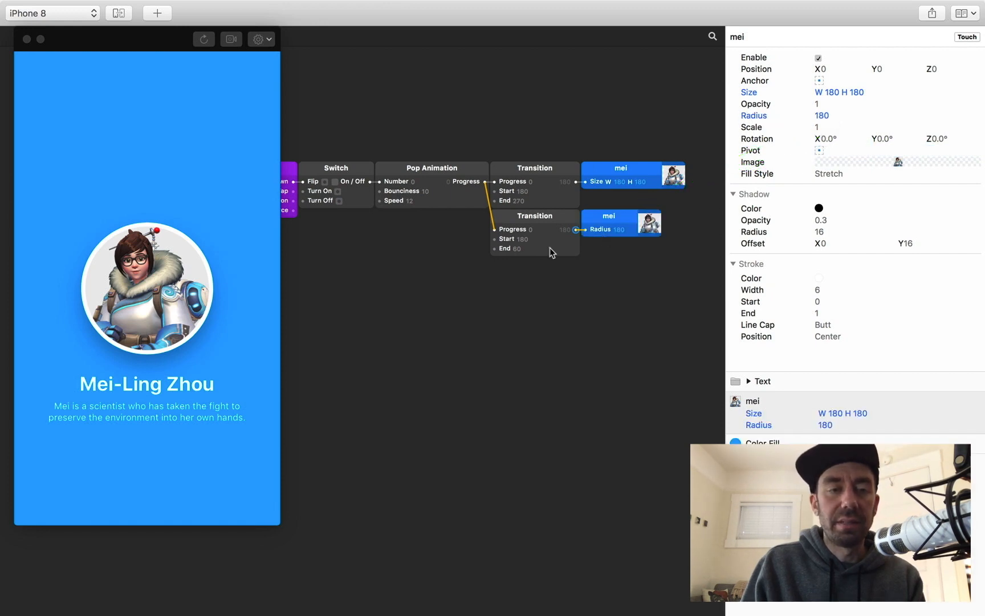
Step: Test the combined size and corner radius animation by tapping the avatar in the phone preview
click(141, 284)
click(142, 284)
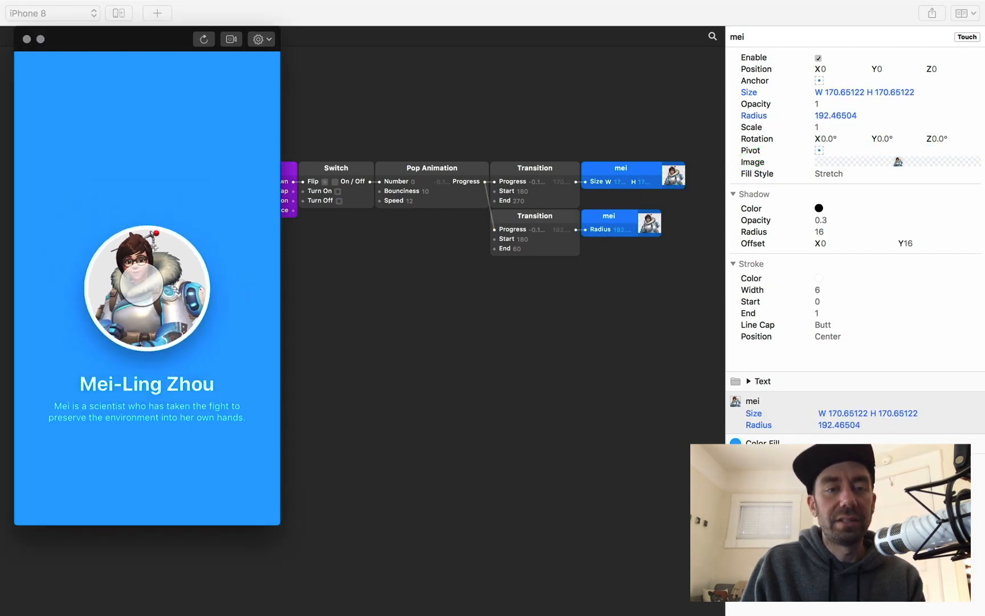
click(142, 284)
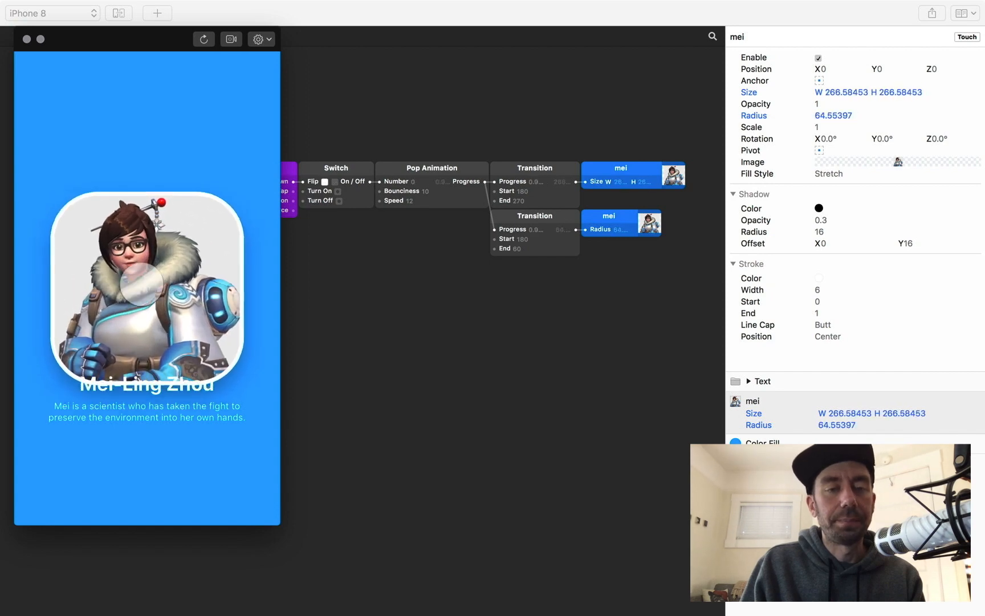
Step: Replay the avatar's expand and collapse animation in the phone preview to check how the enlarged image overlaps the name text
click(150, 287)
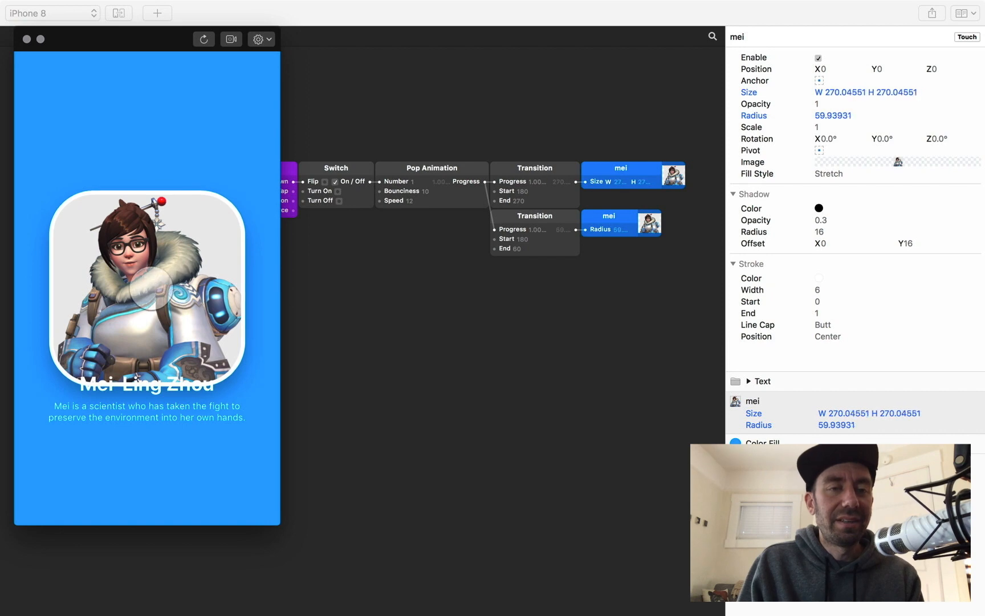
click(150, 288)
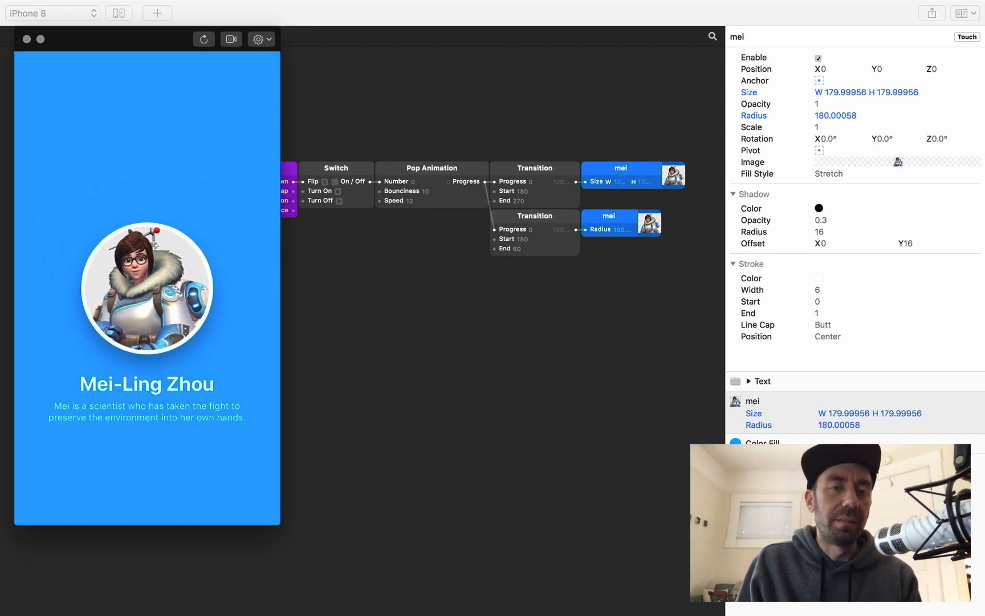
click(148, 285)
click(147, 290)
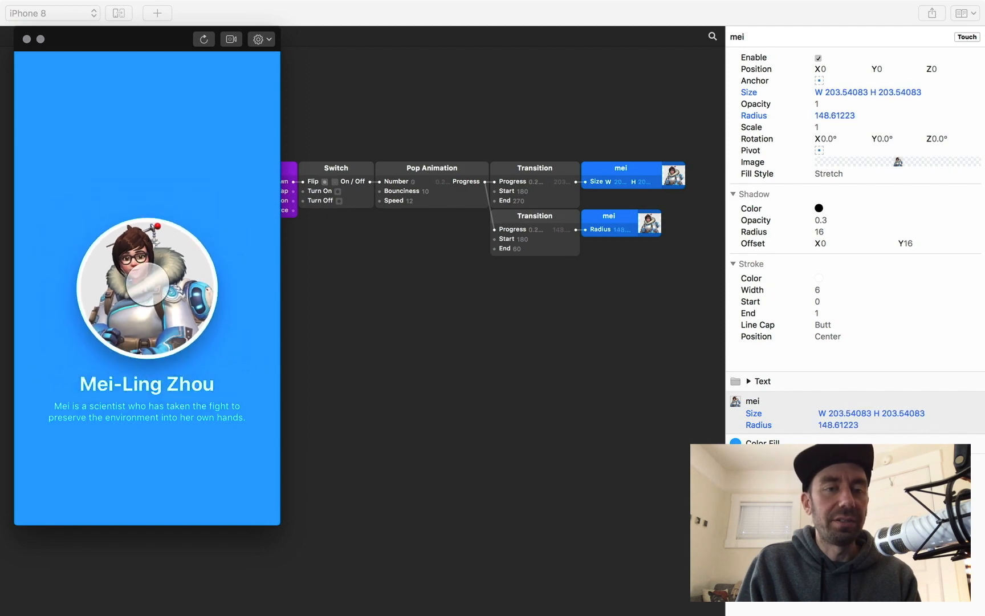
click(147, 284)
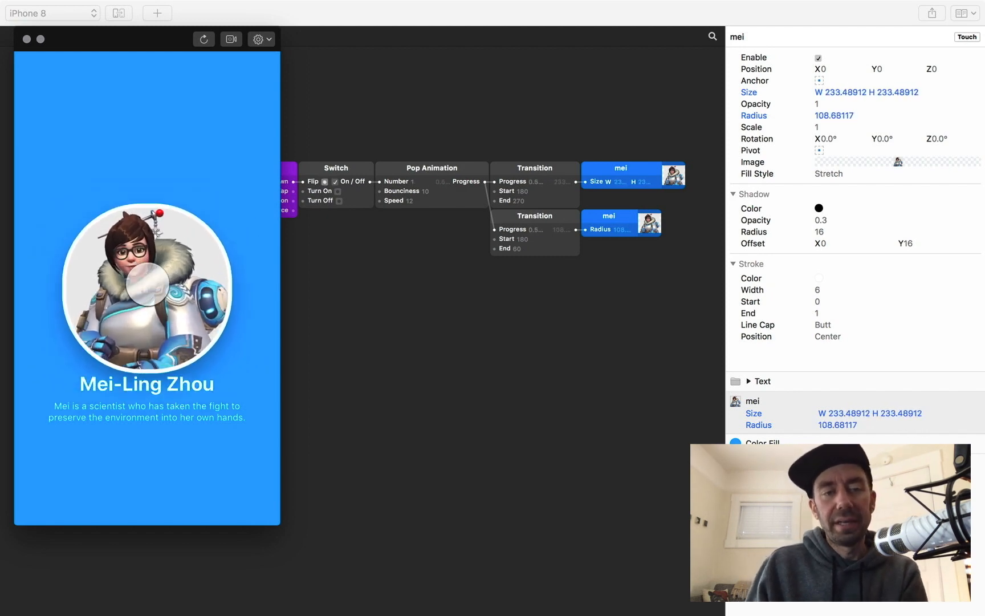
click(147, 285)
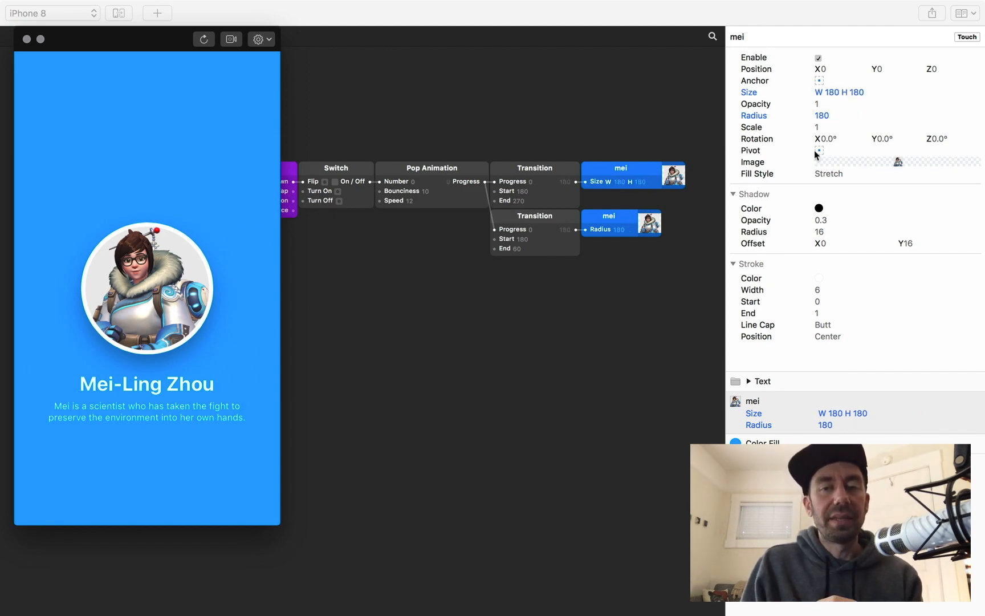
Step: Add a third Transition patch below the second, feed it from the Pop Animation's Progress output, and set its End to -45
double_click(522, 309)
text(tra)
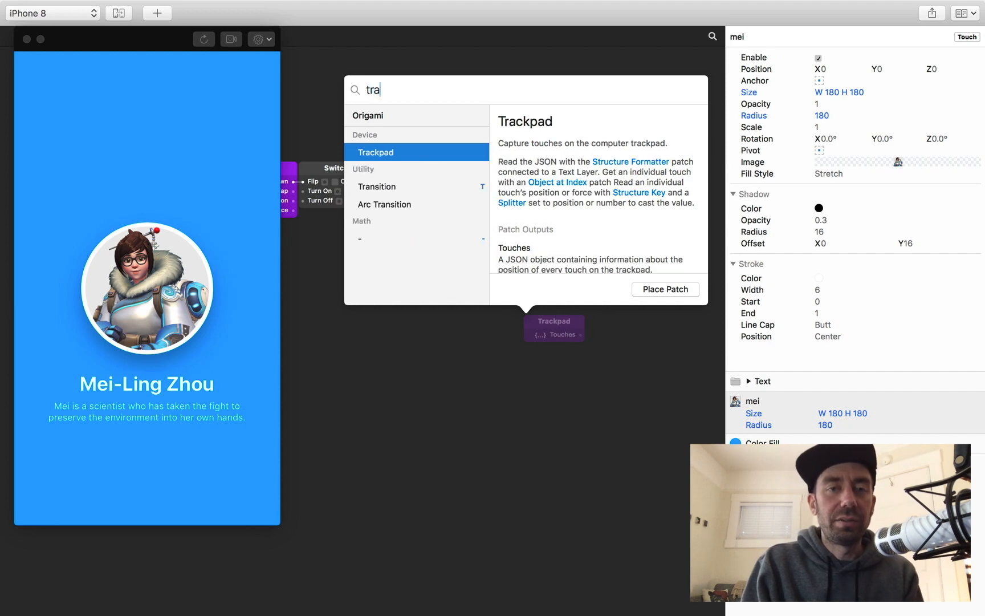
key(Down)
key(Return)
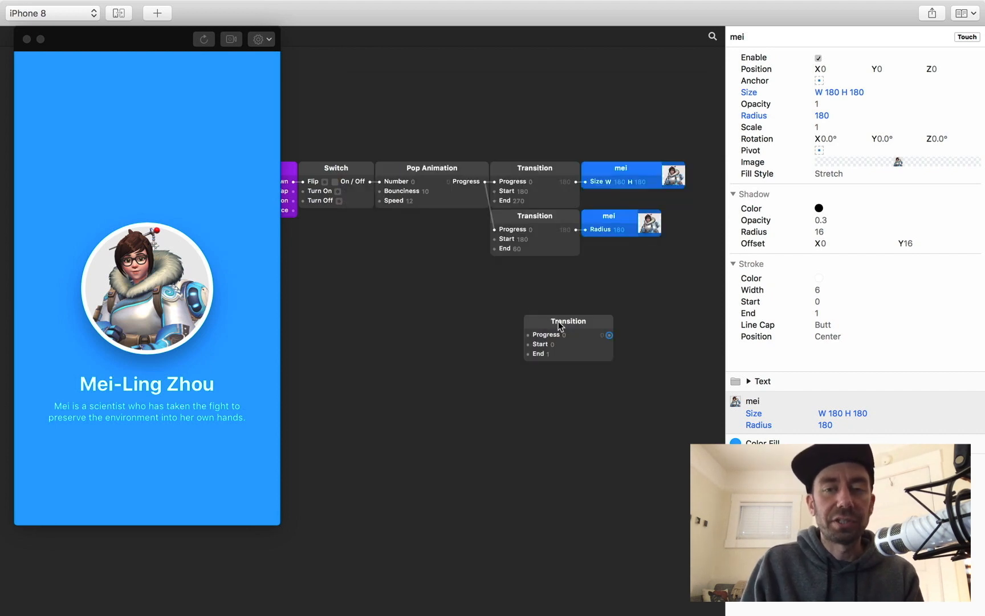
drag(559, 326, 526, 267)
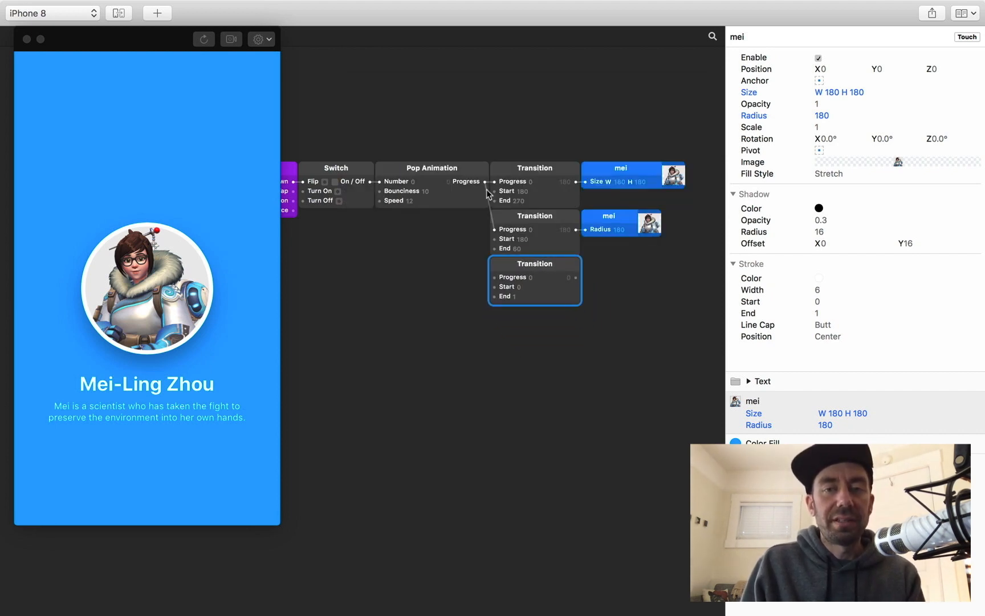
drag(484, 181, 495, 278)
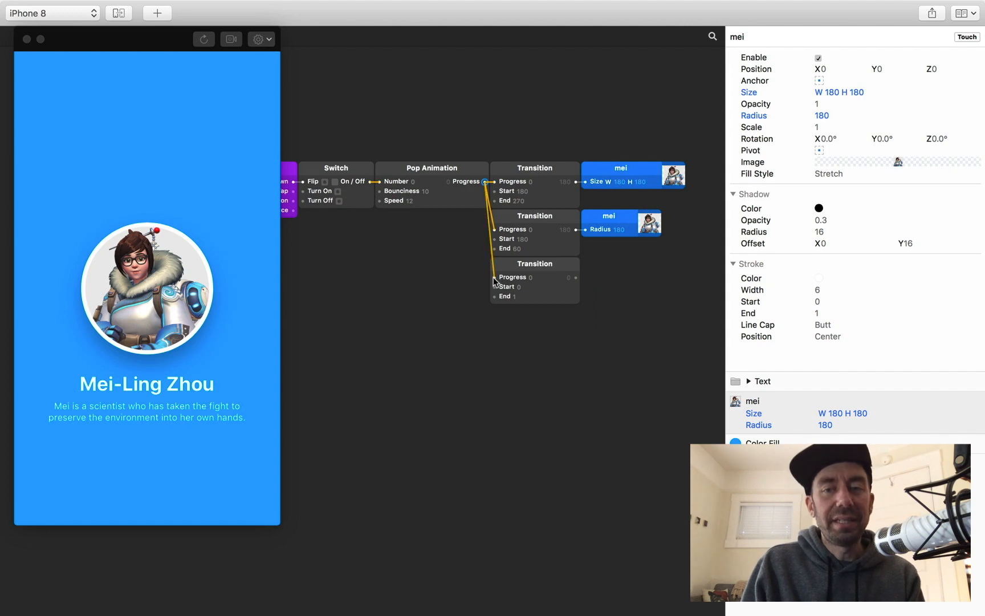
double_click(522, 297)
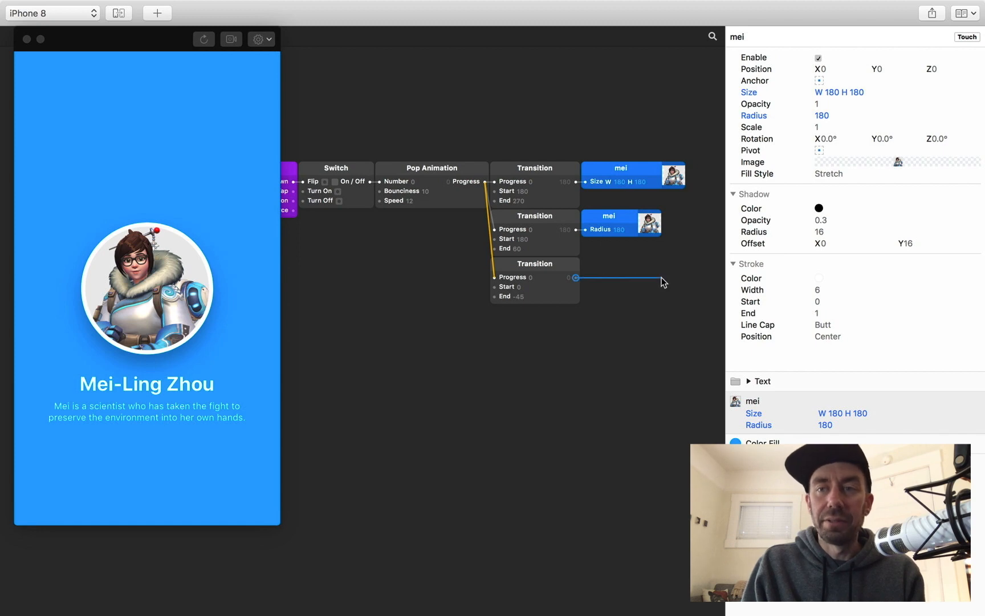
drag(662, 278, 662, 277)
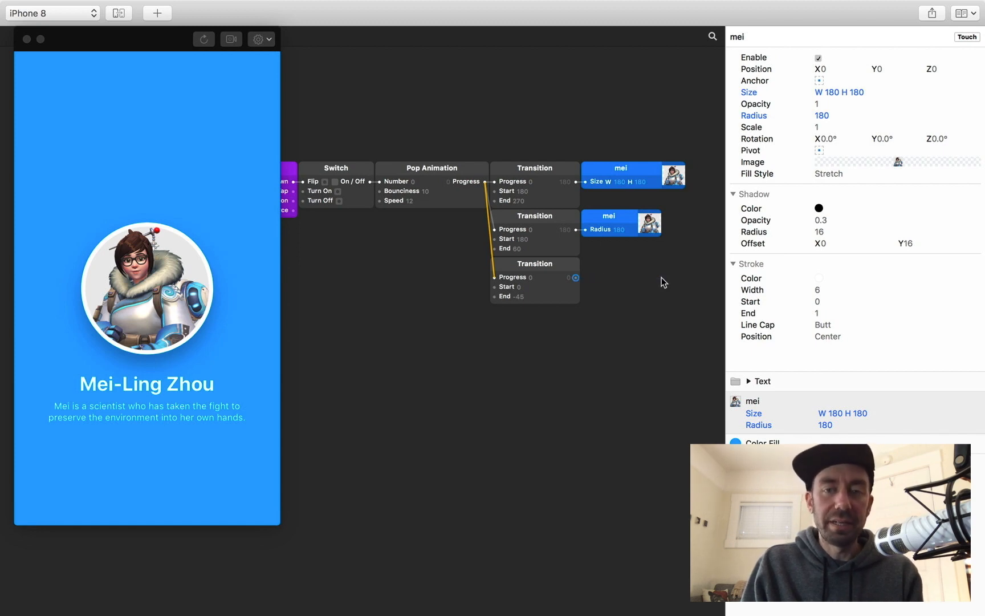
double_click(474, 453)
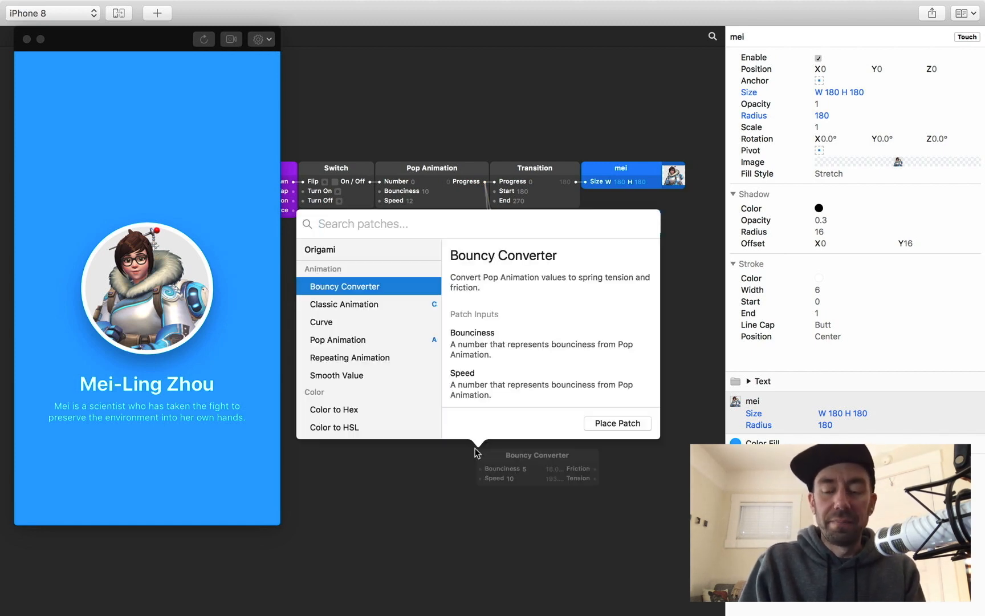
text(/)
key(BackSpace)
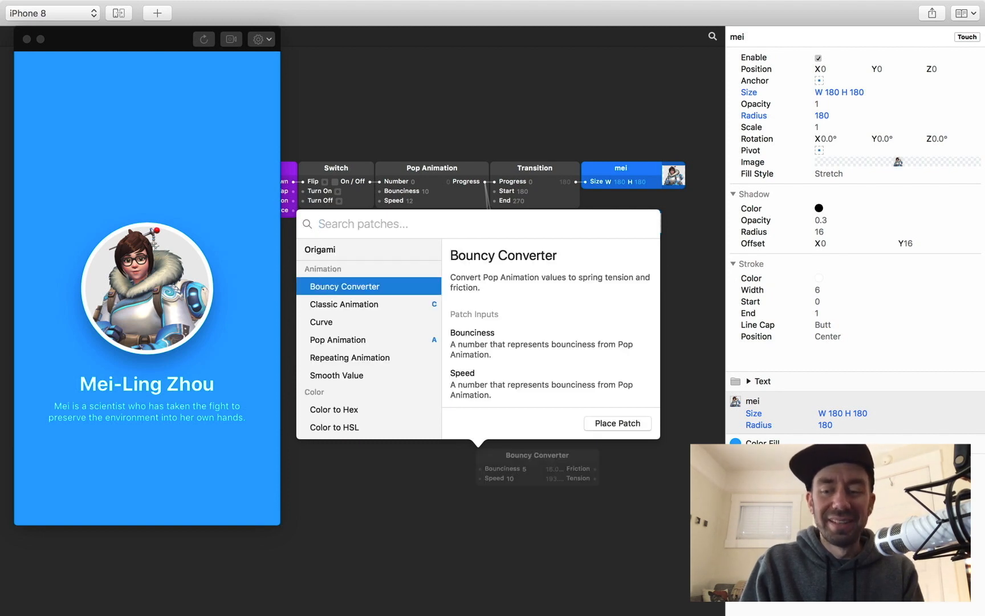
text(-)
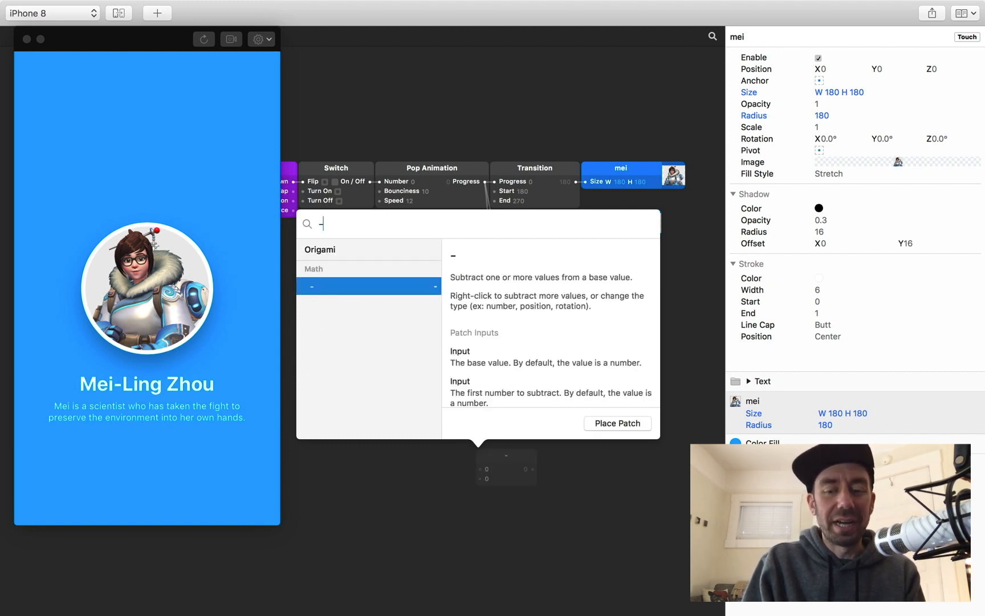
key(BackSpace)
text(/)
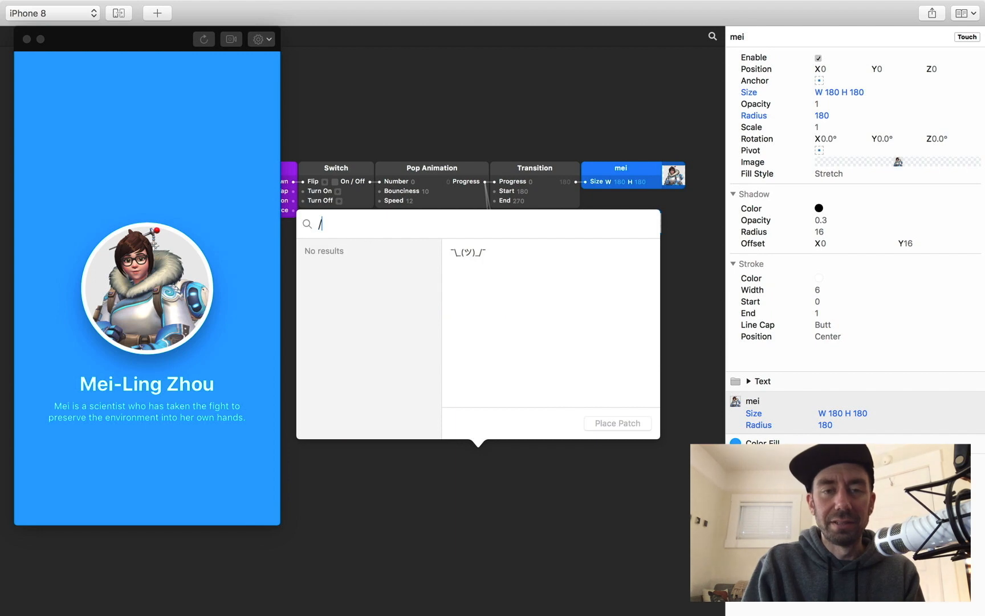
key(BackSpace)
text(divi)
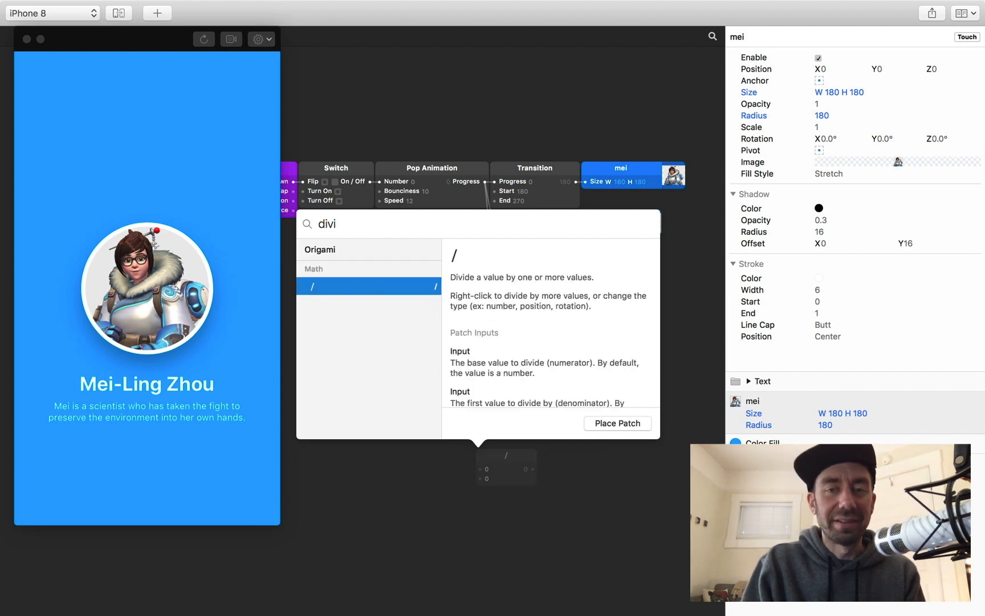
key(BackSpace)
key(BackSpace)
key(BackSpace)
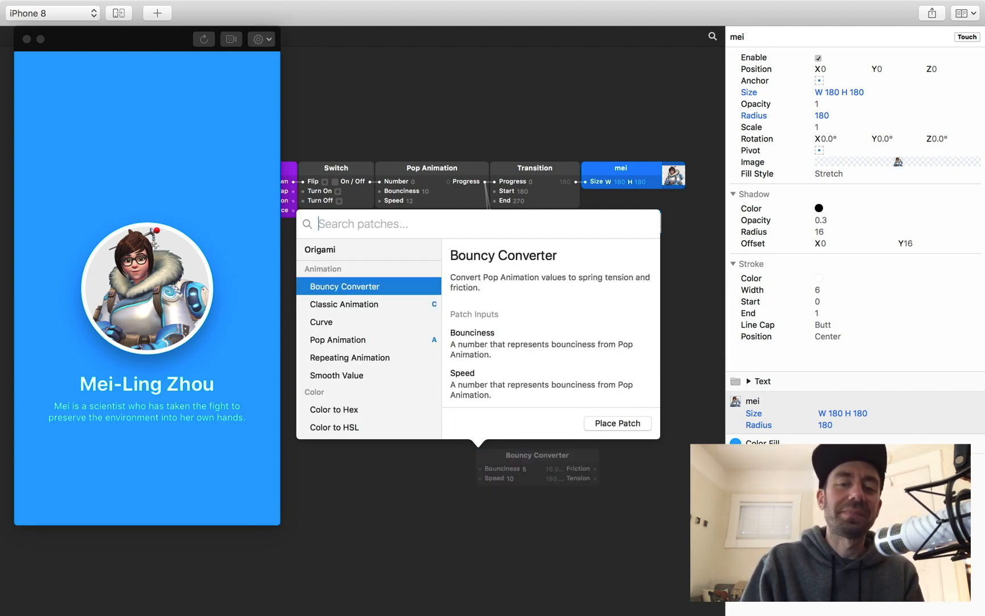
key(Escape)
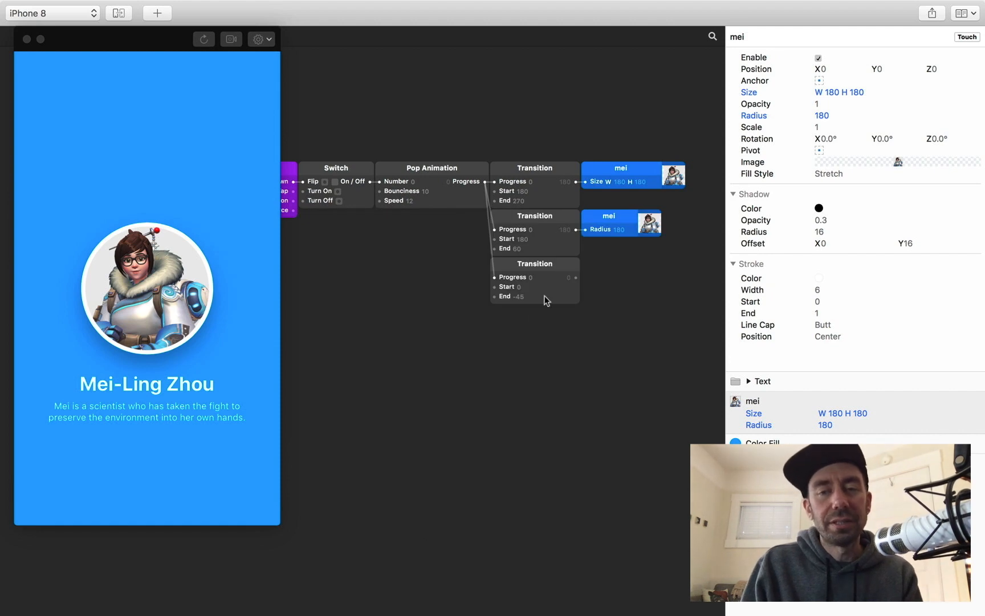
Step: Connect the third Transition's output to the mei layer's Y position and test the upward movement in the phone preview
drag(688, 272, 889, 73)
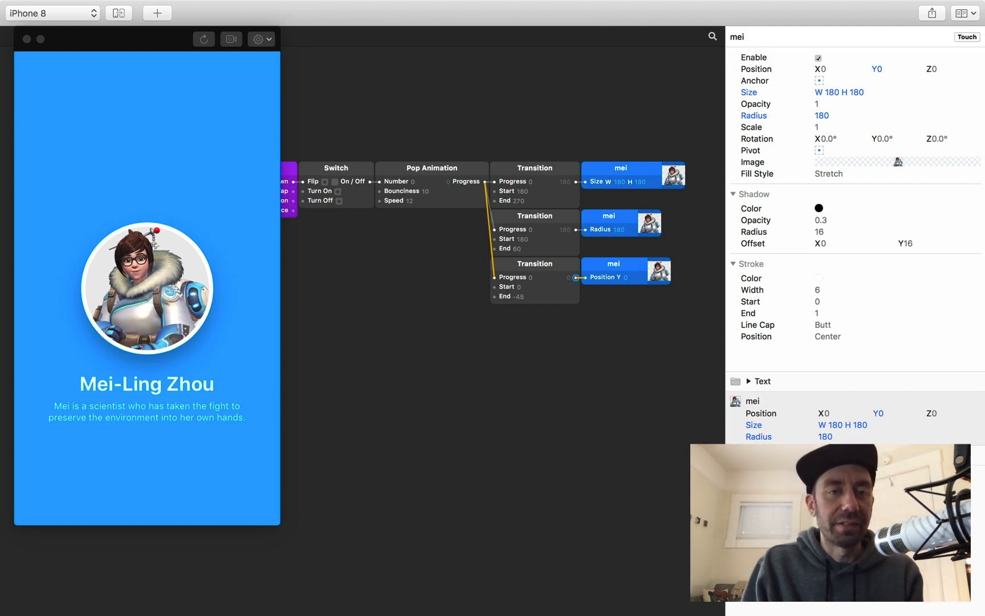
click(162, 279)
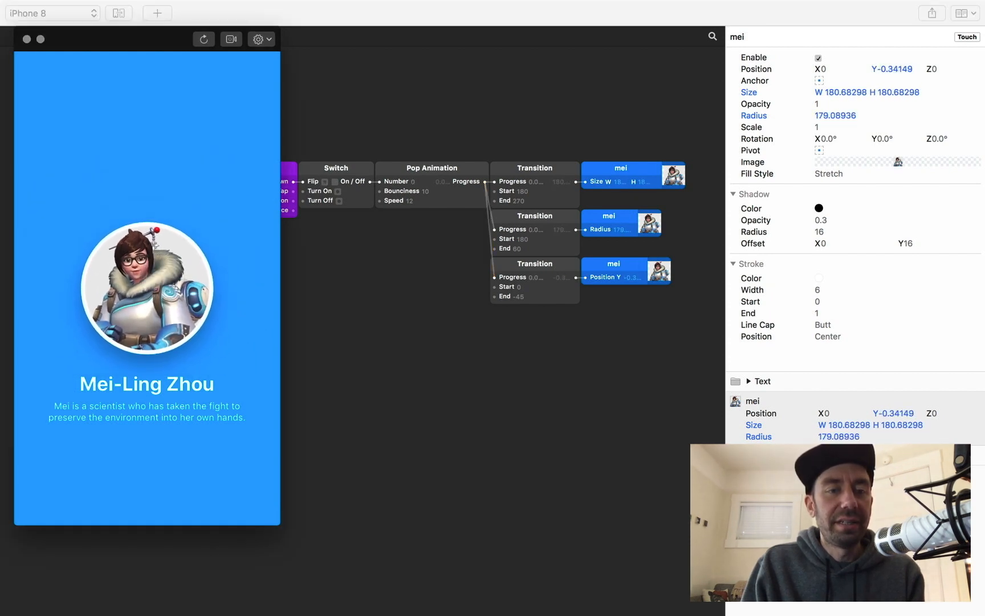
click(162, 277)
click(163, 277)
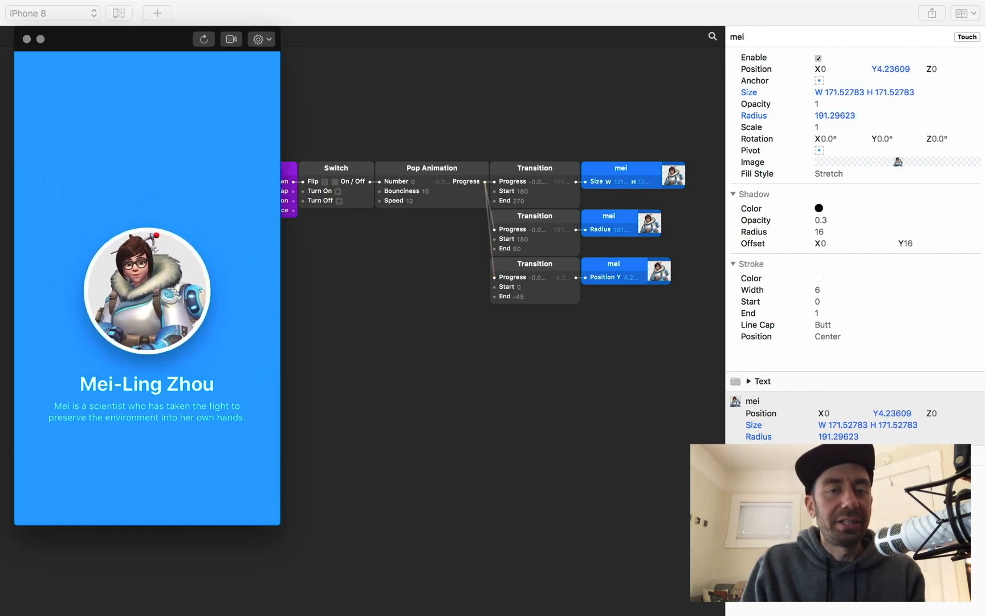
click(162, 277)
click(162, 275)
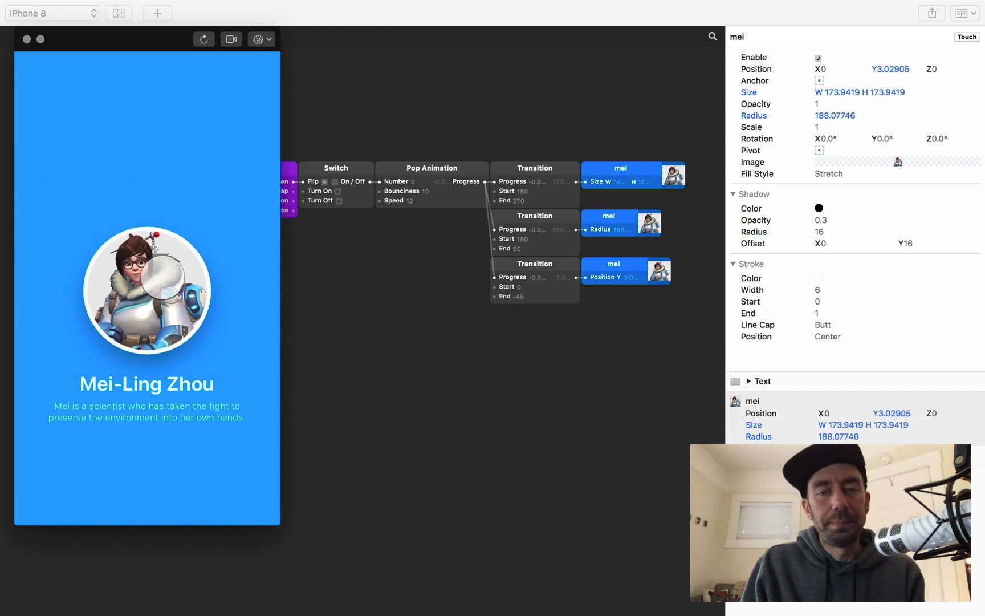
click(519, 423)
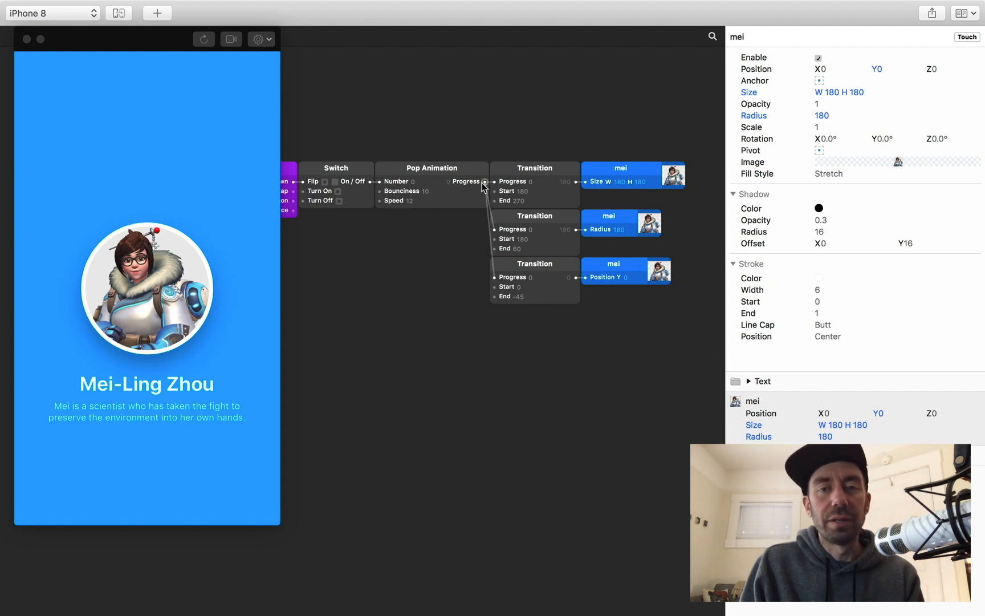
Step: Connect the Pop Animation's Progress output to the Text group's Opacity and test the text fade in the phone preview
drag(482, 183, 821, 442)
click(150, 271)
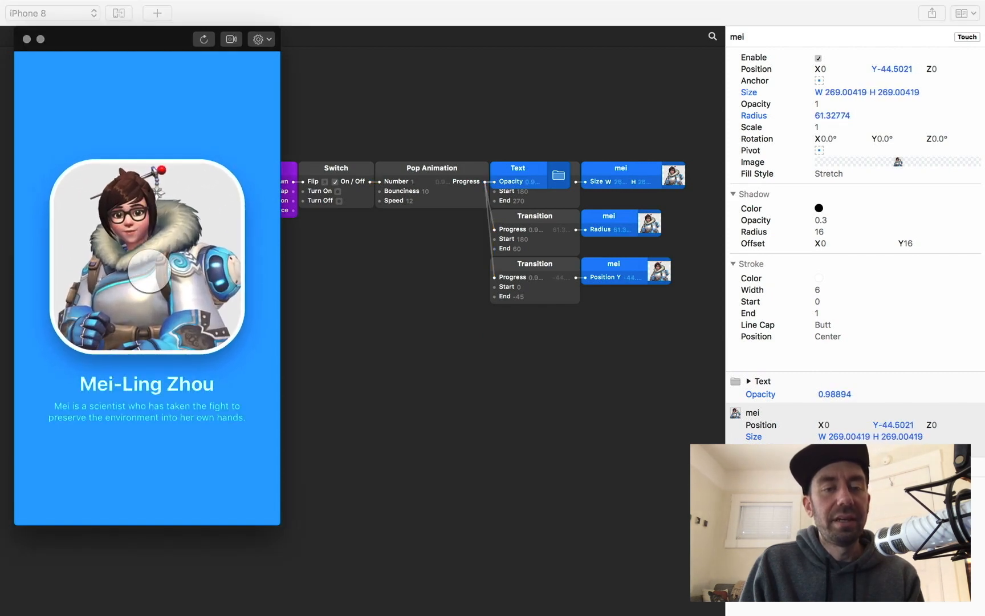
click(149, 271)
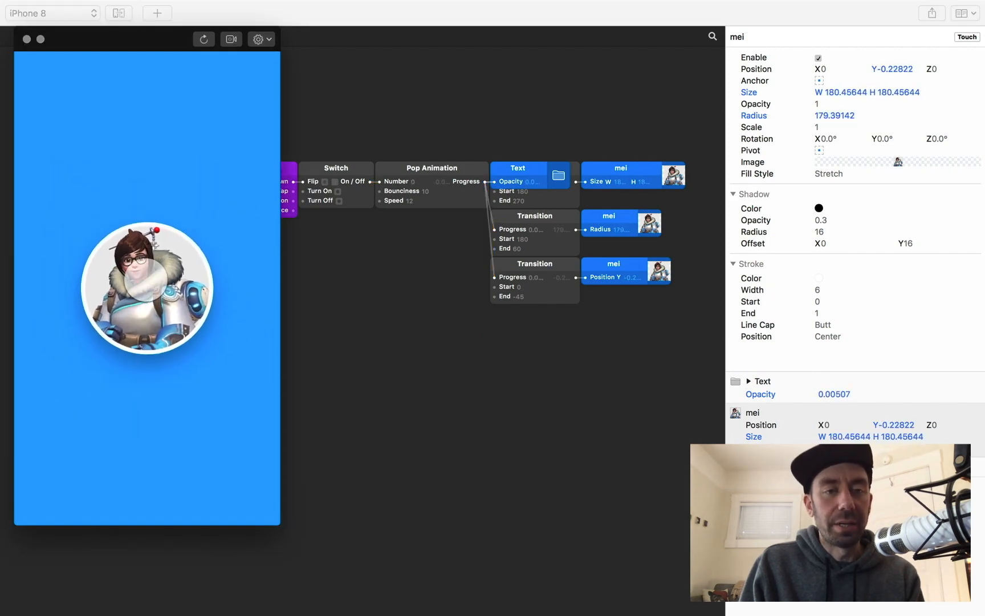
click(146, 280)
click(146, 280)
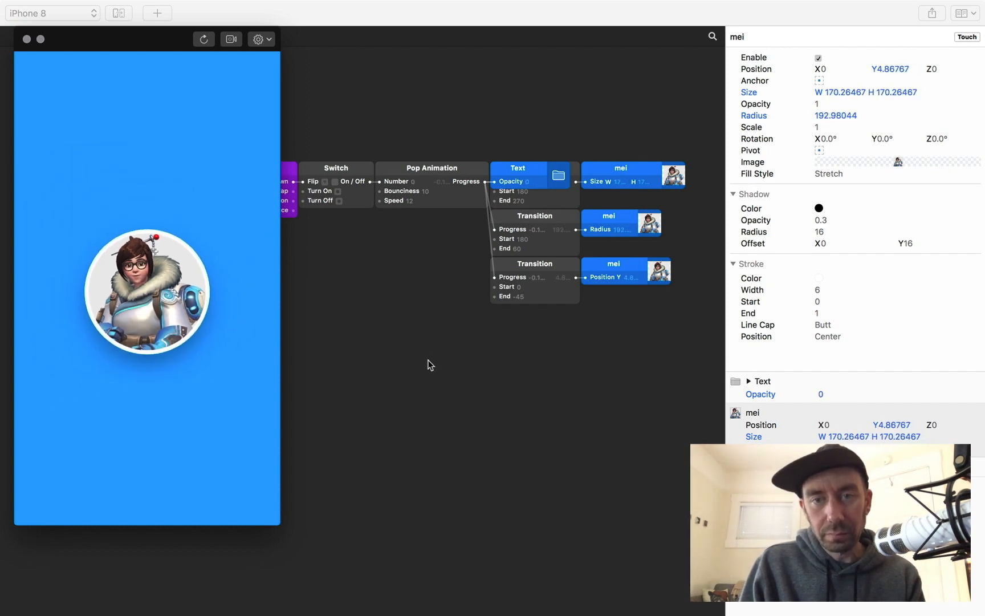
Step: Place the Text Opacity patch directly below the third Transition and retest the avatar and text animation together
drag(524, 178, 522, 327)
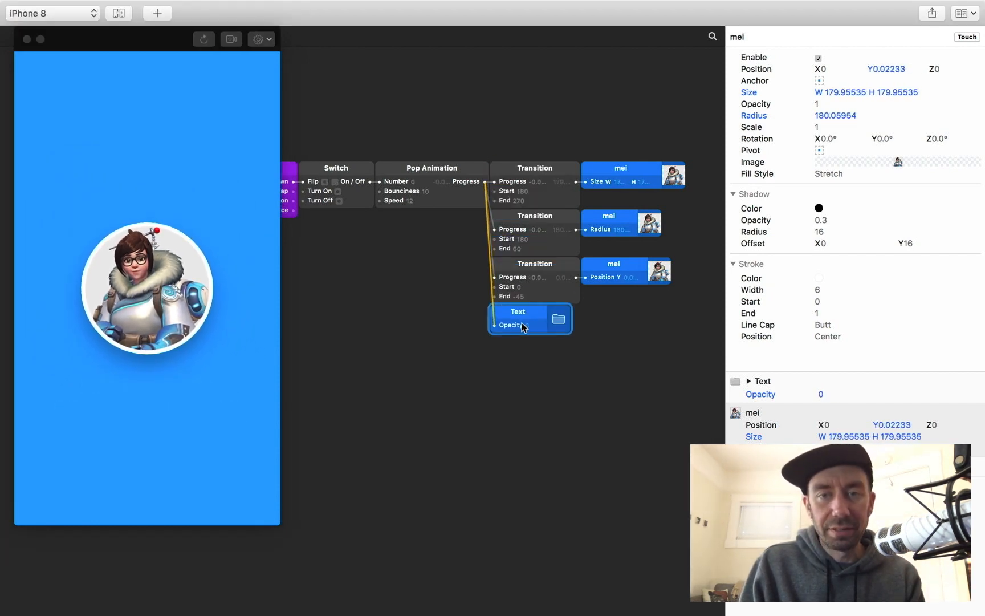
click(455, 368)
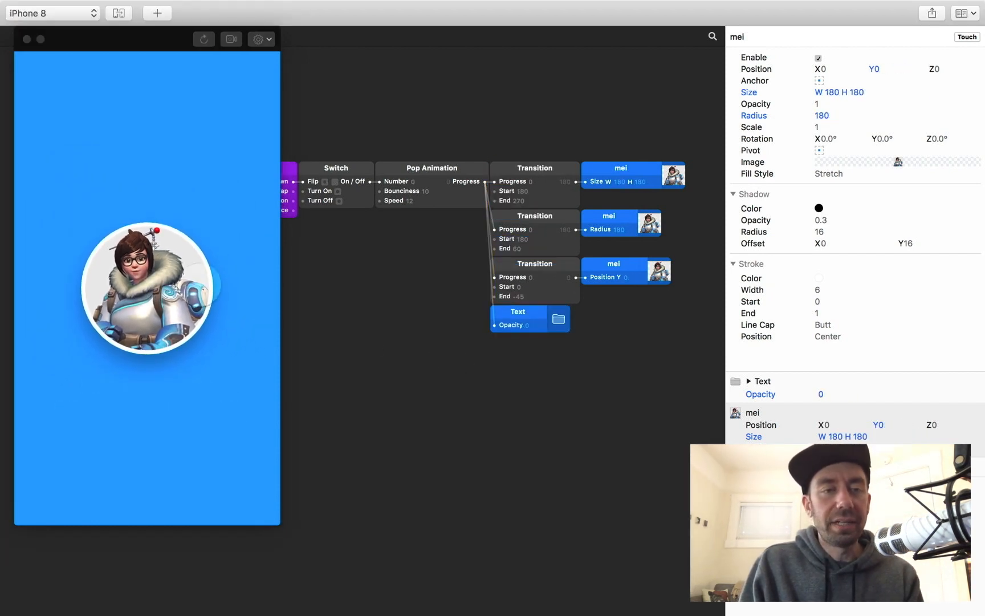
click(153, 285)
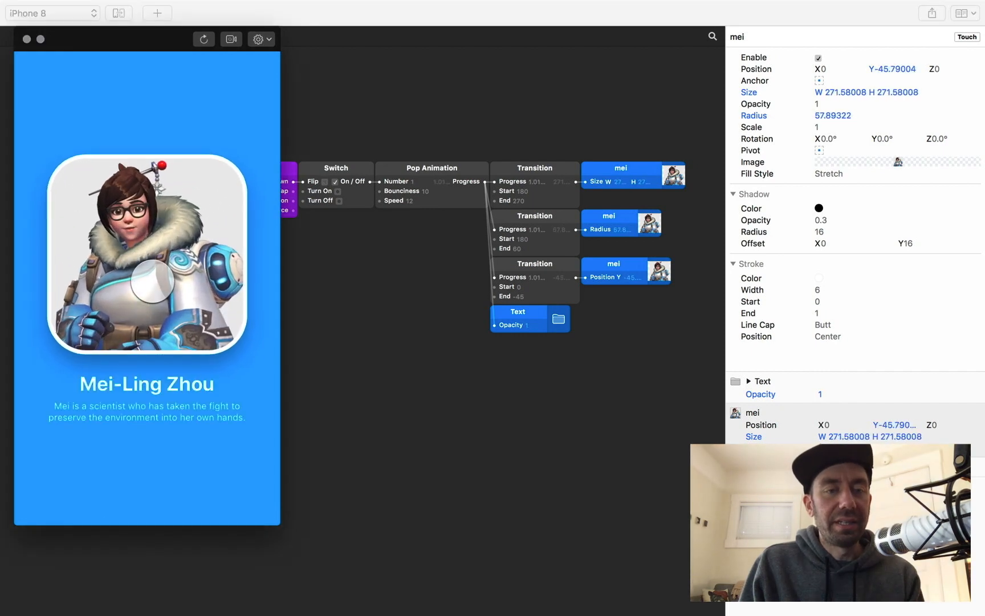
click(152, 283)
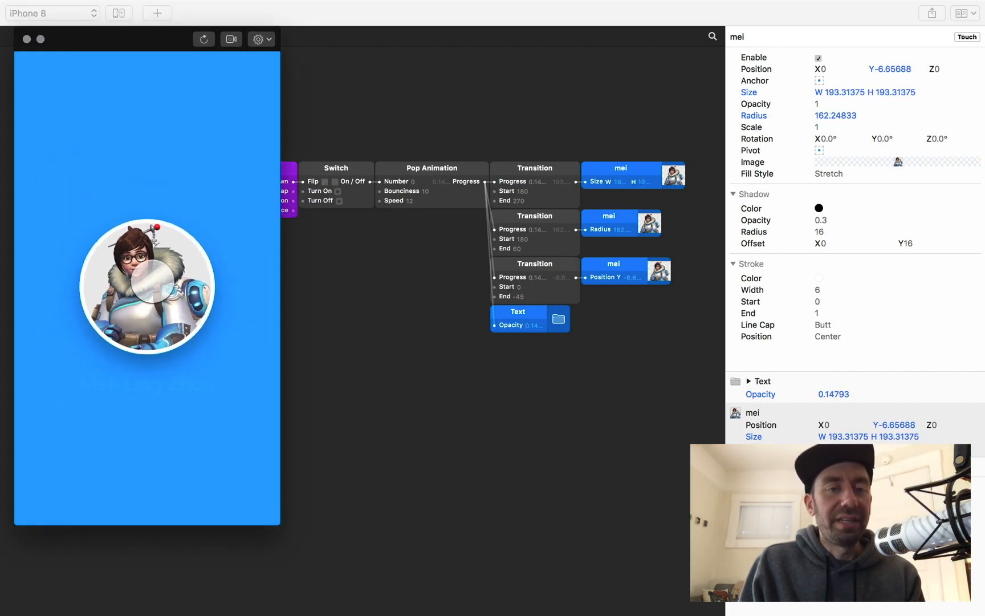
Step: Insert a Delay patch between the Pop Animation's Progress output and the Text group's Opacity, aligning both patches under the third Transition
double_click(441, 371)
text(del)
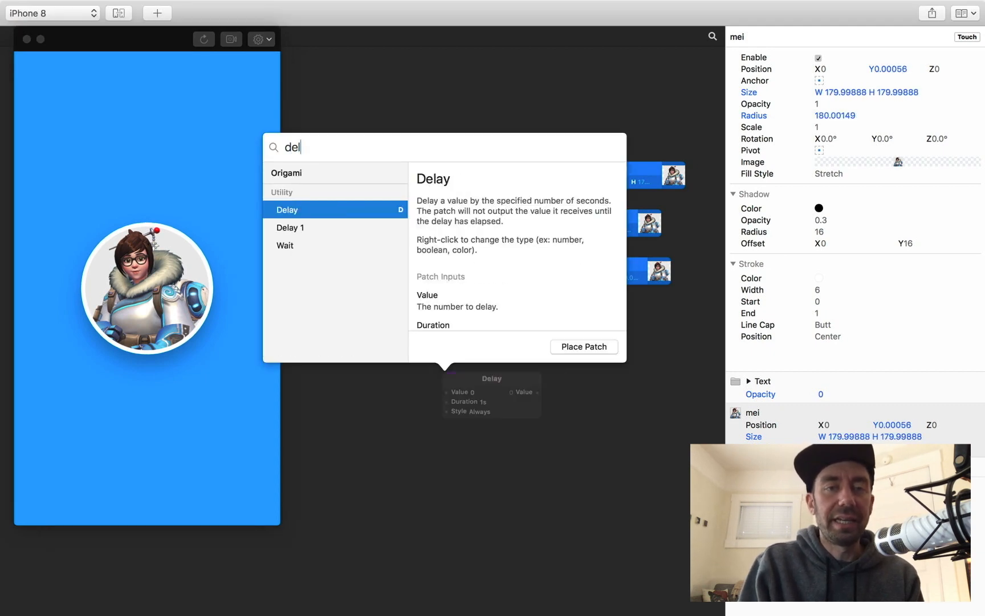
key(Return)
drag(494, 330, 450, 398)
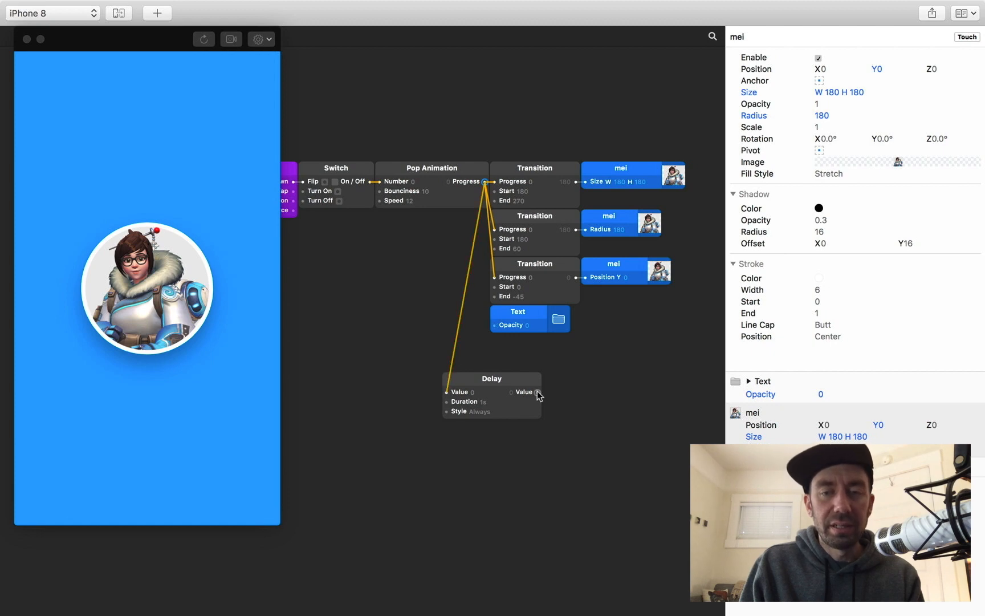
drag(538, 392, 561, 382)
drag(511, 346, 599, 314)
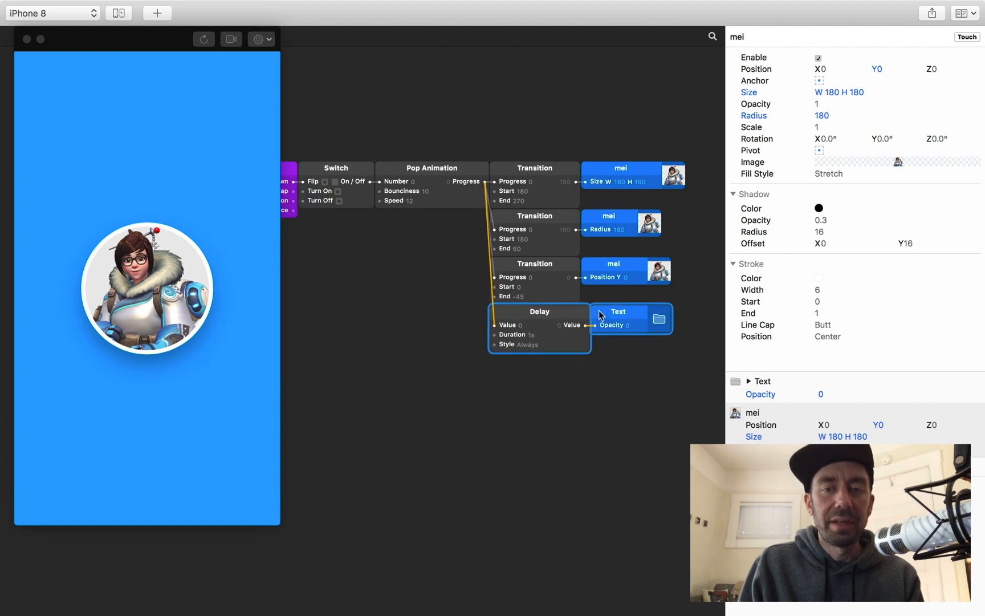
click(466, 419)
Step: Set the Delay patch's Duration to 0.2 seconds
click(532, 335)
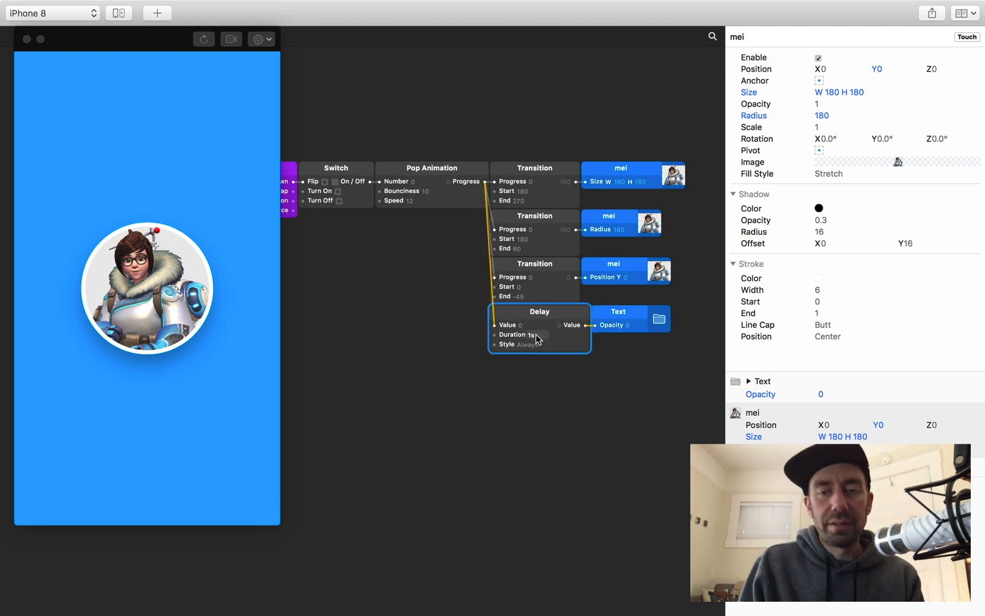
click(531, 334)
text(0.2)
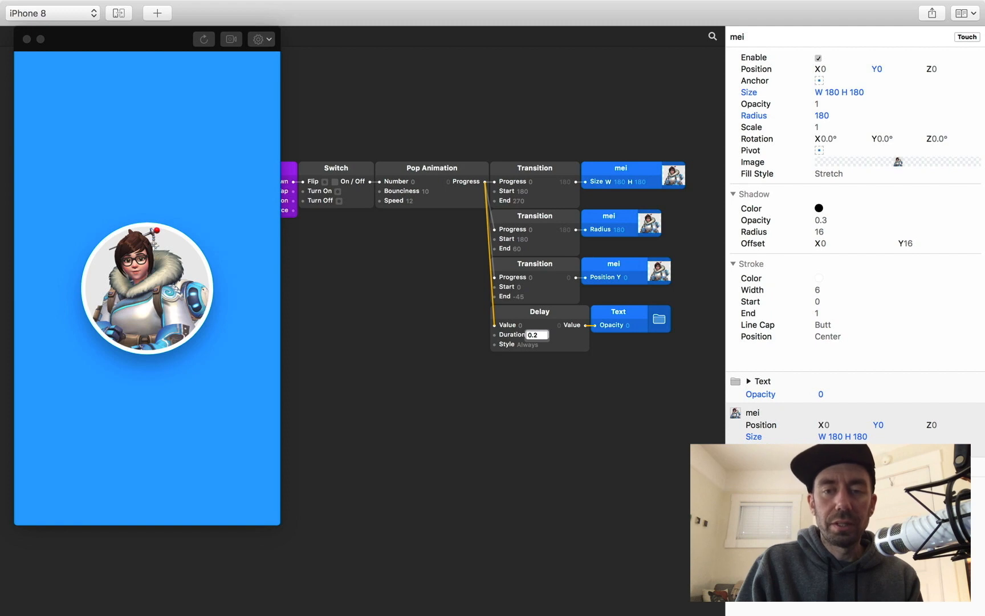
click(382, 358)
Step: Toggle the avatar repeatedly in the phone preview to check the text's delay when it expands and collapses
click(158, 284)
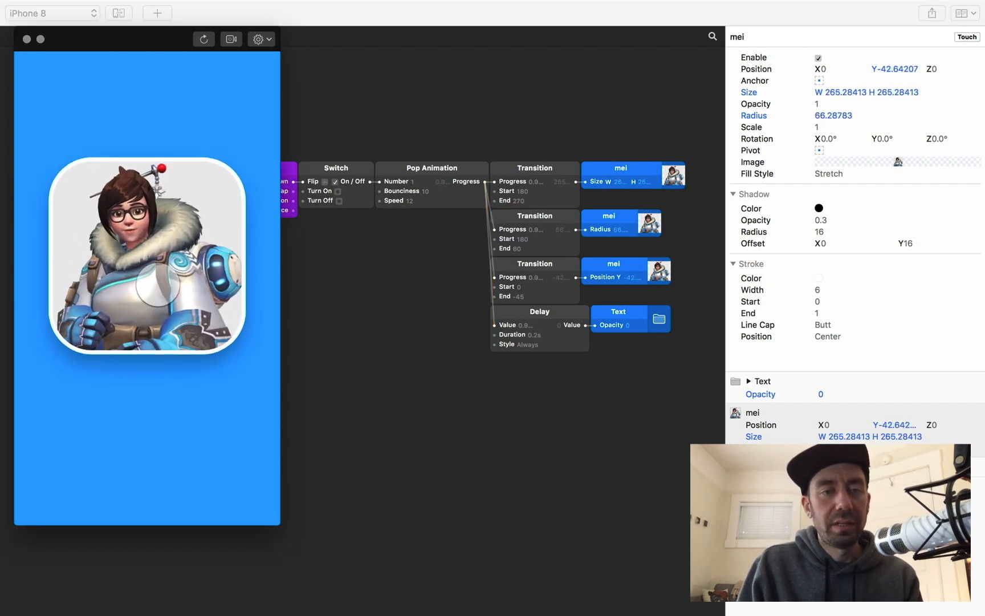
click(158, 284)
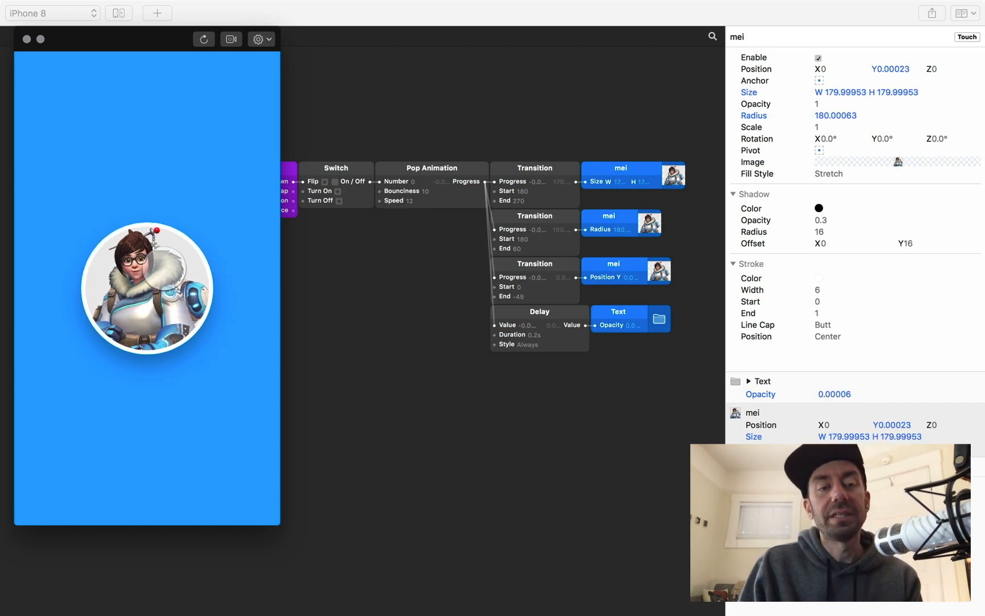
click(163, 272)
click(163, 272)
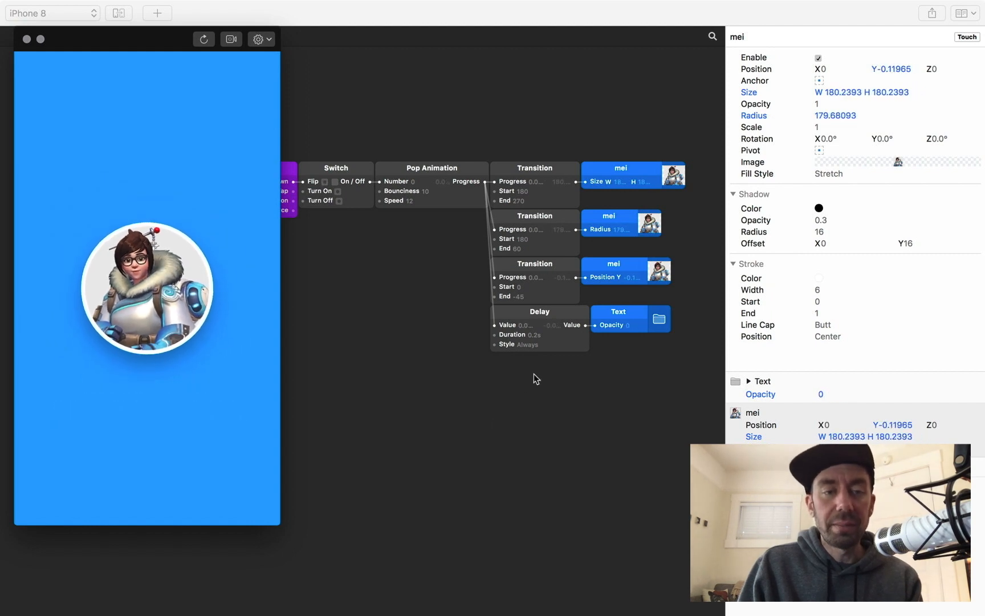
click(211, 314)
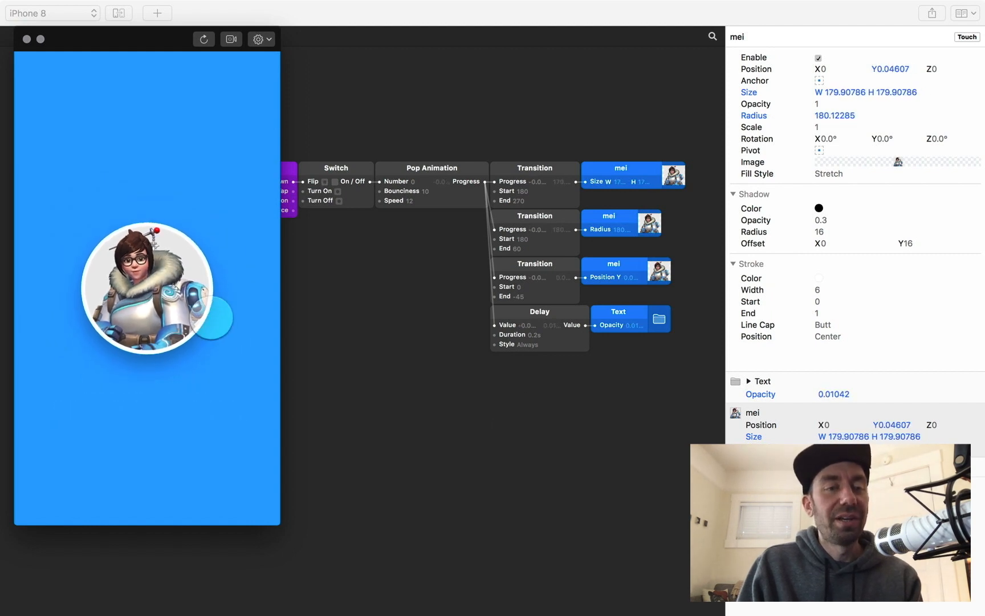
click(187, 294)
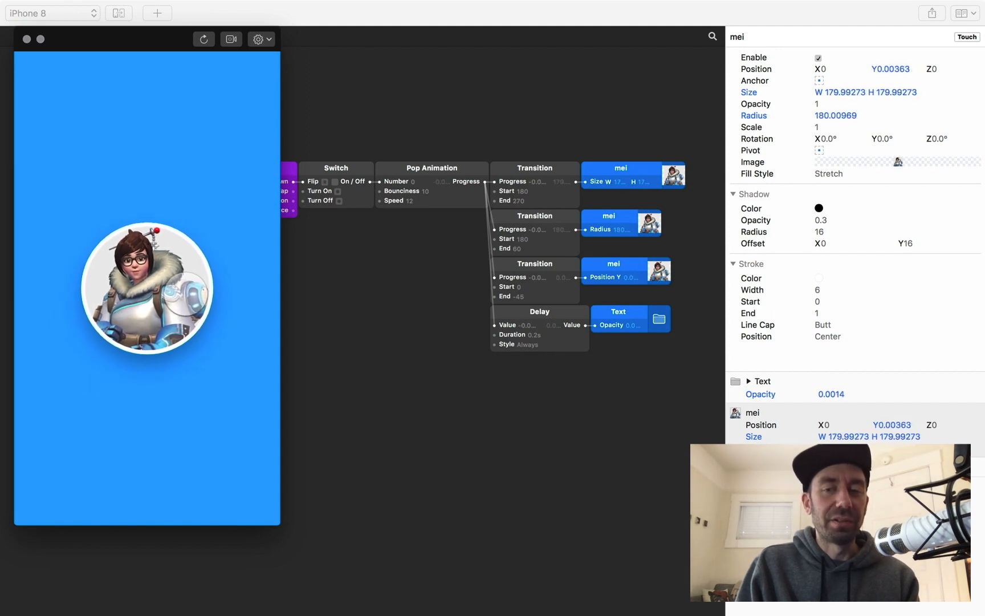
Step: Set the Delay patch's Style to When Increasing and test expanding and collapsing the avatar in the phone preview
click(528, 344)
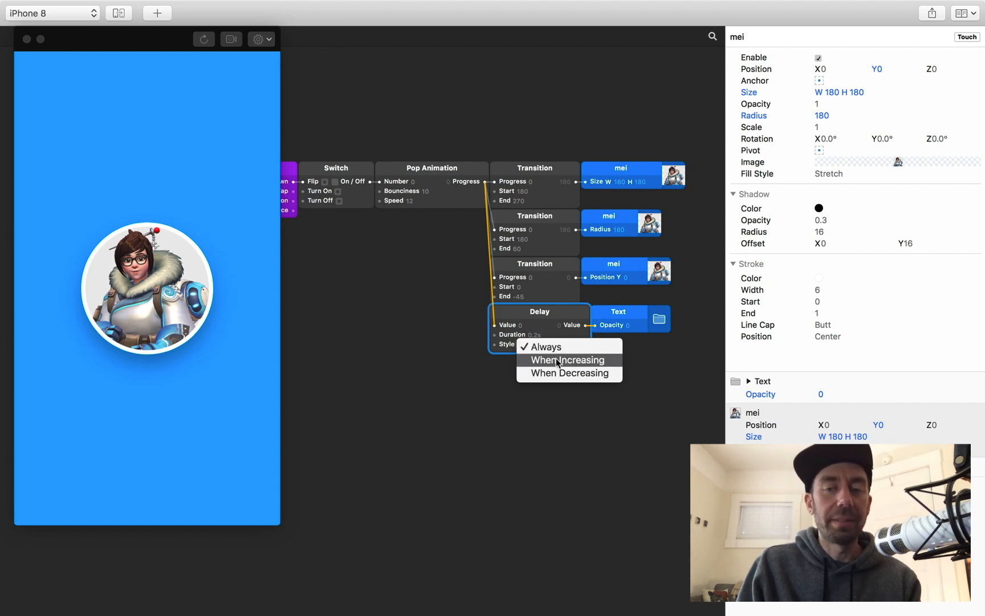
click(555, 358)
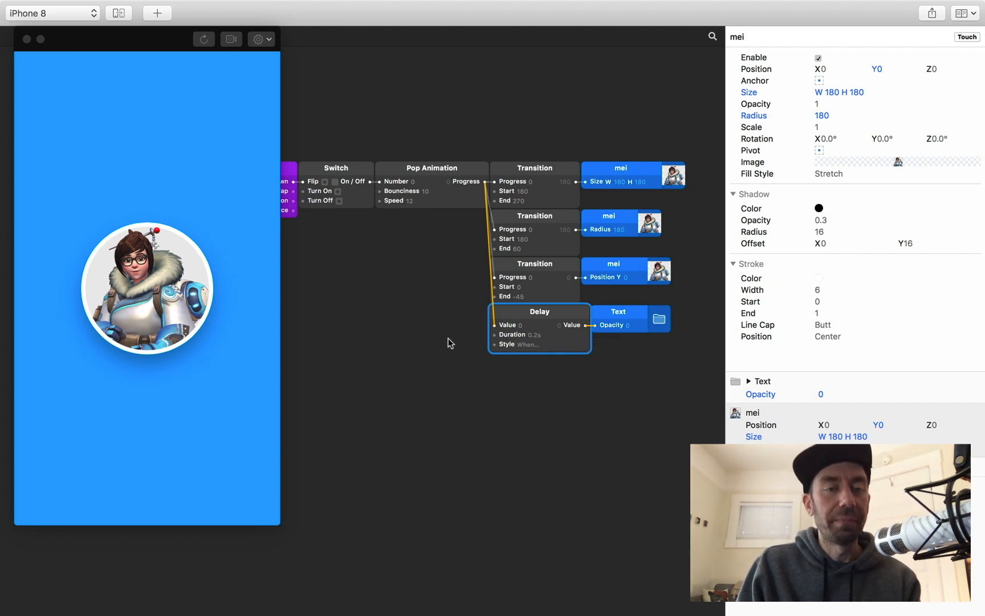
click(144, 278)
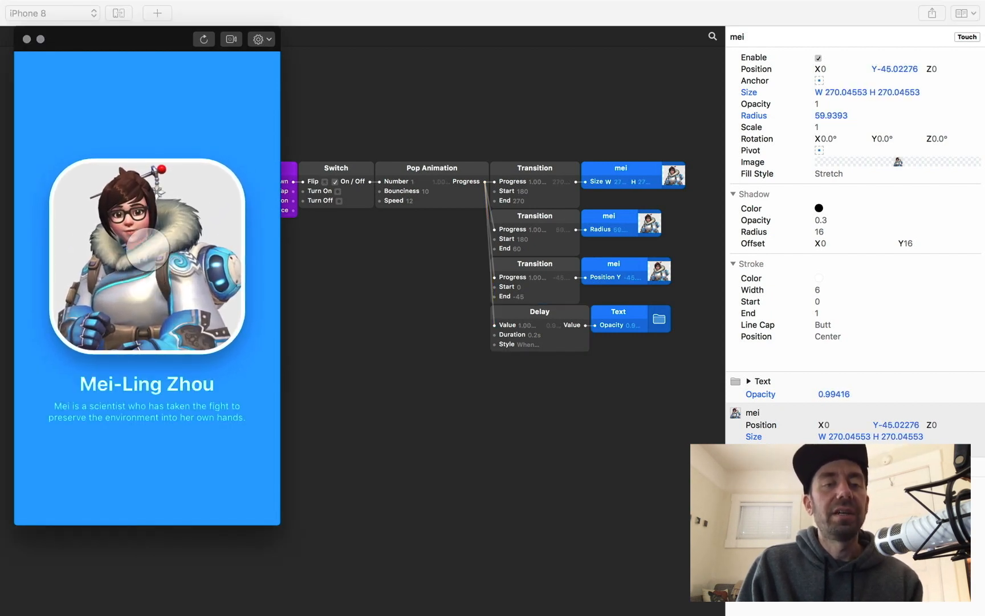
click(147, 250)
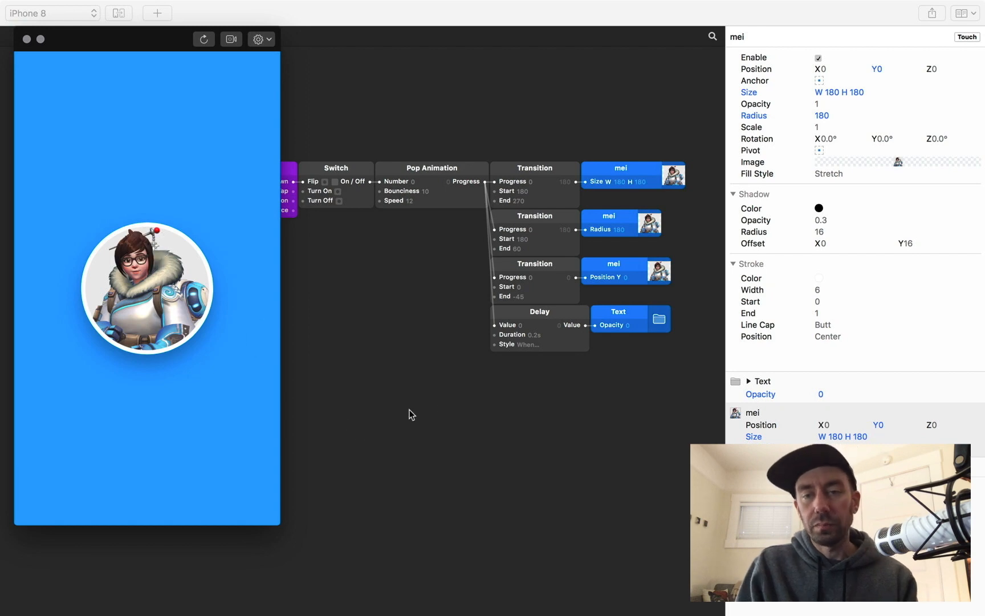
Step: Add a fourth Transition patch directly below the Delay patch and connect the Pop Animation's Progress output to its Progress input
click(451, 399)
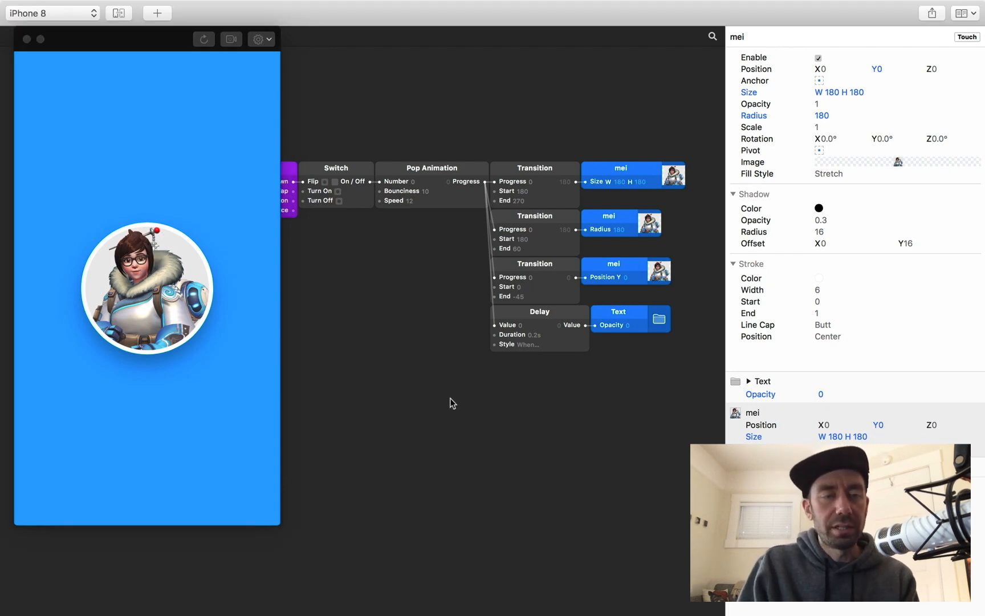
double_click(451, 398)
text(tra)
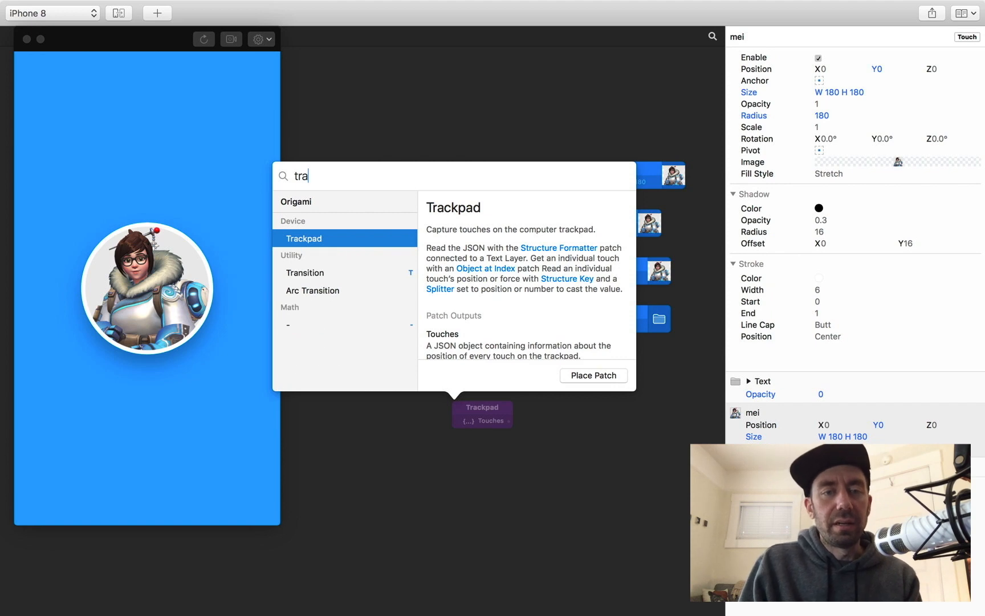
key(Down)
key(Return)
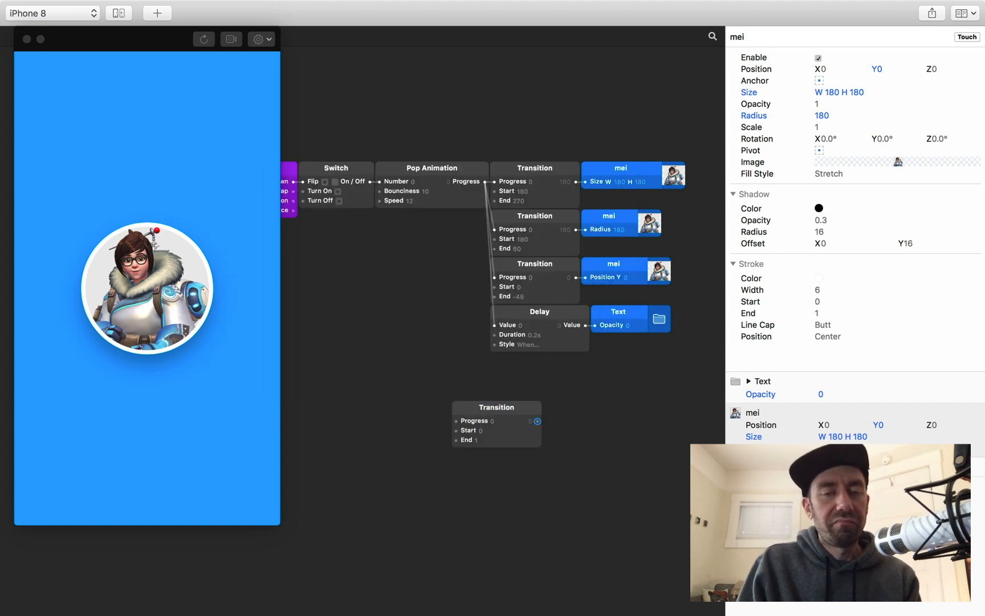
drag(482, 407, 520, 358)
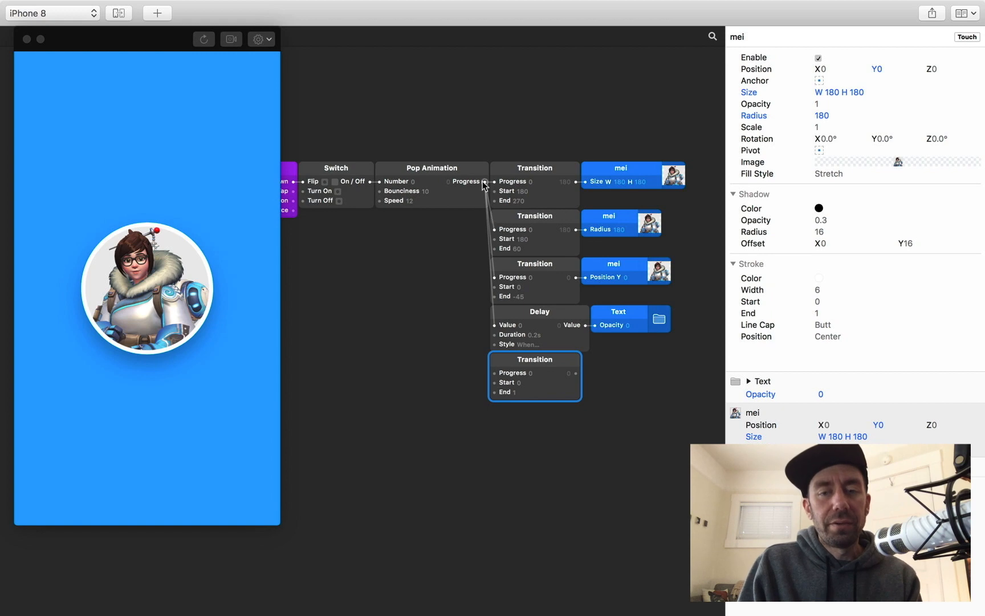
drag(485, 181, 494, 374)
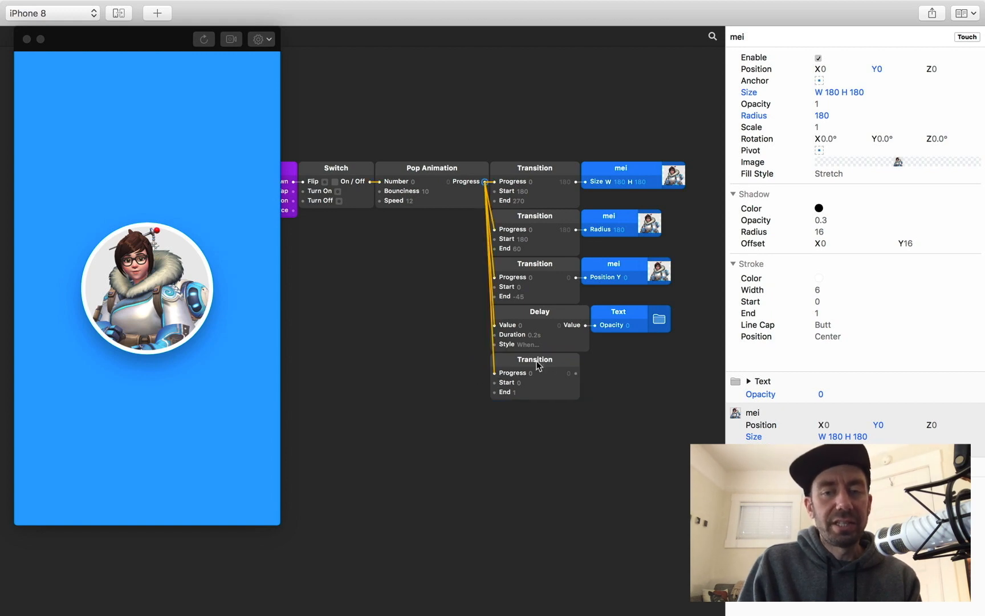
Step: Change the fourth Transition patch's type to Color
right_click(560, 389)
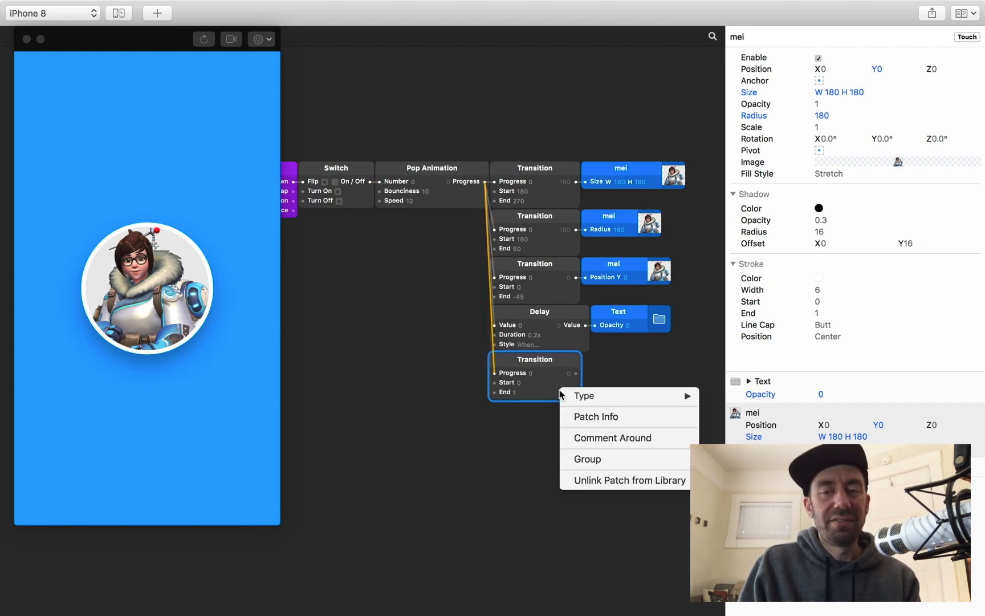
mouse_move(581, 395)
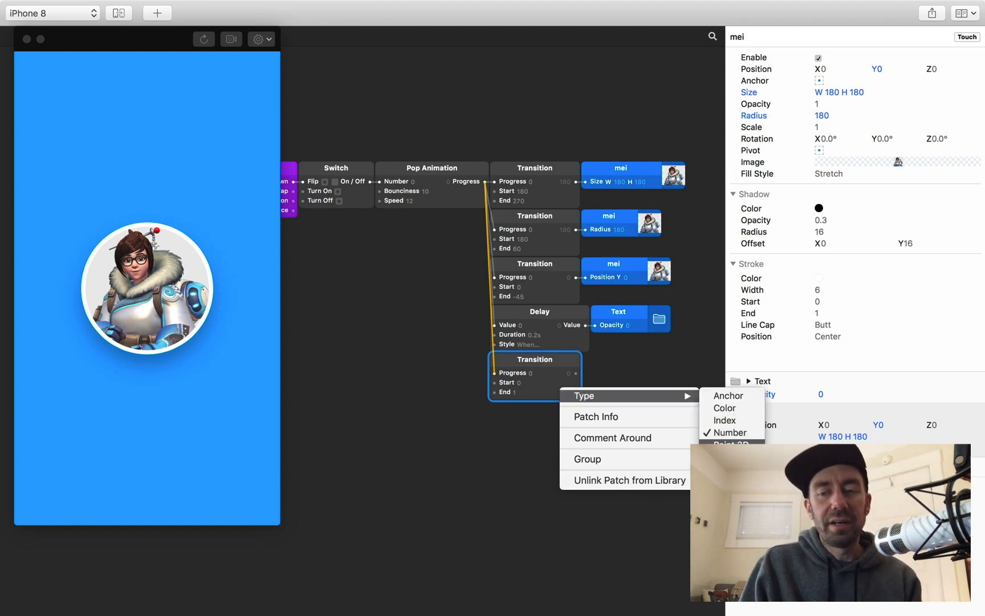
click(738, 409)
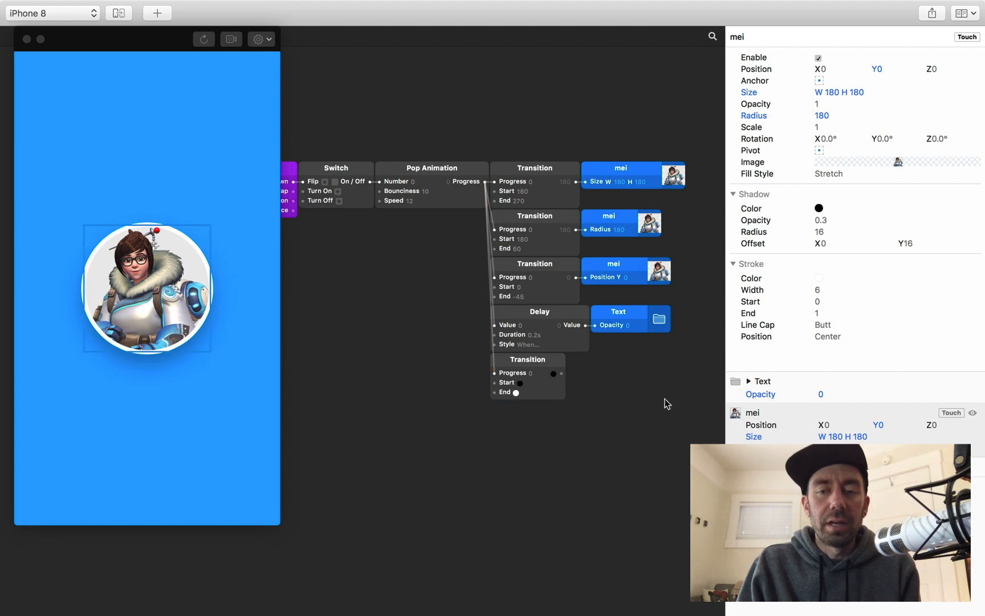
Step: Set the color Transition's Start to the saved light blue swatch and its End to the saved dark gray swatch
click(520, 383)
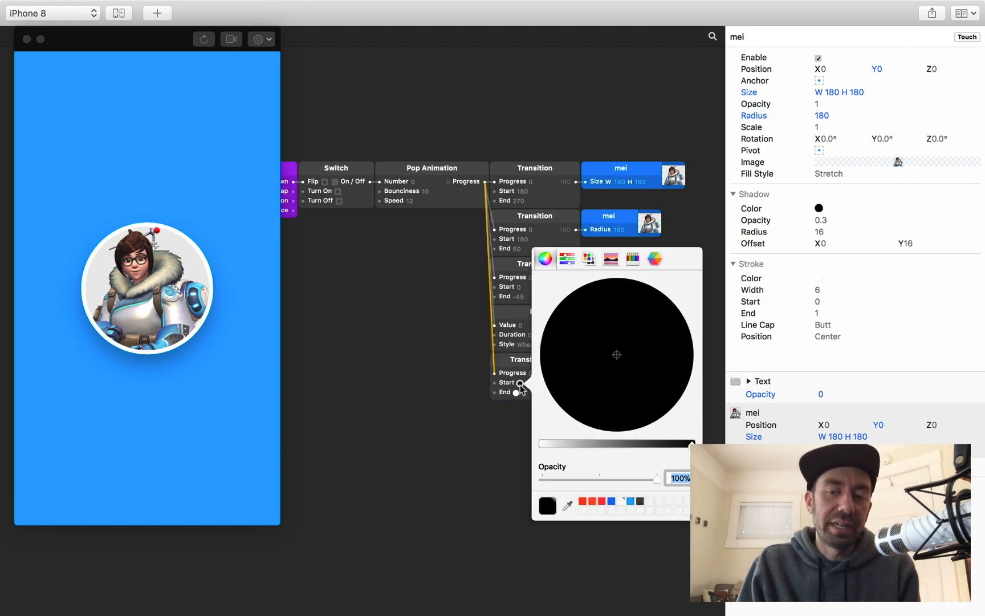
click(630, 502)
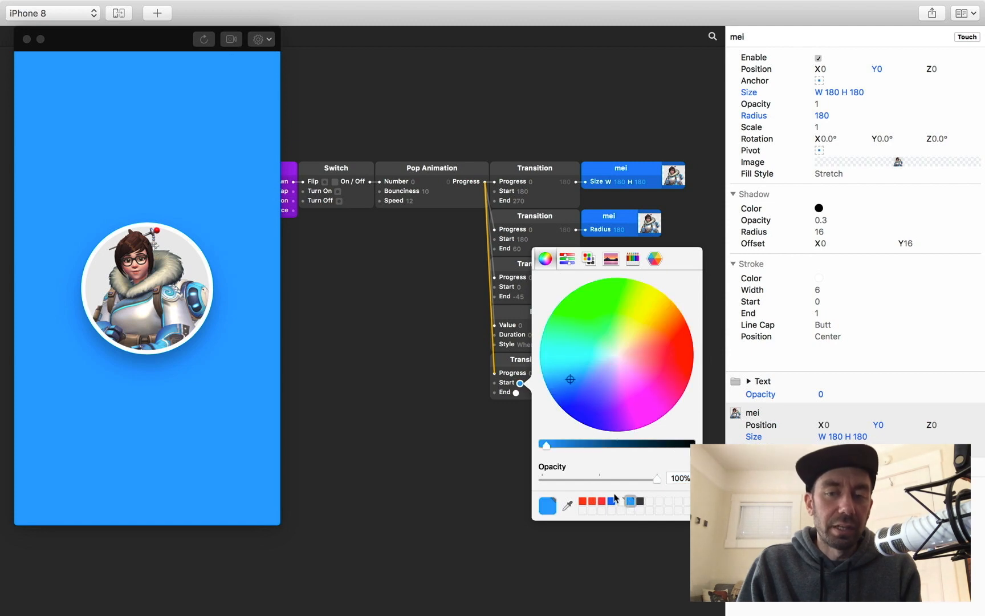
click(488, 424)
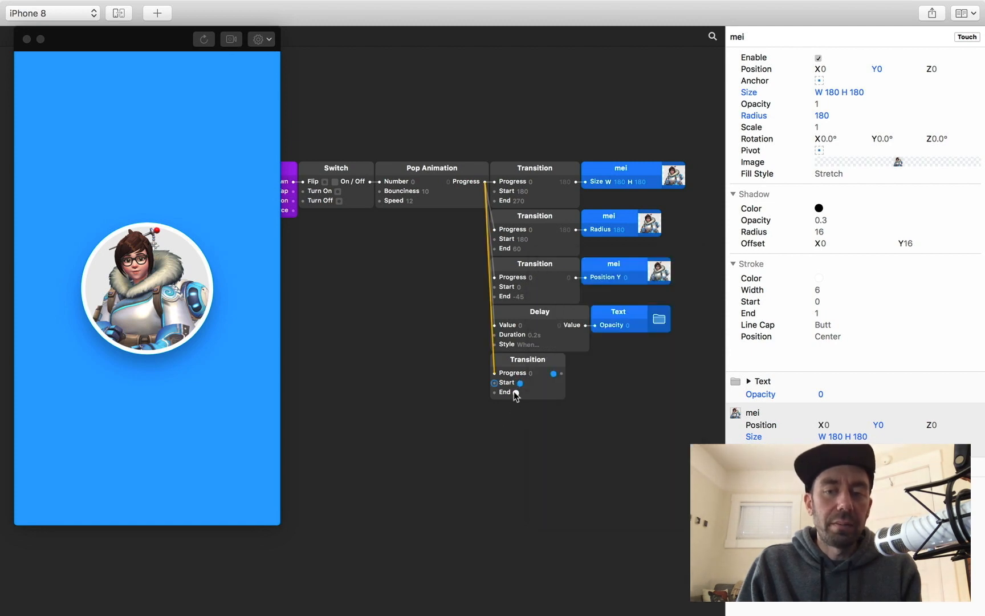
click(516, 392)
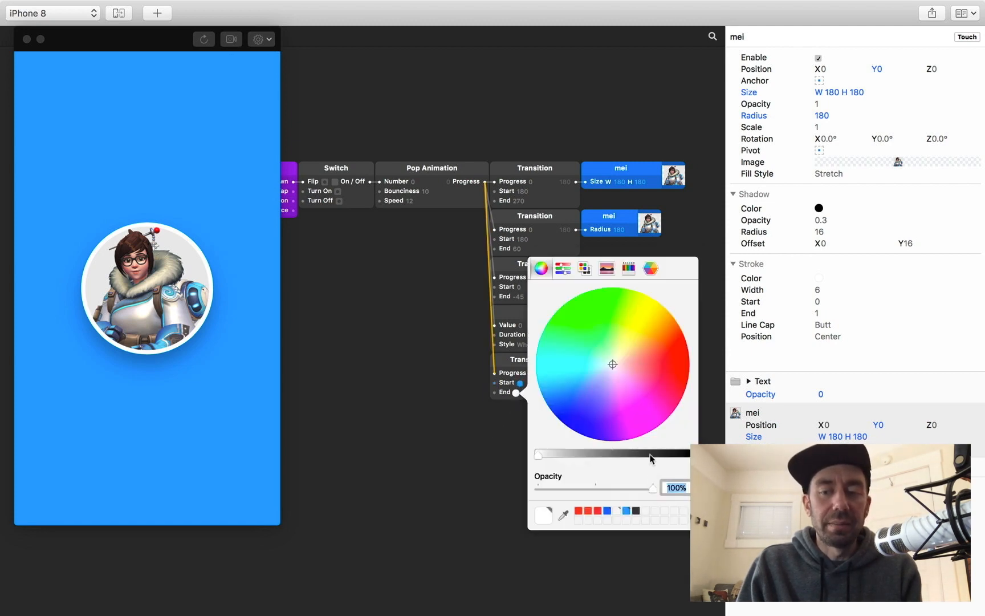
click(636, 510)
click(505, 486)
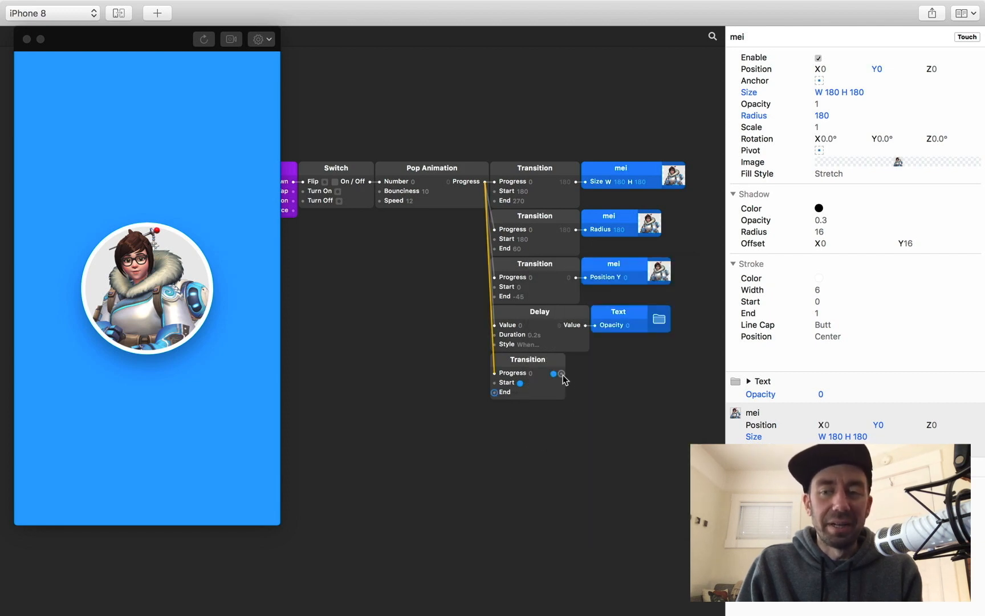
Step: Connect the color Transition's output to the Color Fill layer's Color and test the background change in the phone preview
drag(561, 374, 758, 464)
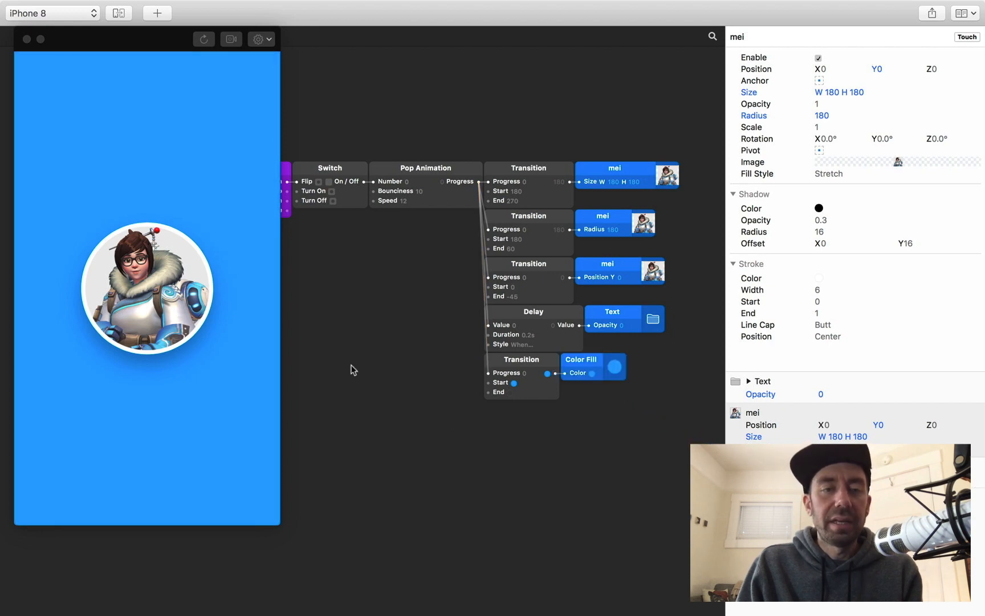
click(177, 274)
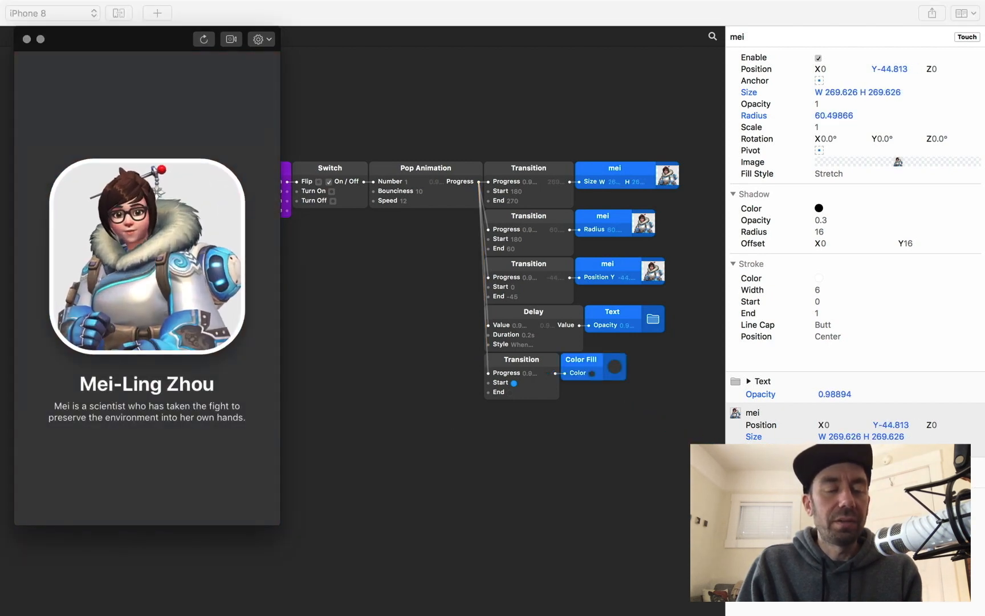
click(154, 271)
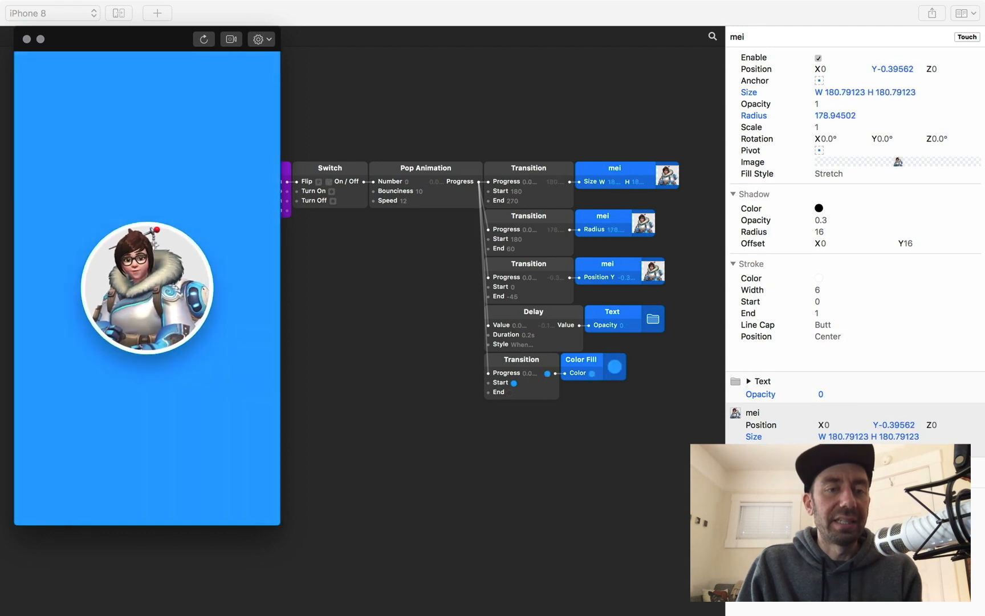
click(141, 269)
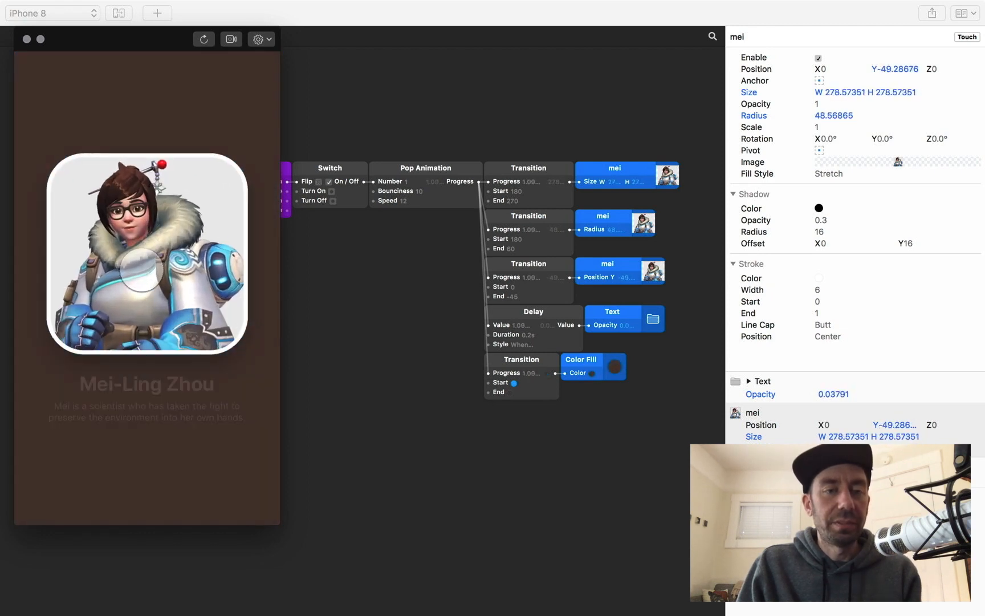
click(142, 270)
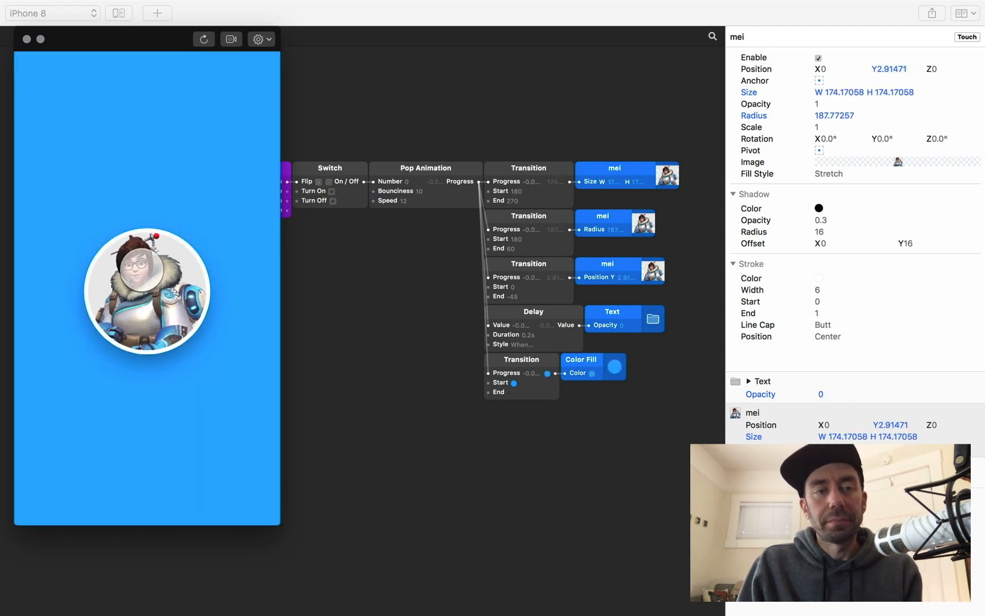
click(141, 267)
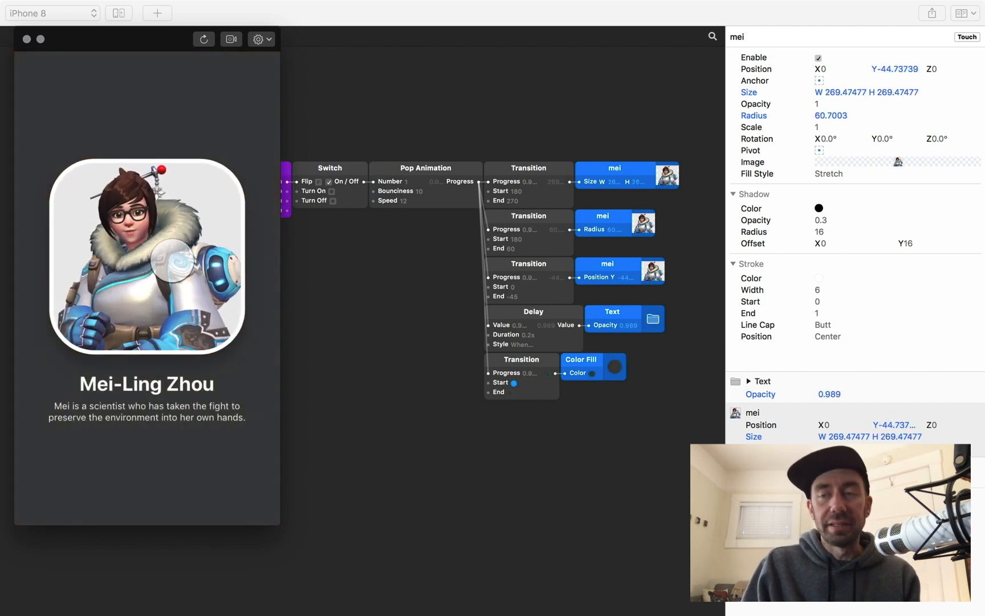
click(231, 282)
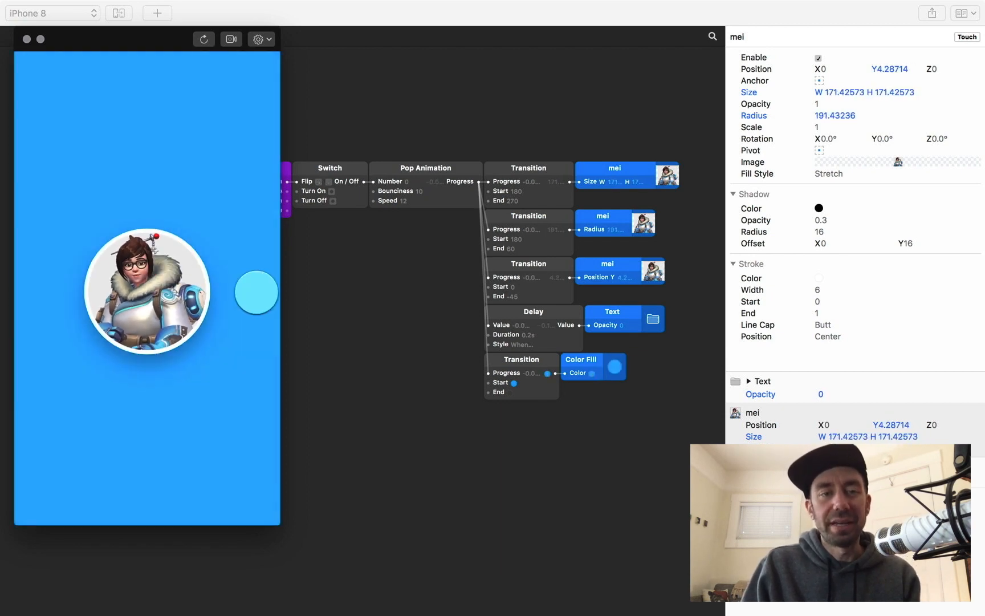